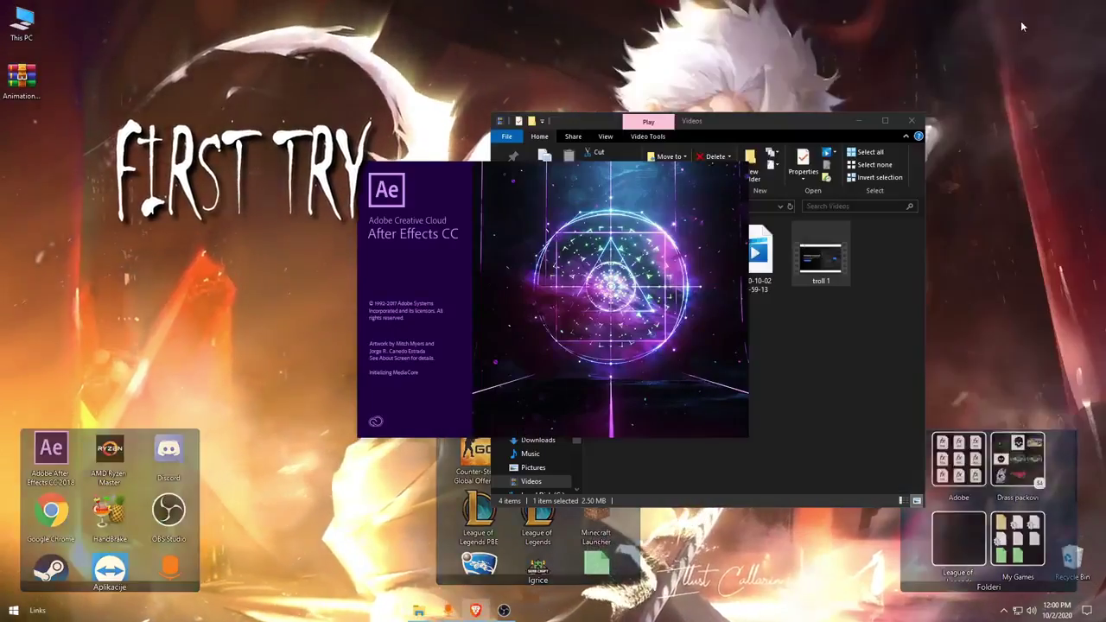
- Close the Videos folder window
click(912, 121)
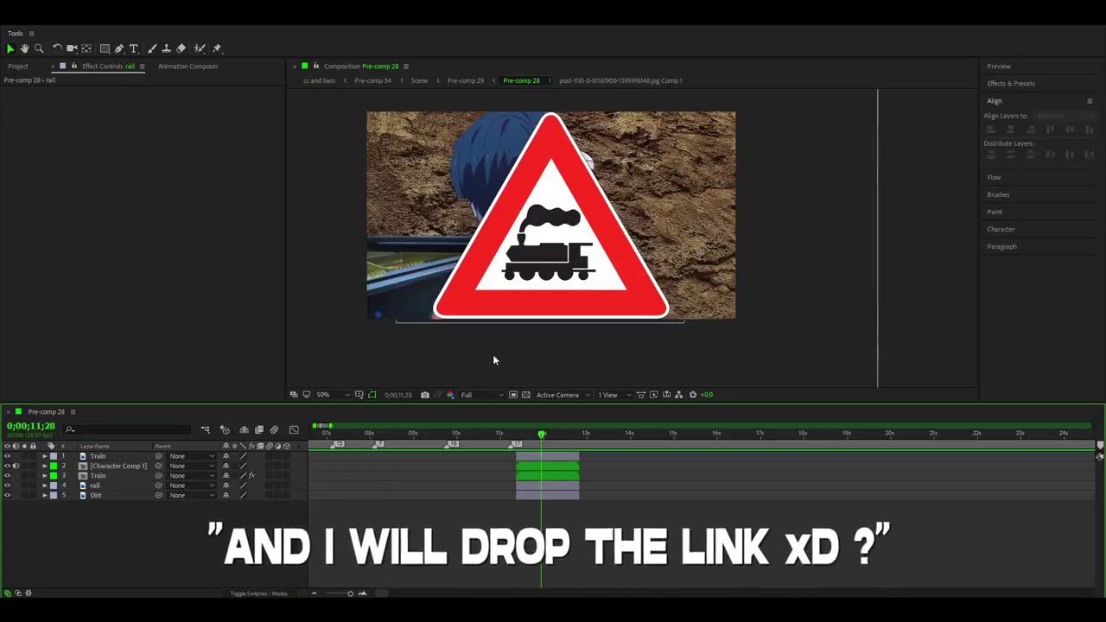
- Create a full-frame black solid named "background" and place it beneath all the other layers in Pre-comp 28
scroll(499, 510, up, 1)
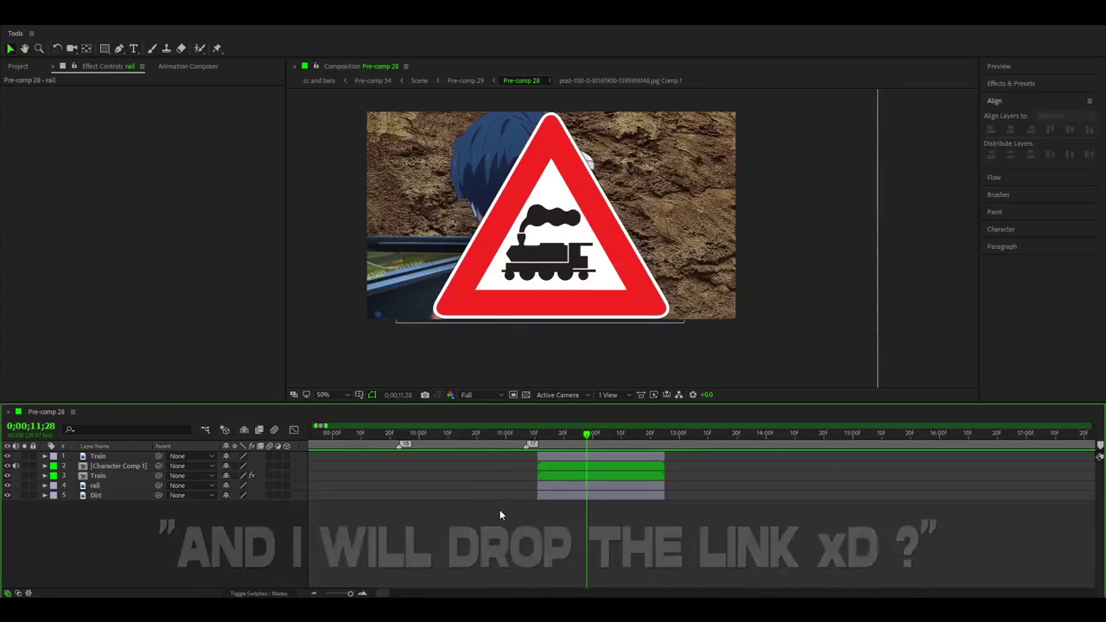
click(446, 430)
right_click(199, 524)
mouse_move(256, 401)
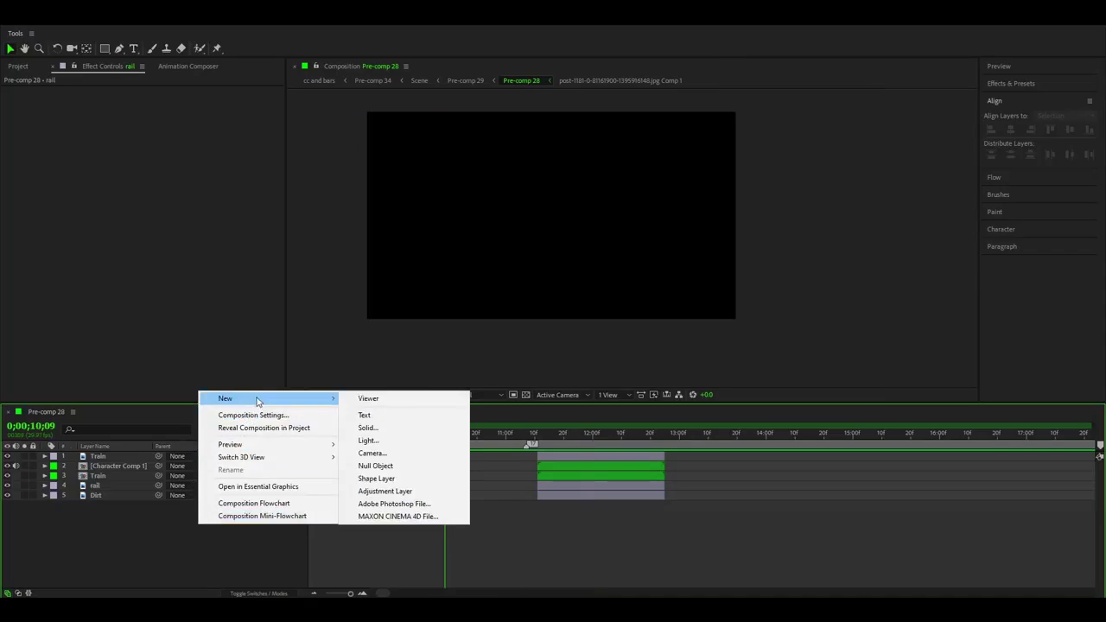
click(389, 428)
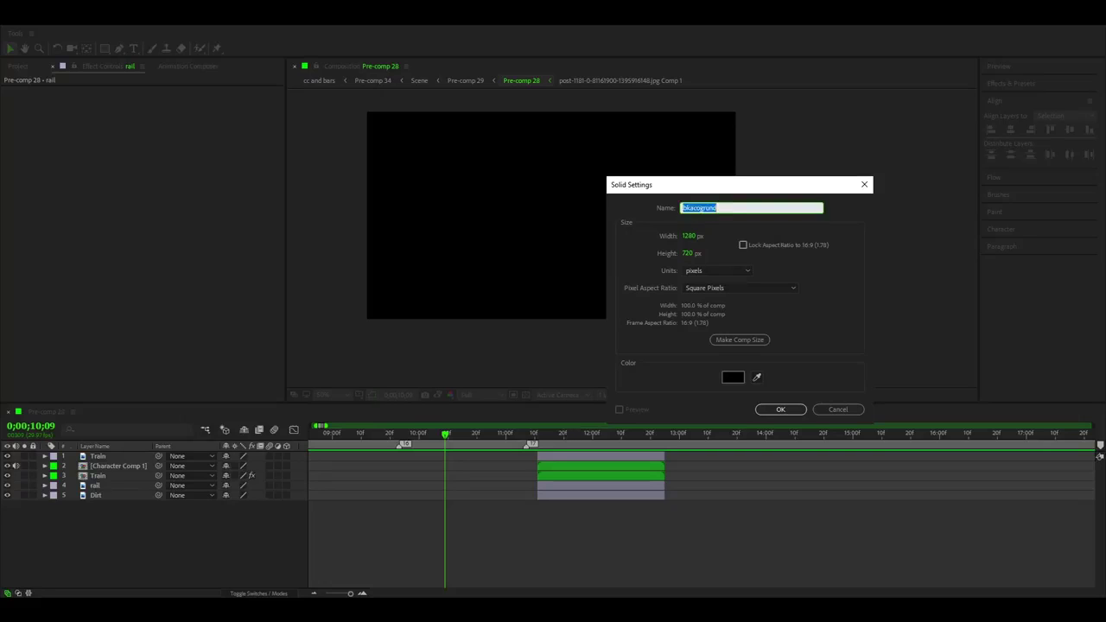
text(background)
key(Return)
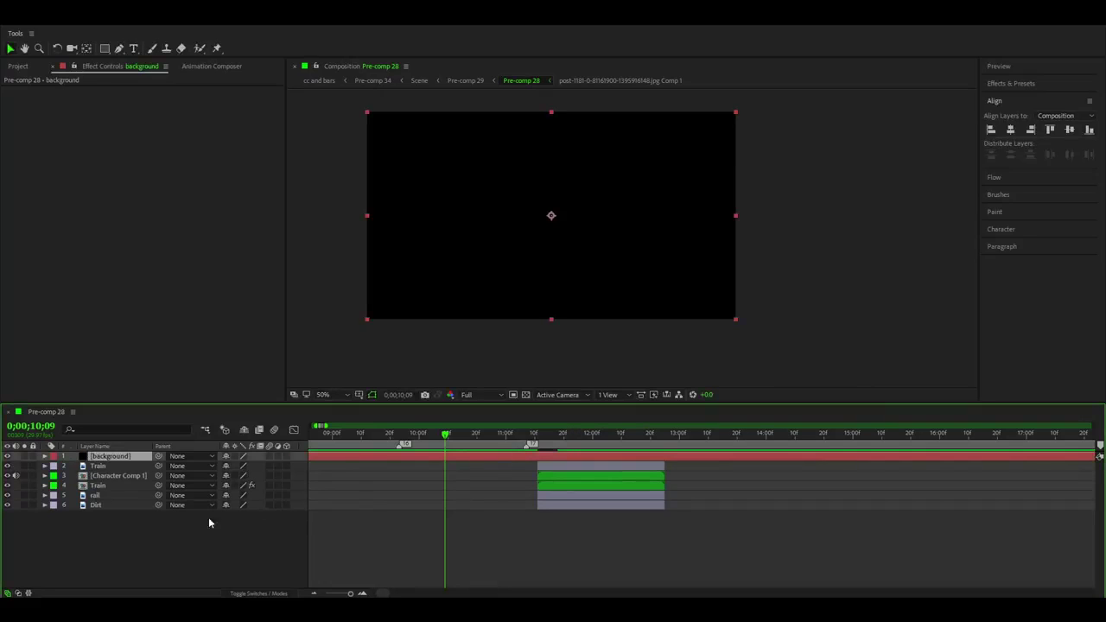
drag(118, 457, 130, 509)
- Split the background layer at markers 16 and 17 and delete the outer pieces, keeping only the middle segment
click(401, 439)
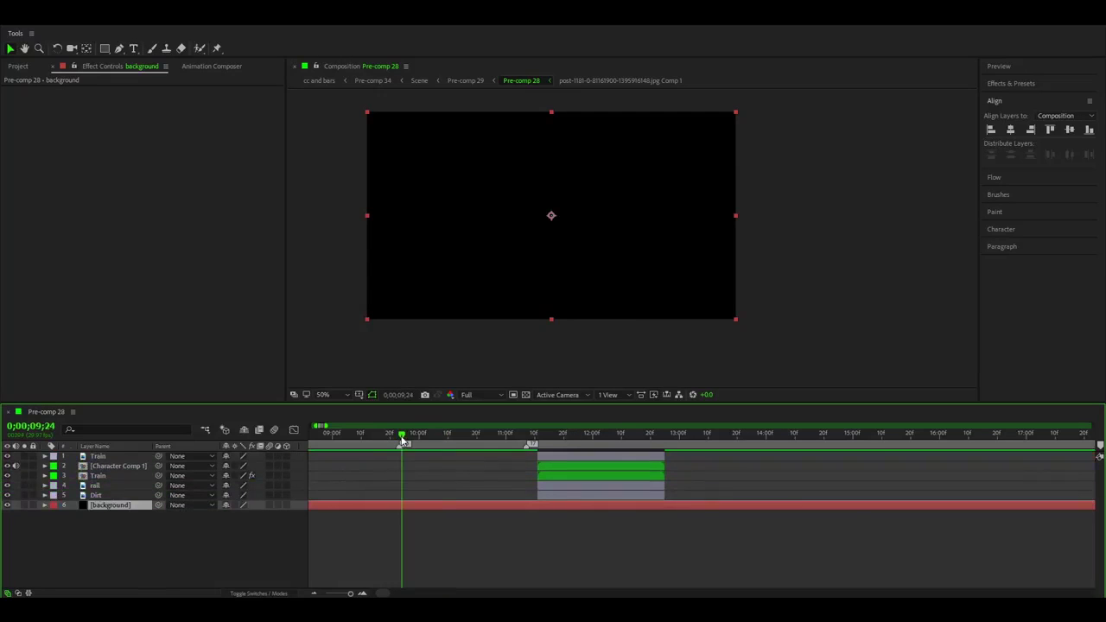
key(ctrl+shift+d)
click(526, 440)
key(ctrl+shift+d)
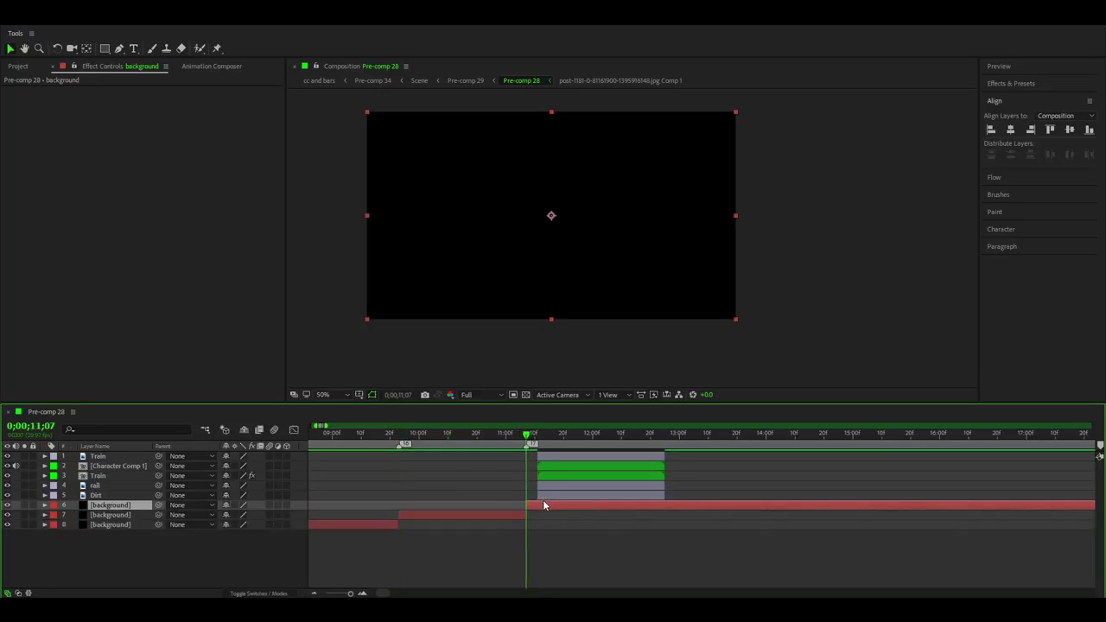
key(Delete)
click(392, 516)
key(Delete)
click(408, 503)
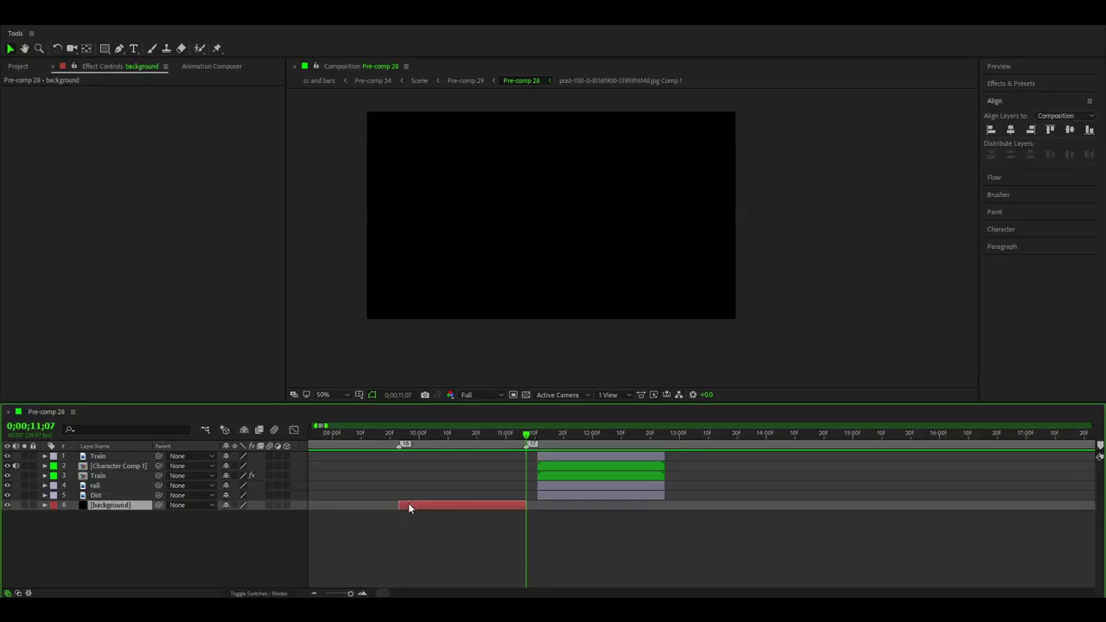
- Shift the rail and Dirt layers earlier in time so both start with the background layer at 0;00;09;23
key(i)
click(480, 543)
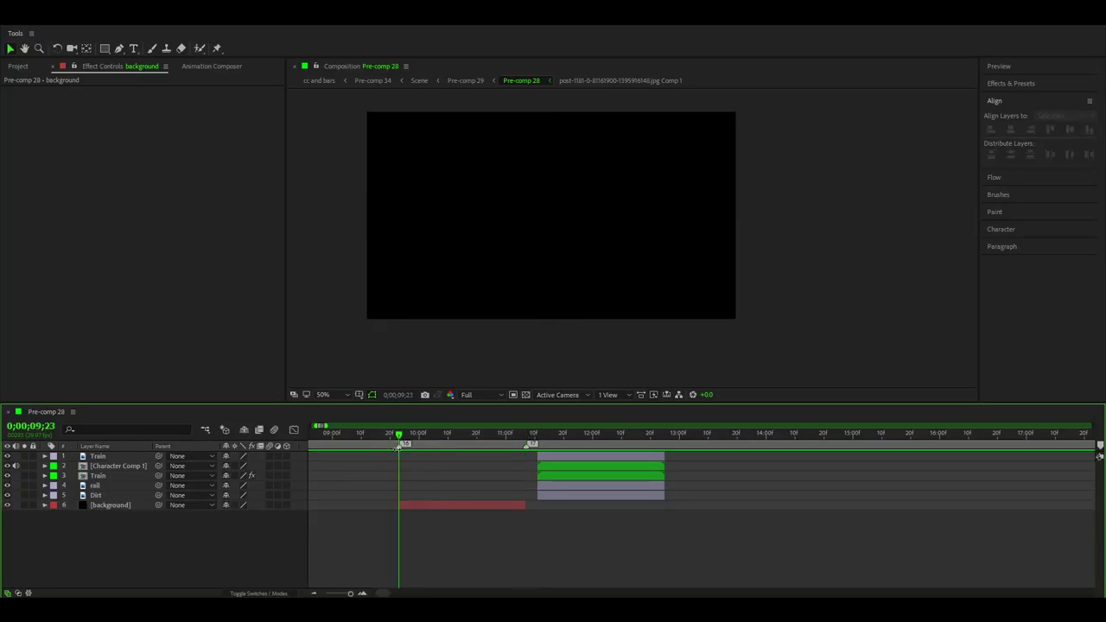
click(95, 504)
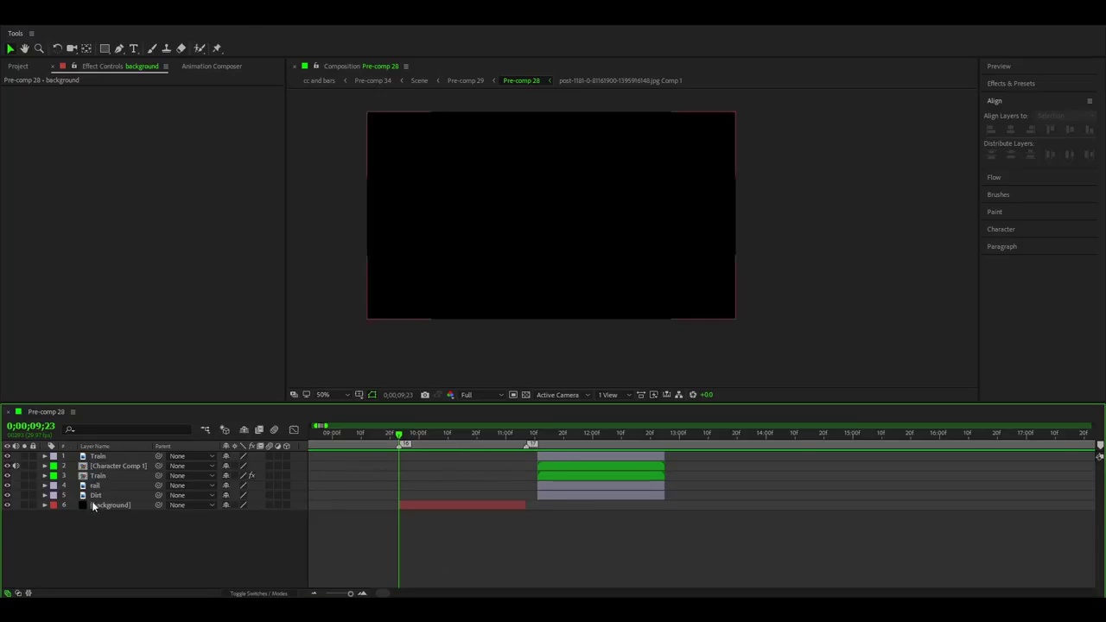
right_click(95, 505)
key(Escape)
click(95, 485)
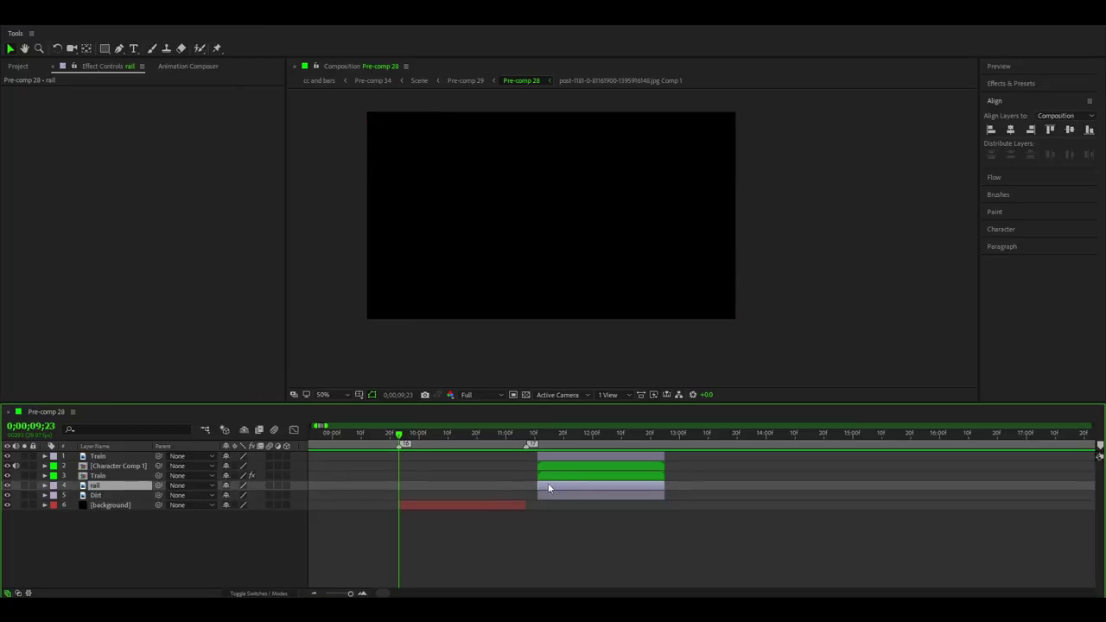
drag(548, 485, 412, 485)
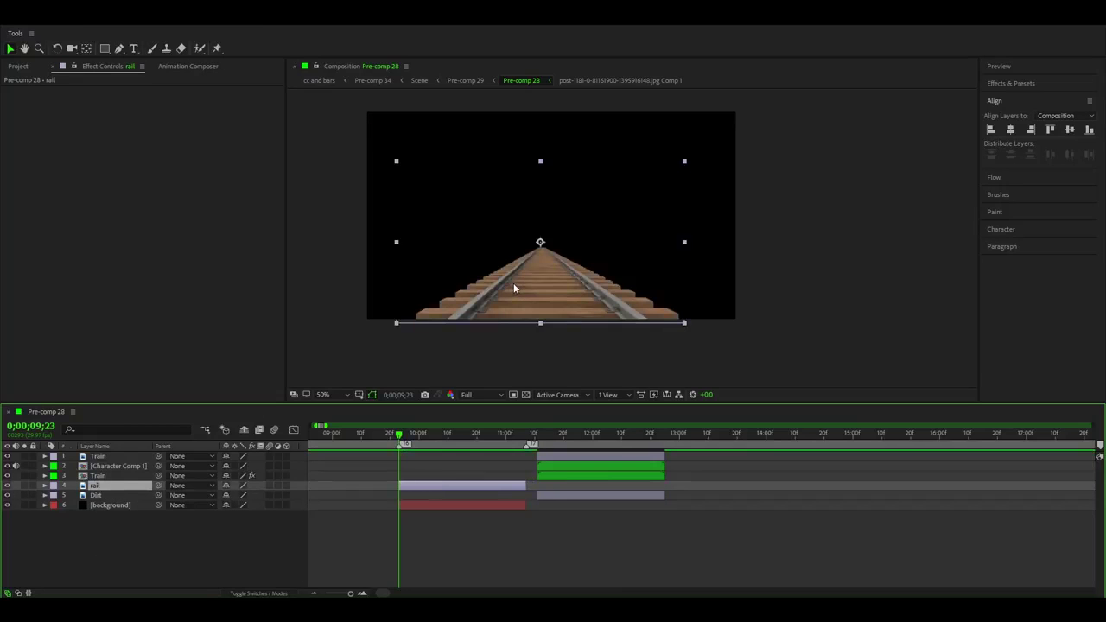
click(95, 495)
drag(575, 495, 439, 497)
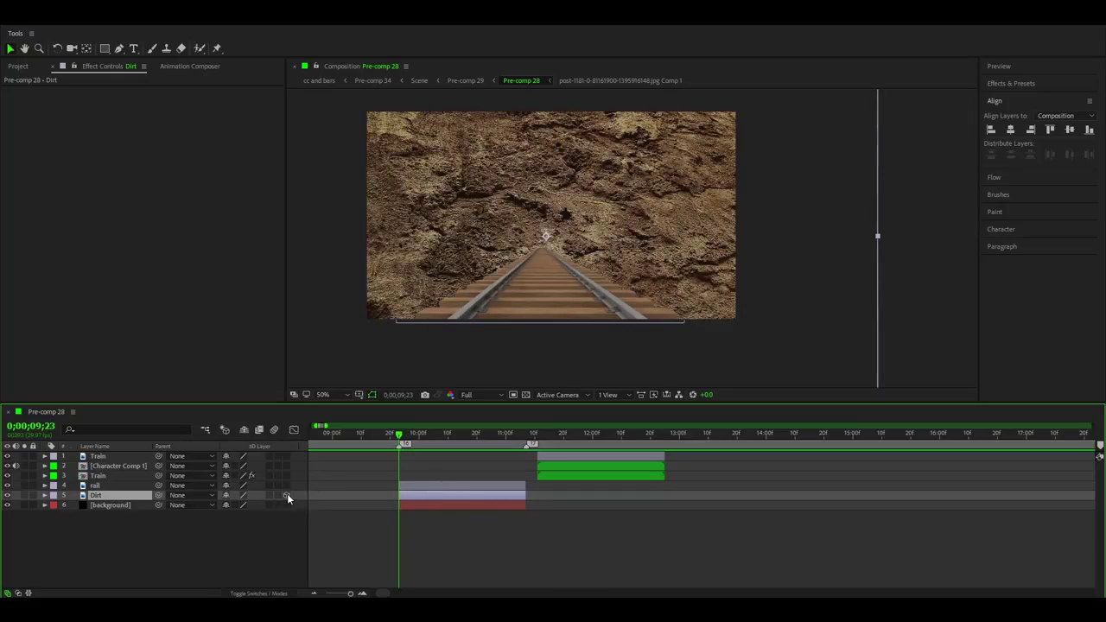
- Make the Dirt layer 3D and tilt it back around its X axis so it lies like ground
click(286, 495)
key(r)
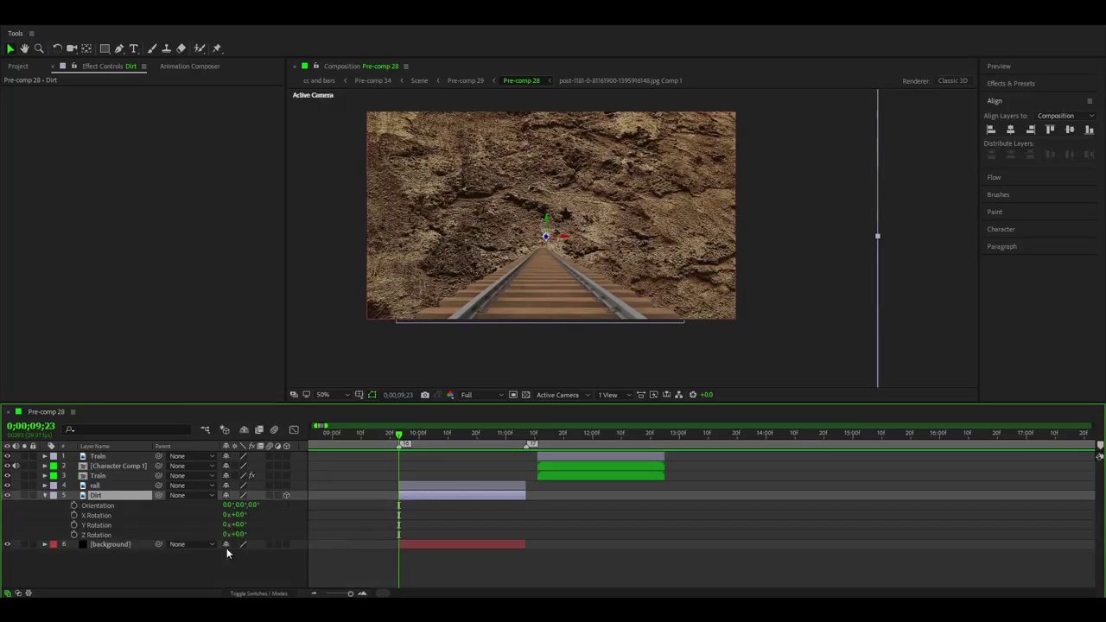
click(190, 558)
drag(235, 515, 219, 531)
key(r)
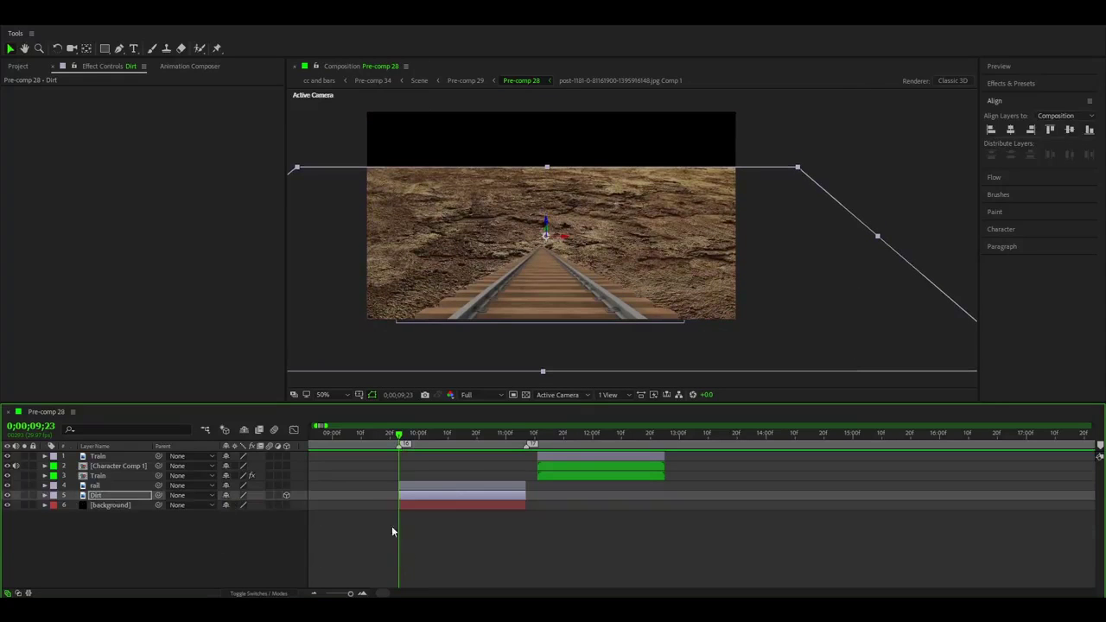
- Draw a four-point Pen mask on the Dirt layer that follows the tapering outline of the railway track
click(422, 521)
click(410, 495)
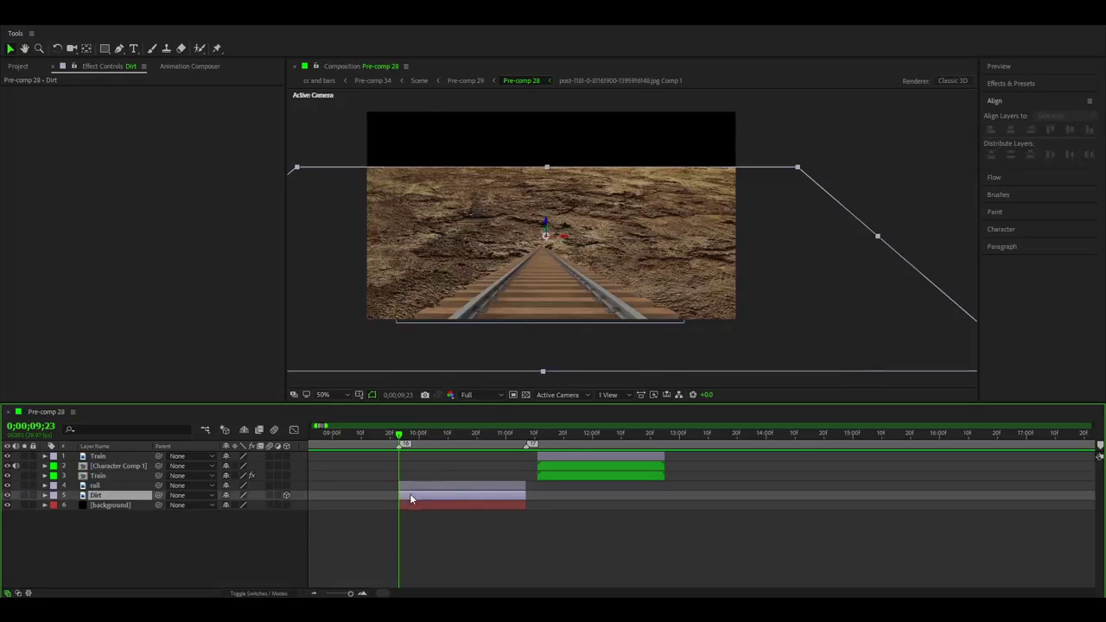
key(g)
click(535, 239)
click(534, 237)
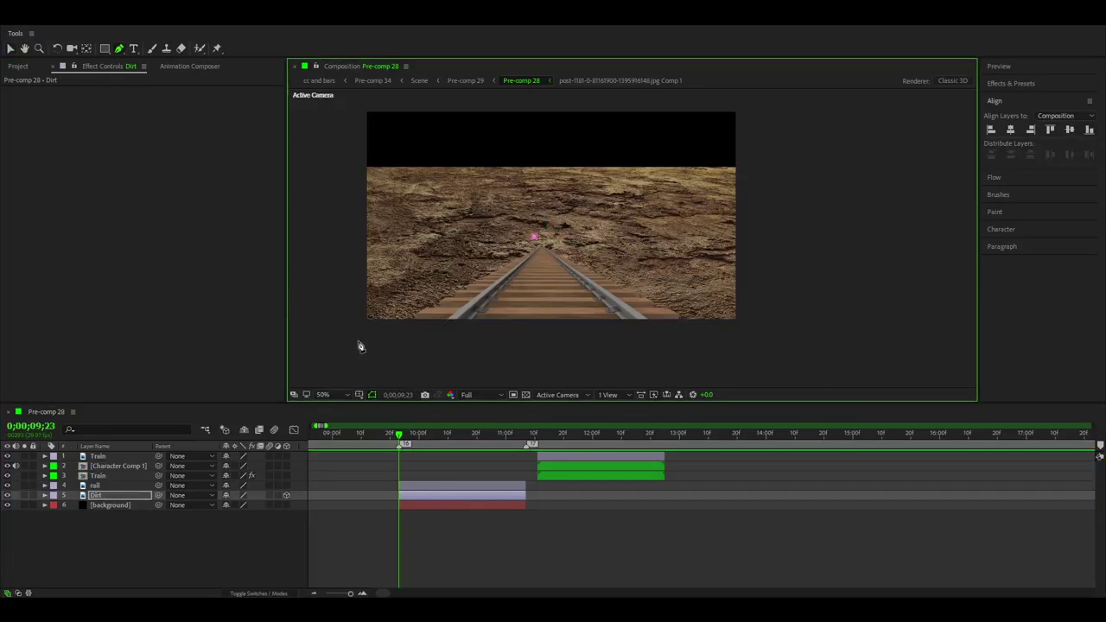
click(358, 340)
click(548, 234)
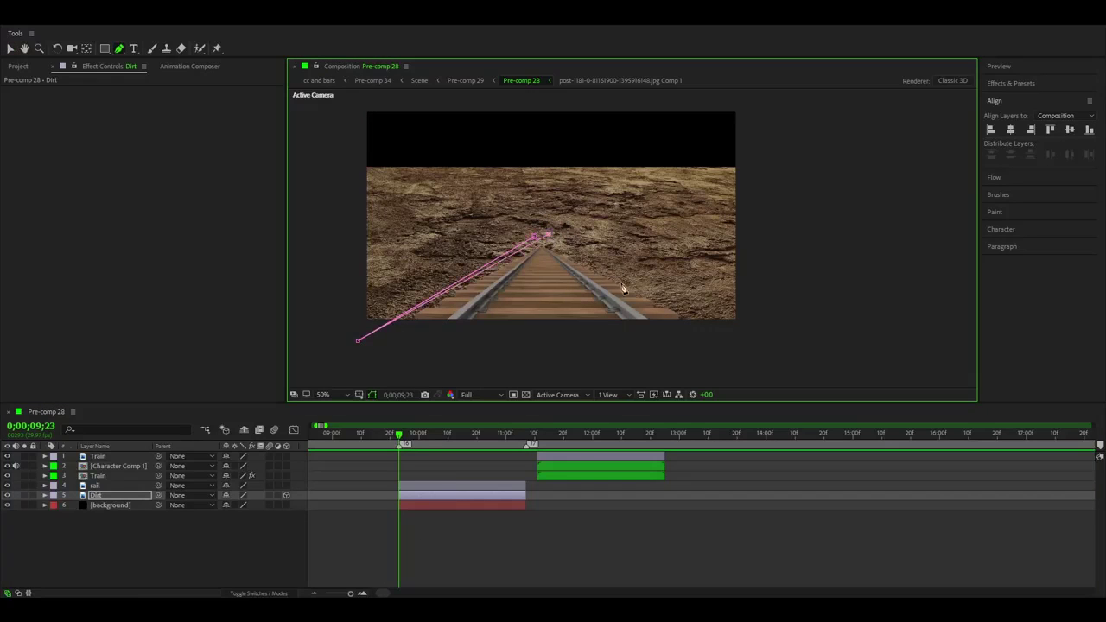
key(ctrl+z)
click(696, 333)
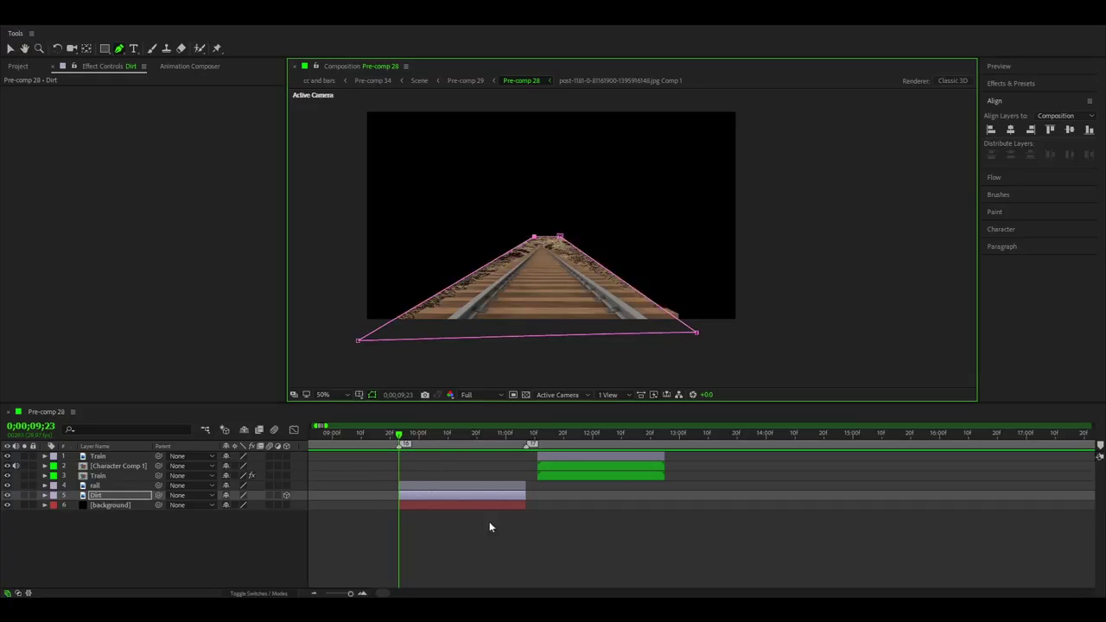
- Widen the Dirt mask at its lower corners and raise its top edge slightly above the rails' vanishing point
drag(697, 334, 731, 349)
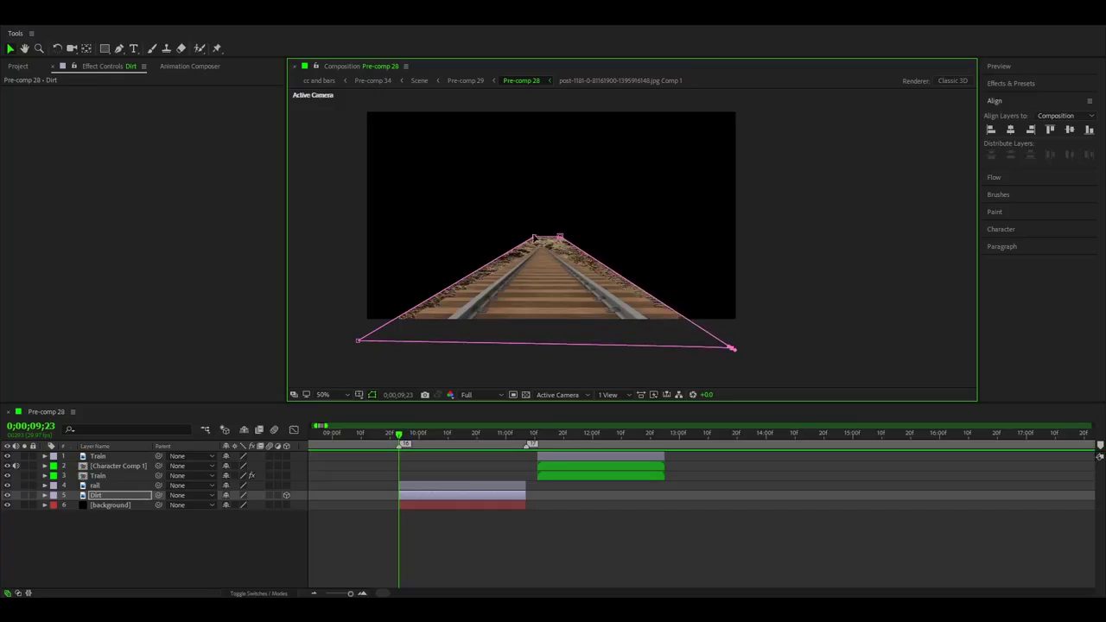
mouse_move(534, 237)
mouse_down()
mouse_move(525, 217)
mouse_move(548, 226)
mouse_up()
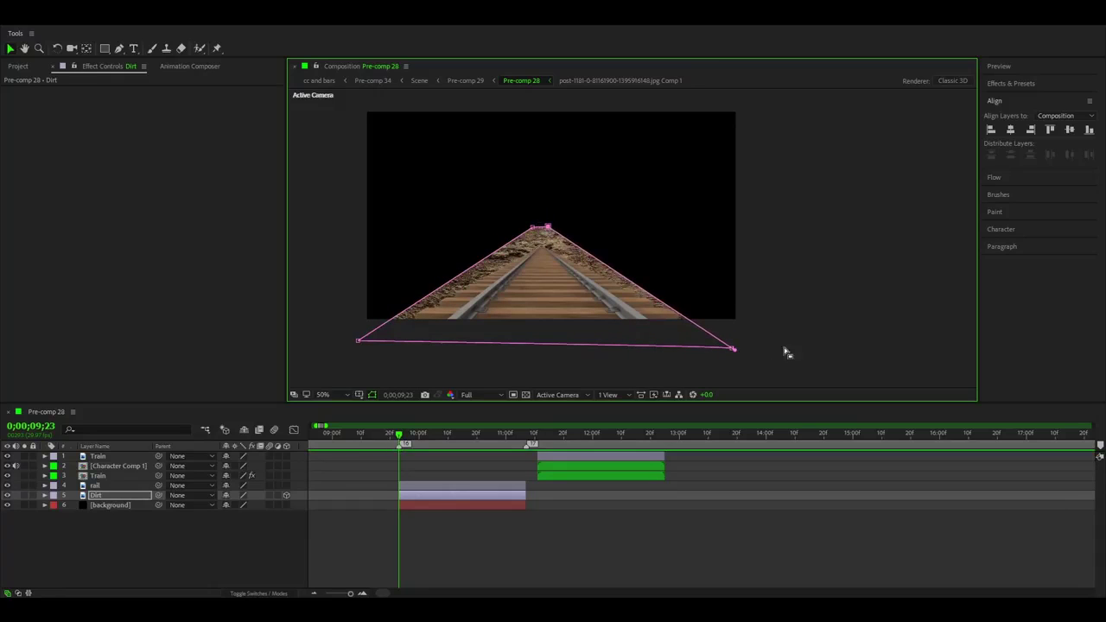
drag(732, 348, 748, 347)
click(423, 503)
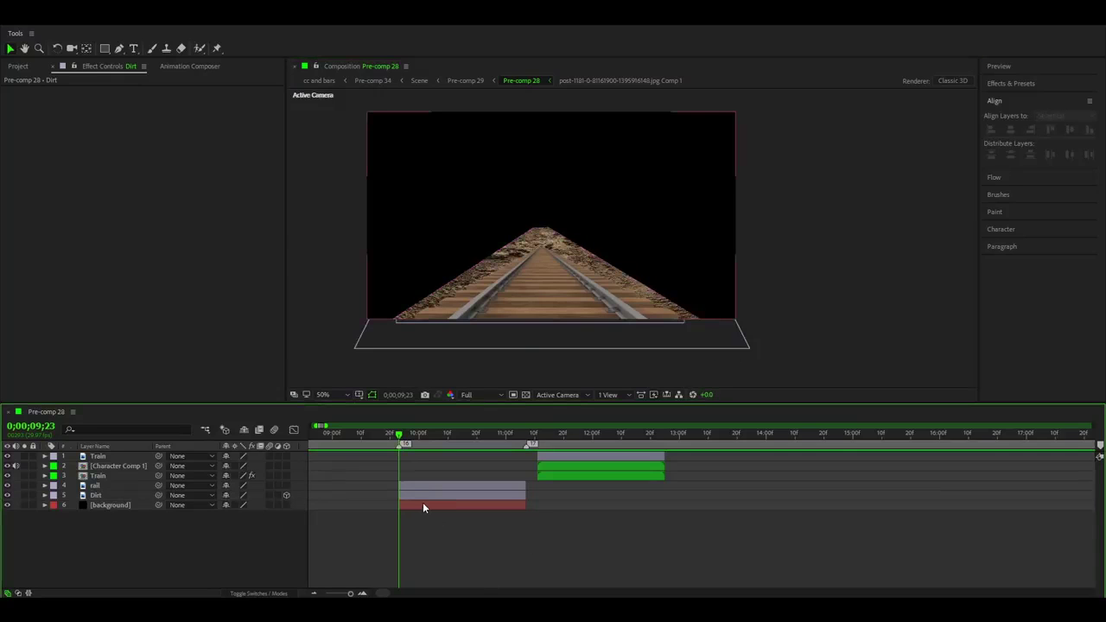
- Set the Dirt layer's mask feather to 30 pixels
click(420, 496)
key(f)
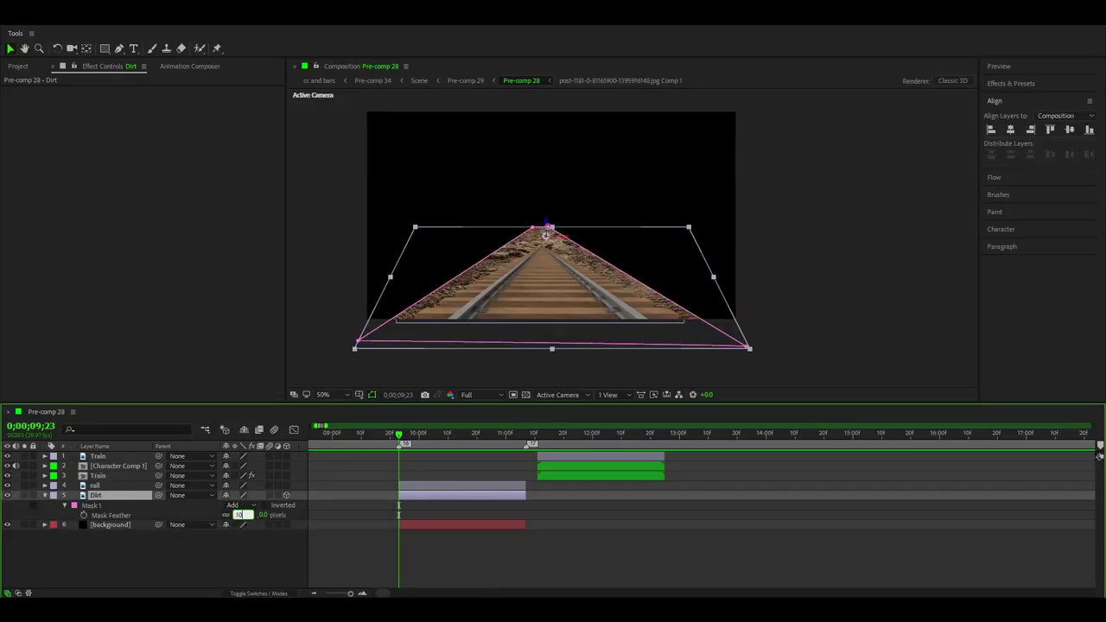
key(Return)
key(f)
click(453, 542)
- Pre-compose the Dirt layer with all attributes moved and no duration adjustment, and trim the new comp between markers 16 and 17
click(419, 496)
key(ctrl+shift+c)
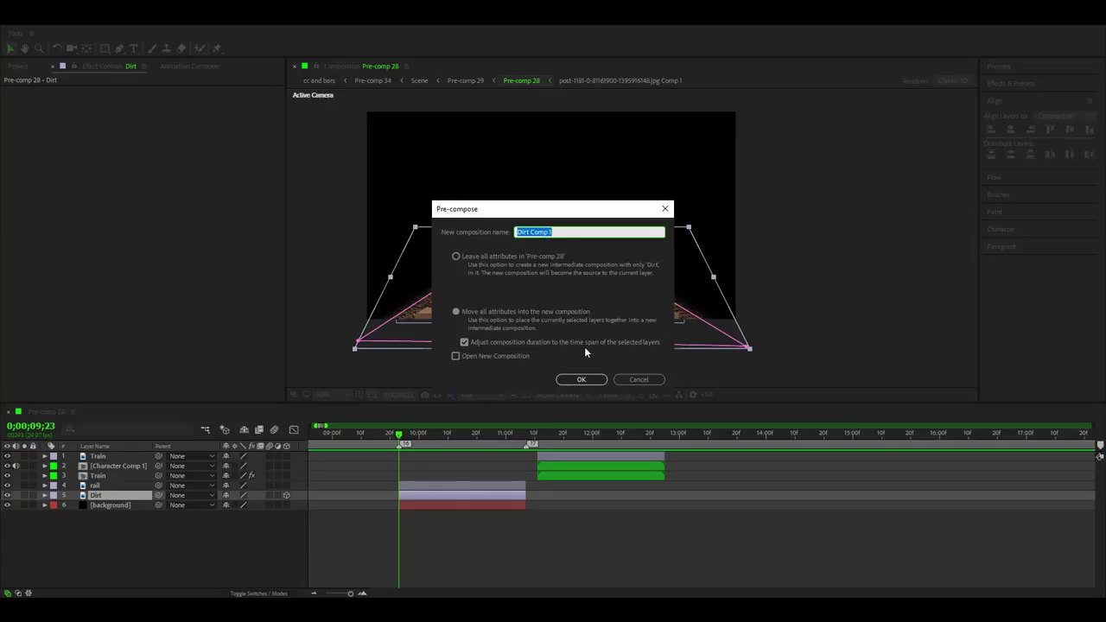
click(464, 342)
click(581, 380)
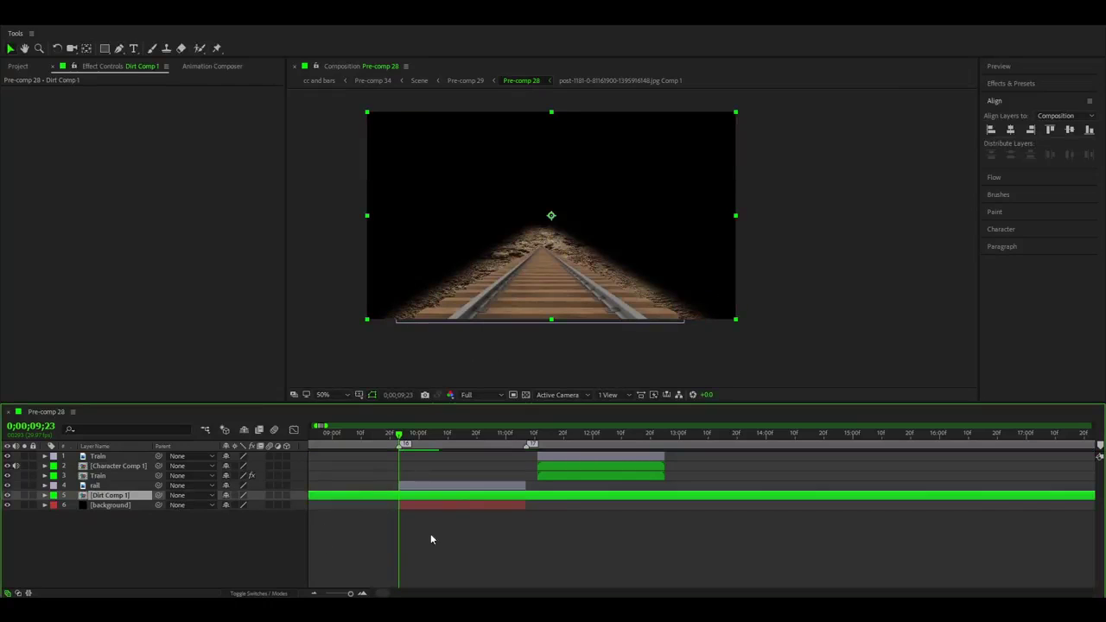
key(ctrl+shift+d)
click(526, 437)
- Apply Gaussian Blur to Dirt Comp 1, trying blurriness 15 and 10 and settling on 5
key(ctrl+space)
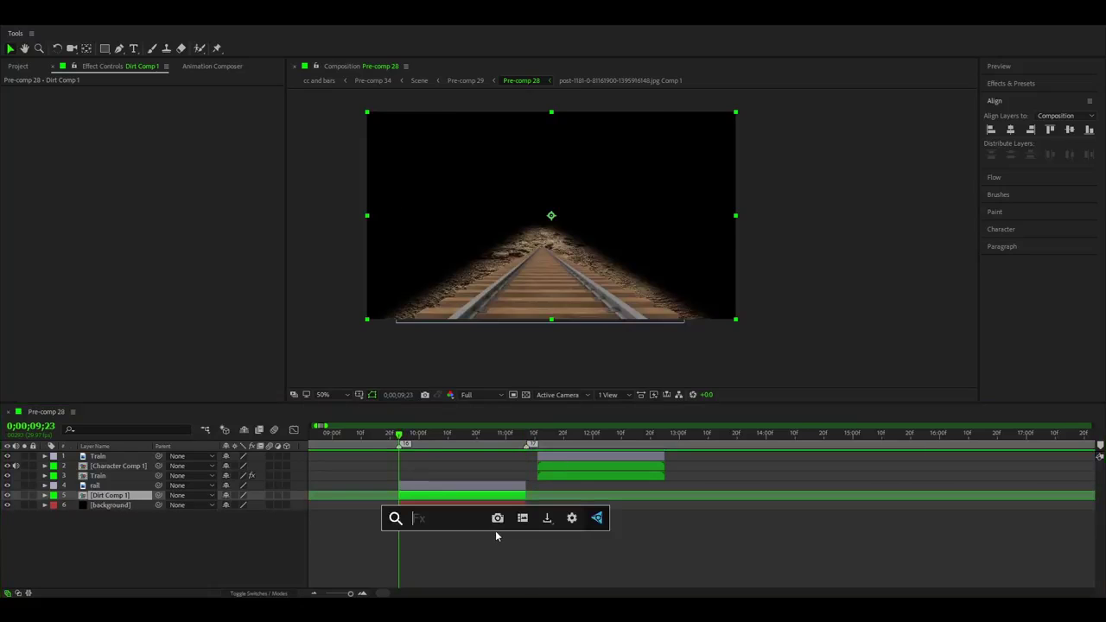
text(ga)
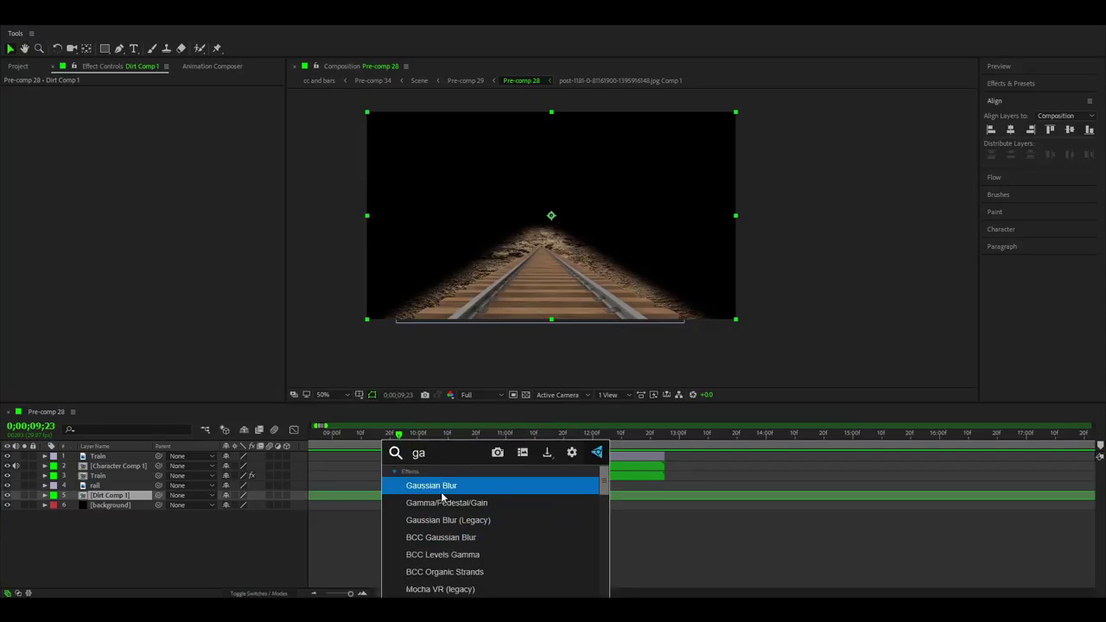
click(440, 490)
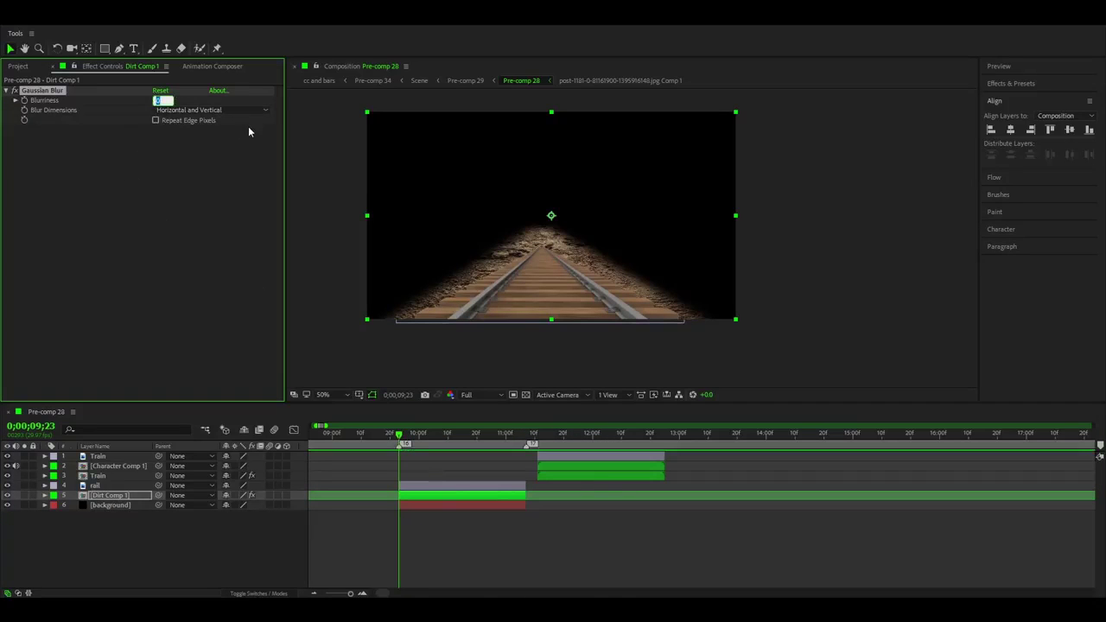
text(15)
key(Return)
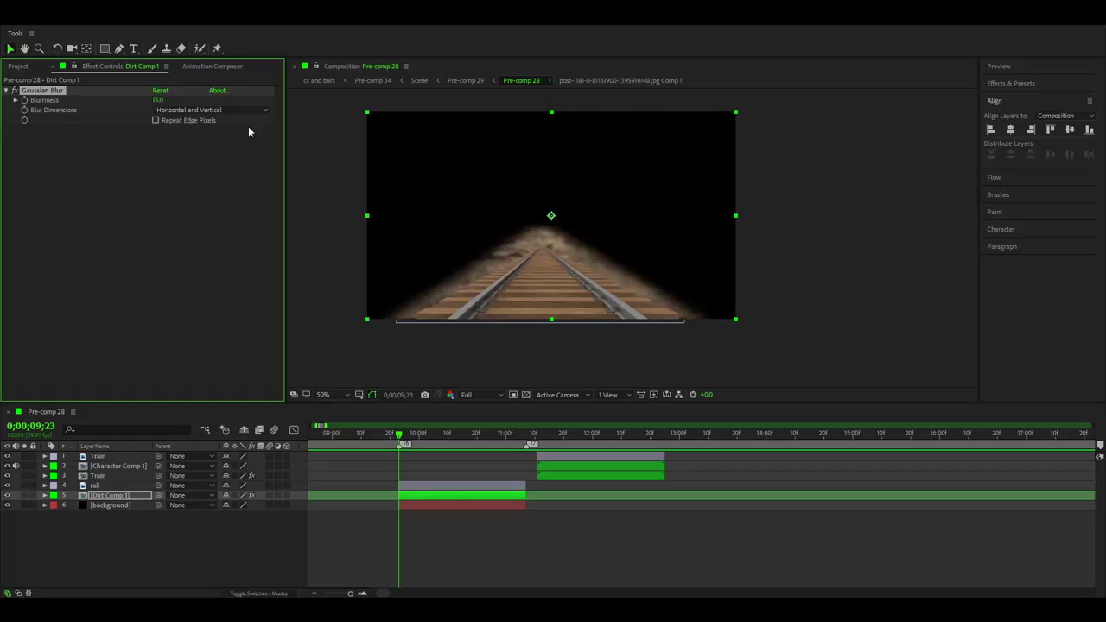
click(165, 102)
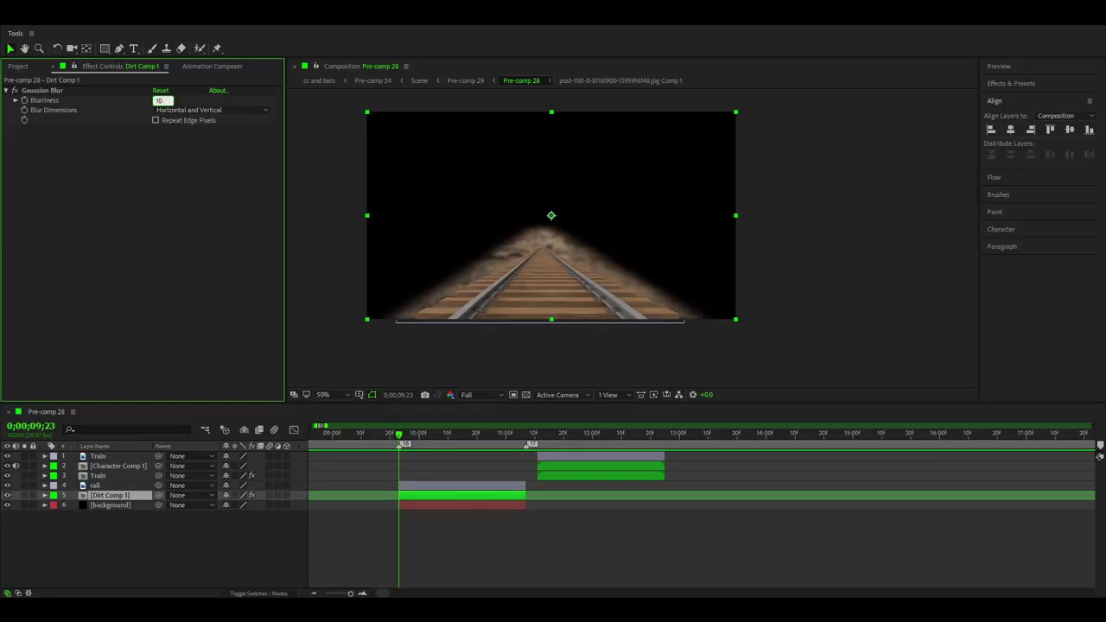
text(10)
key(Return)
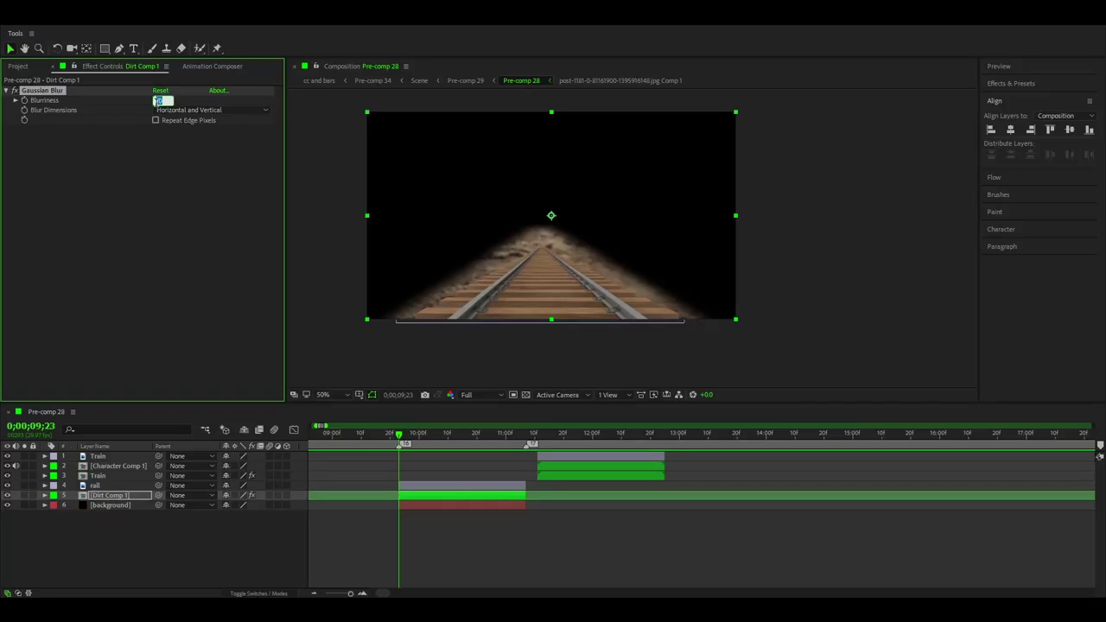
click(453, 544)
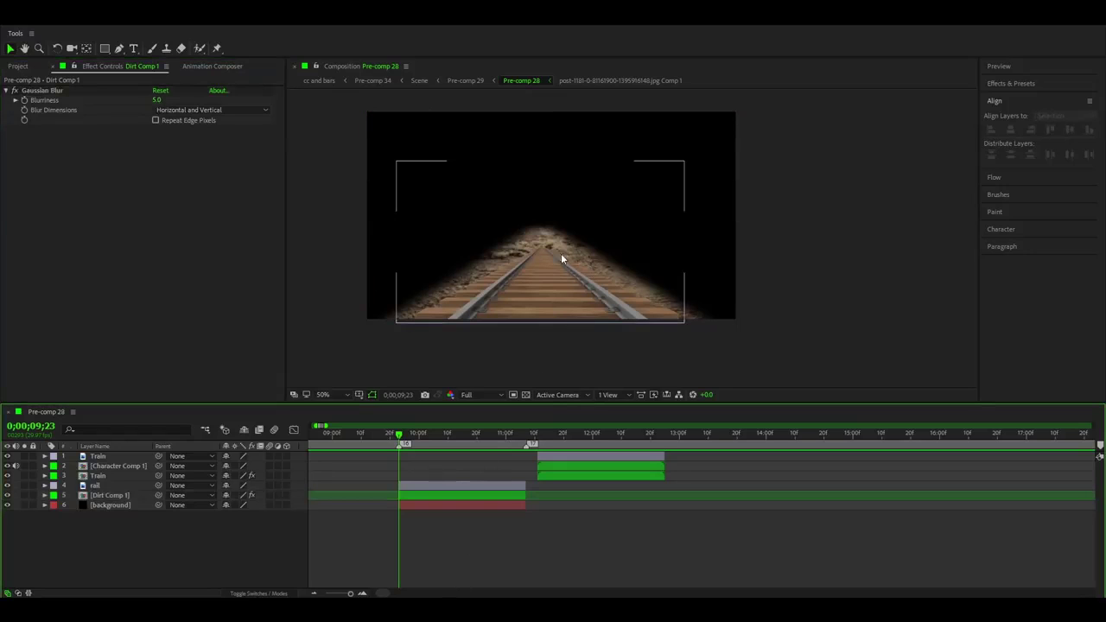
- Shift the Train layer that has the Curves effect earlier so it starts with the rail layer at 0;00;09;23
click(413, 483)
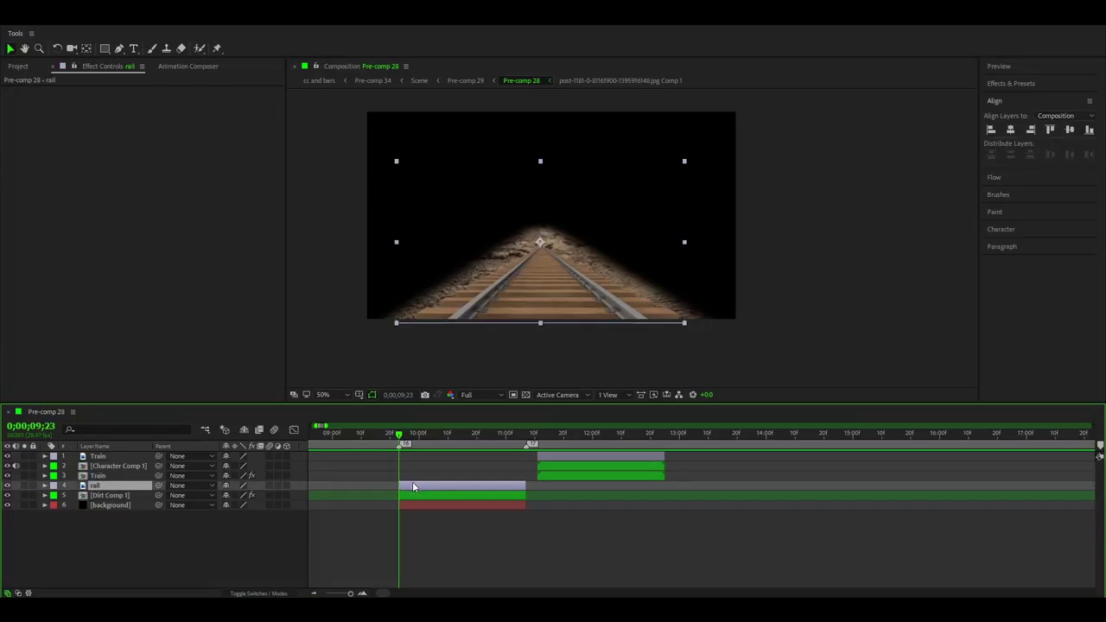
click(117, 467)
drag(545, 469, 423, 473)
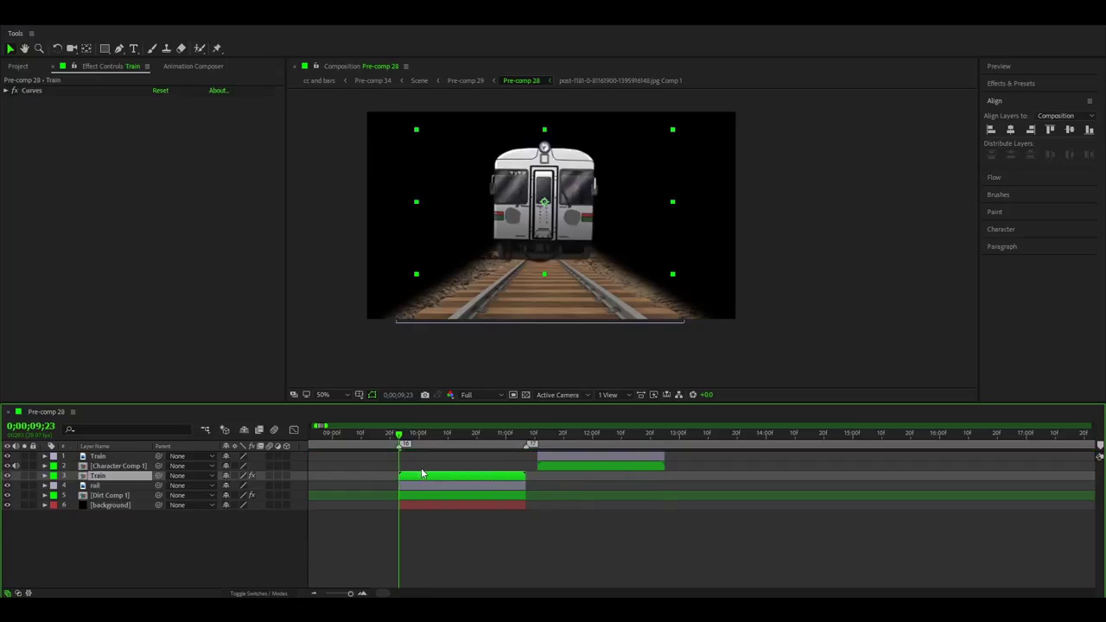
click(420, 548)
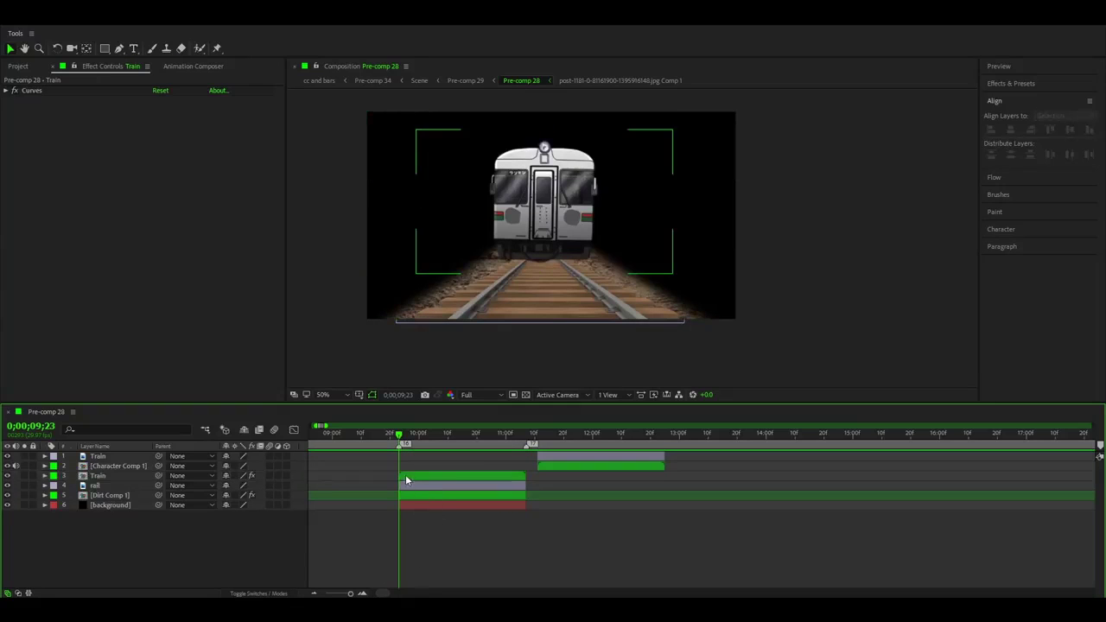
- Keyframe the scale of the Train layer that has the Curves effect to 70% at 0;00;09;23
click(407, 479)
key(s)
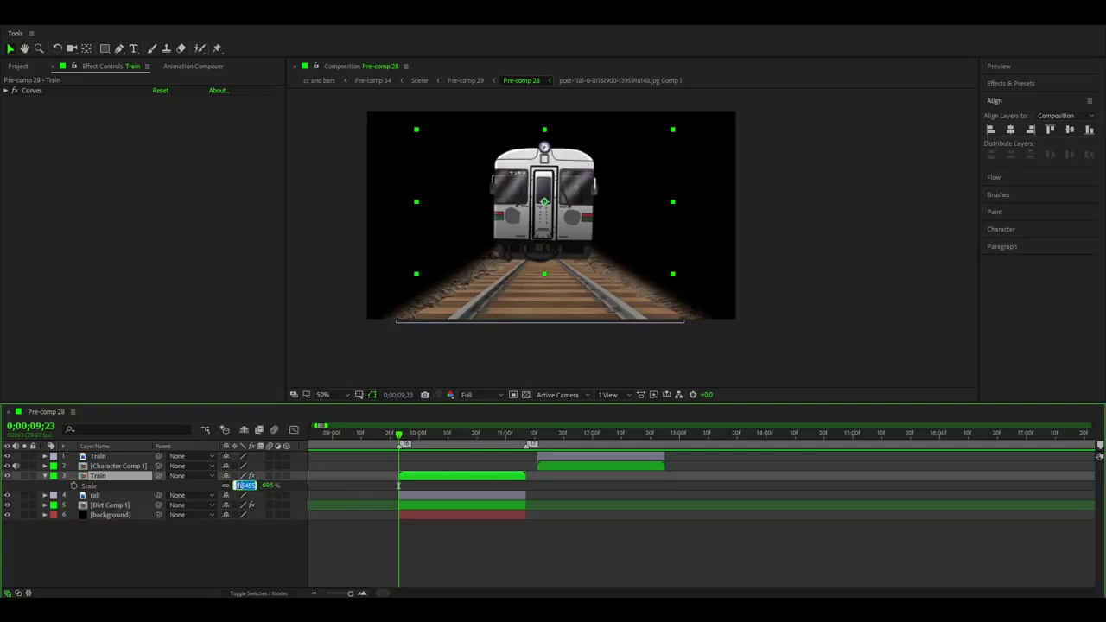
click(243, 486)
text(70)
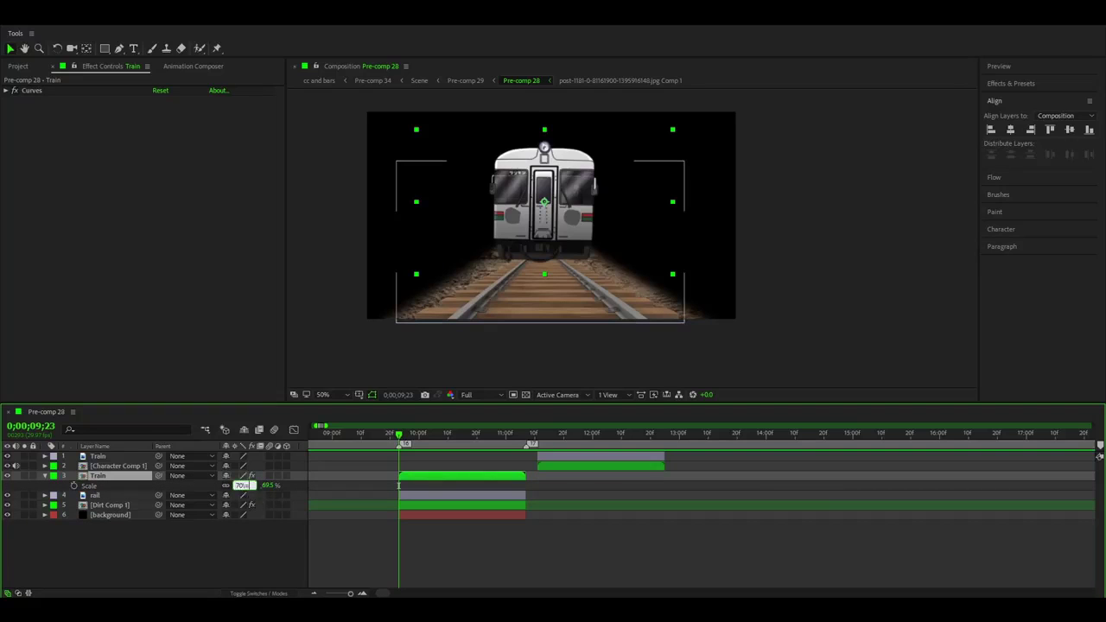
key(Return)
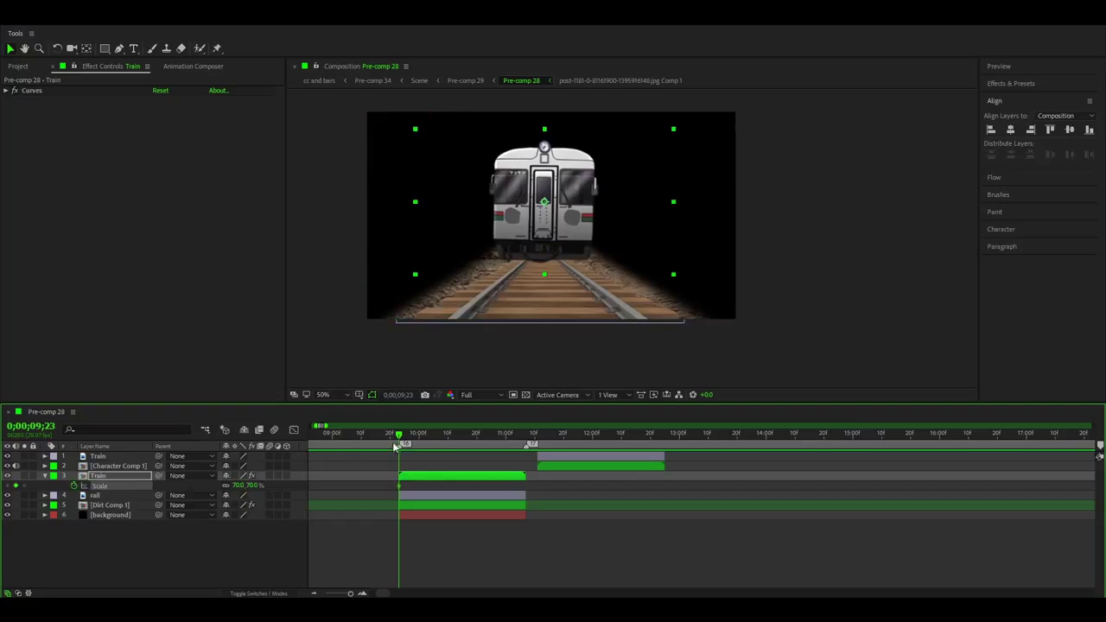
- Keyframe the Train layer's scale to 90% at 0;00;10;20, shift that keyframe to the layer's end at marker 17, and preview
drag(394, 445, 476, 438)
text(90)
key(Return)
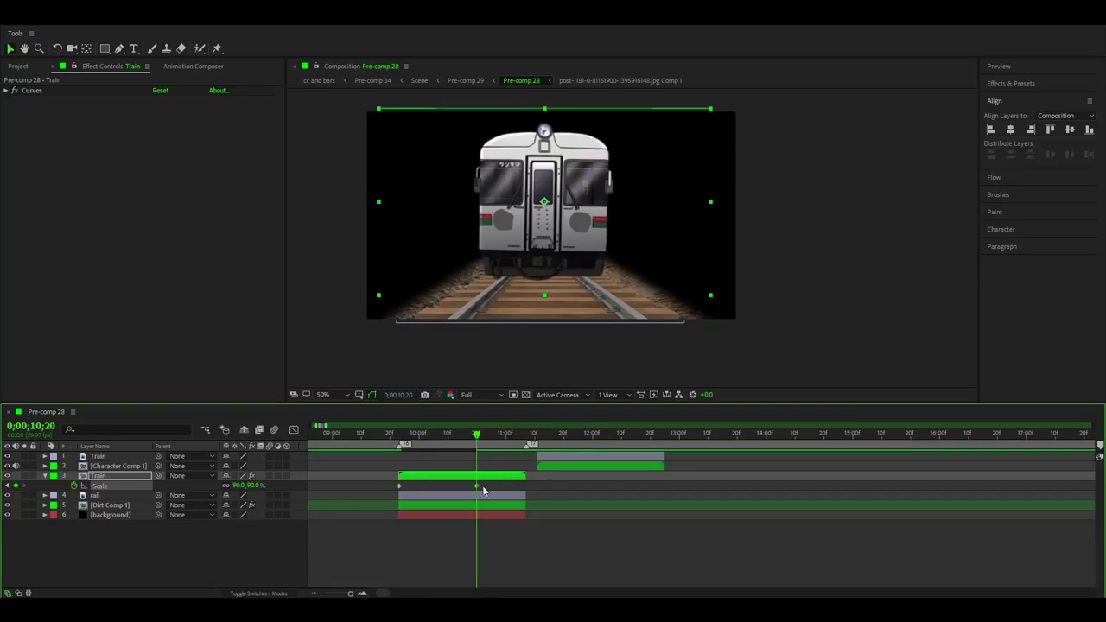
drag(476, 486, 523, 490)
drag(413, 445, 398, 444)
key(space)
key(space)
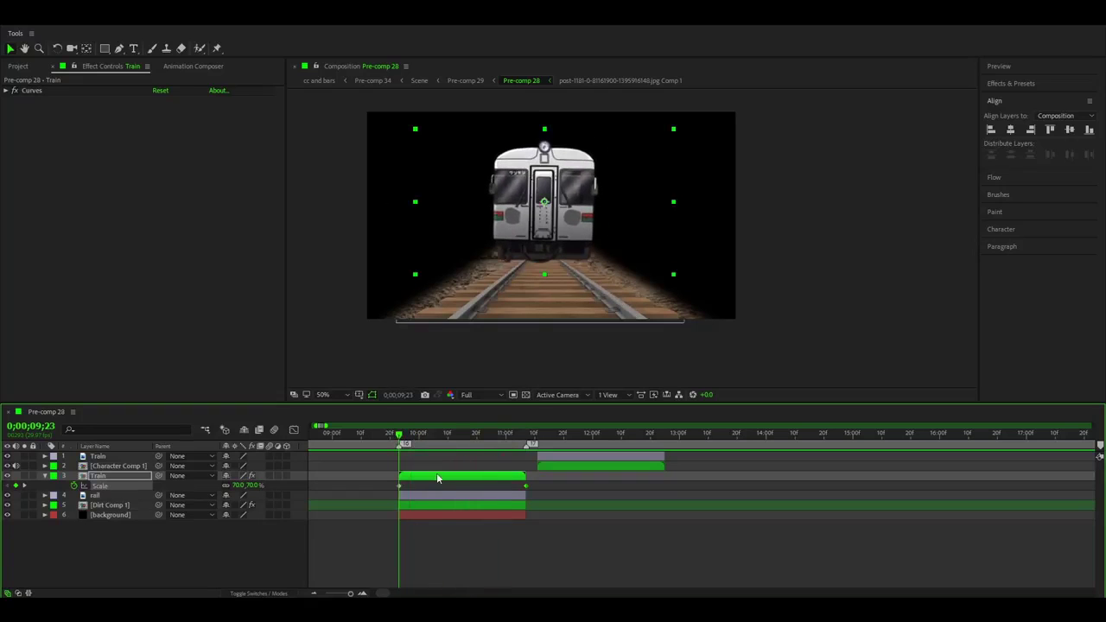
- Add a second Curves effect to the Train layer and pull its RGB curve down into a darkening bow
key(s)
click(417, 478)
key(ctrl+space)
text(Curves)
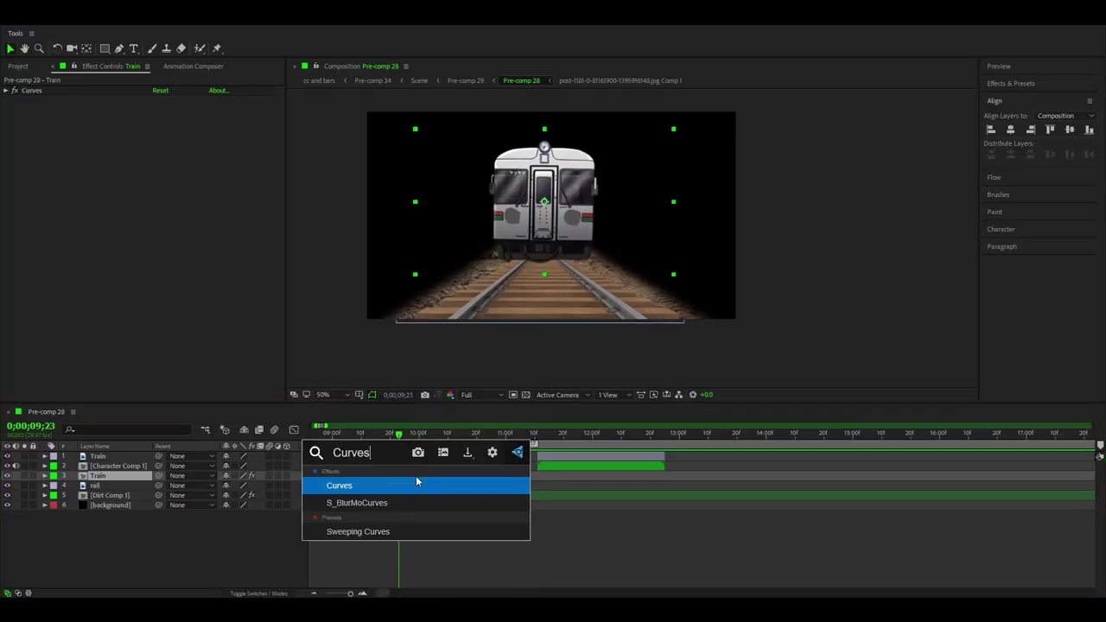
key(Return)
mouse_move(55, 256)
mouse_down()
mouse_move(72, 249)
mouse_move(70, 262)
mouse_up()
drag(106, 228, 131, 204)
- Compare the train with the second Curves effect off and on, and collapse the settings of both Curves effects
click(15, 101)
click(15, 100)
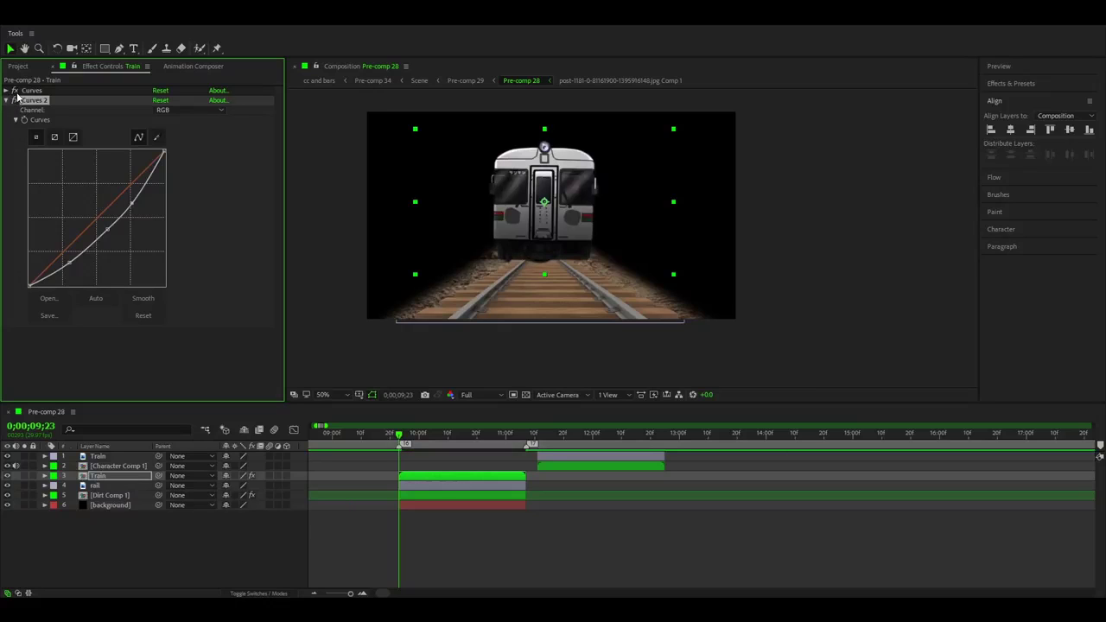
click(14, 100)
click(14, 100)
click(6, 90)
click(6, 90)
click(6, 100)
click(453, 533)
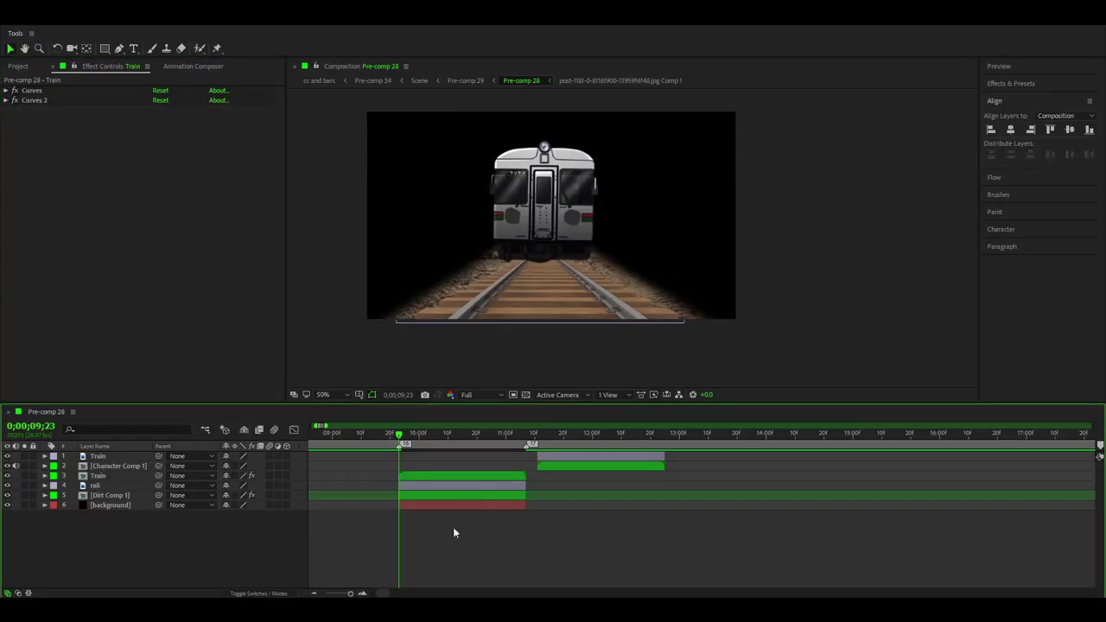
click(455, 475)
click(459, 530)
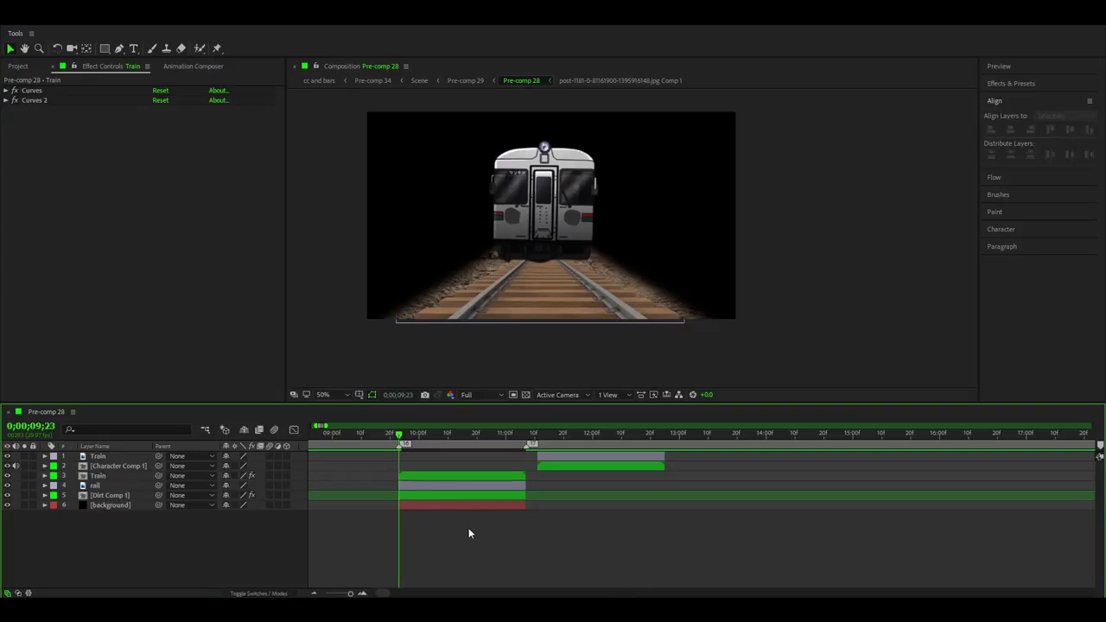
- Shift Character Comp 1 earlier so it starts with the train at 0;00;09;23
click(119, 464)
drag(556, 466, 424, 461)
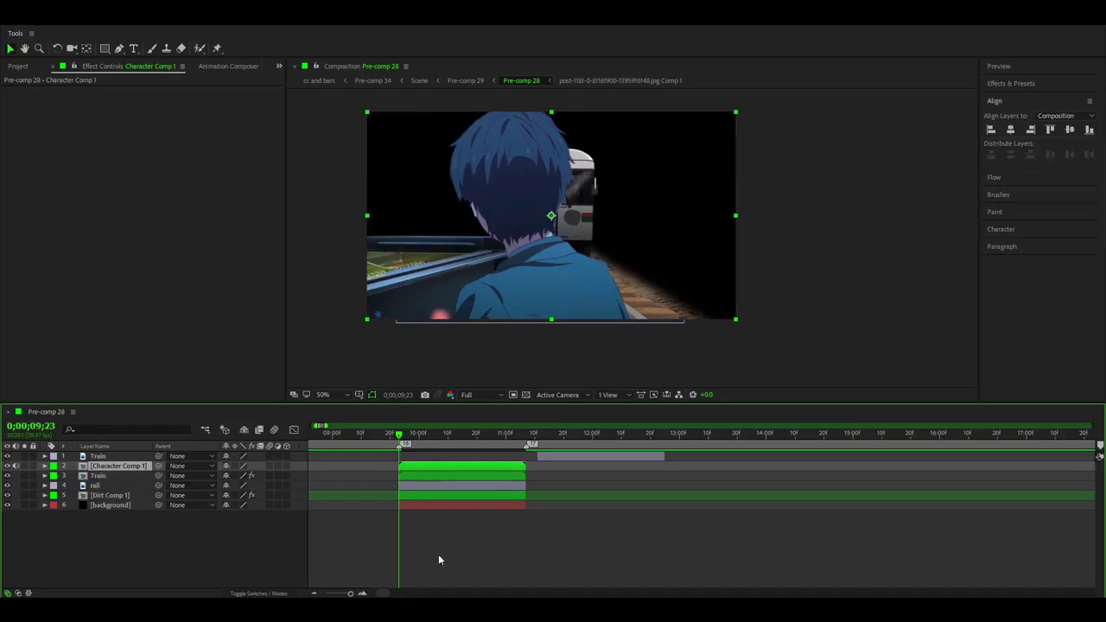
click(233, 530)
- Create a parallel light named Shadow with 15% intensity and shadow casting, and make Character Comp 1 a 3D layer
right_click(171, 546)
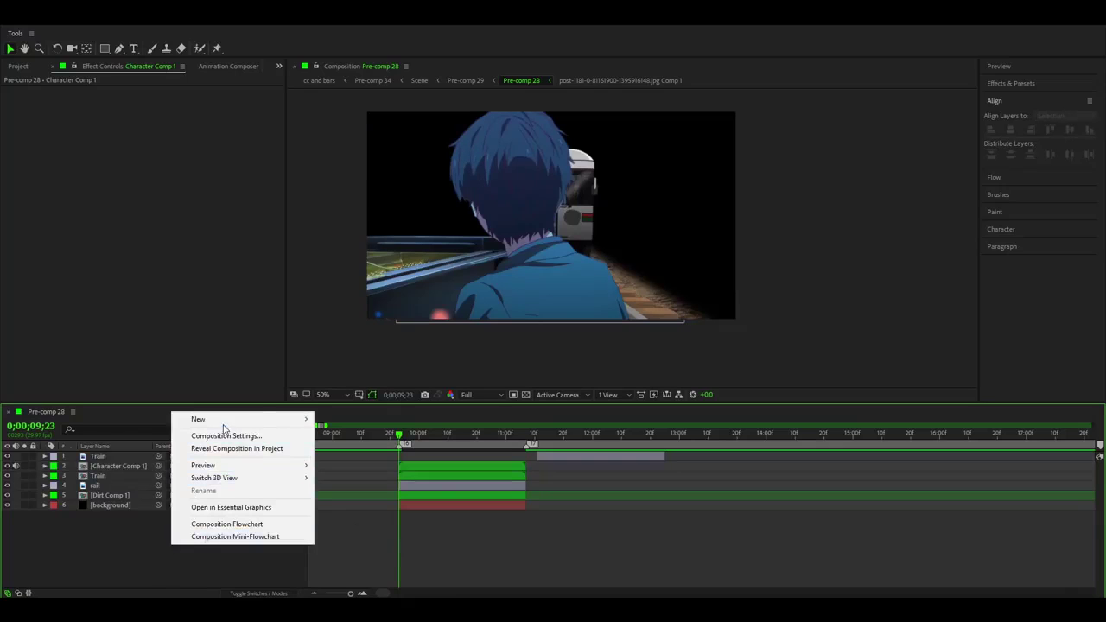
mouse_move(226, 421)
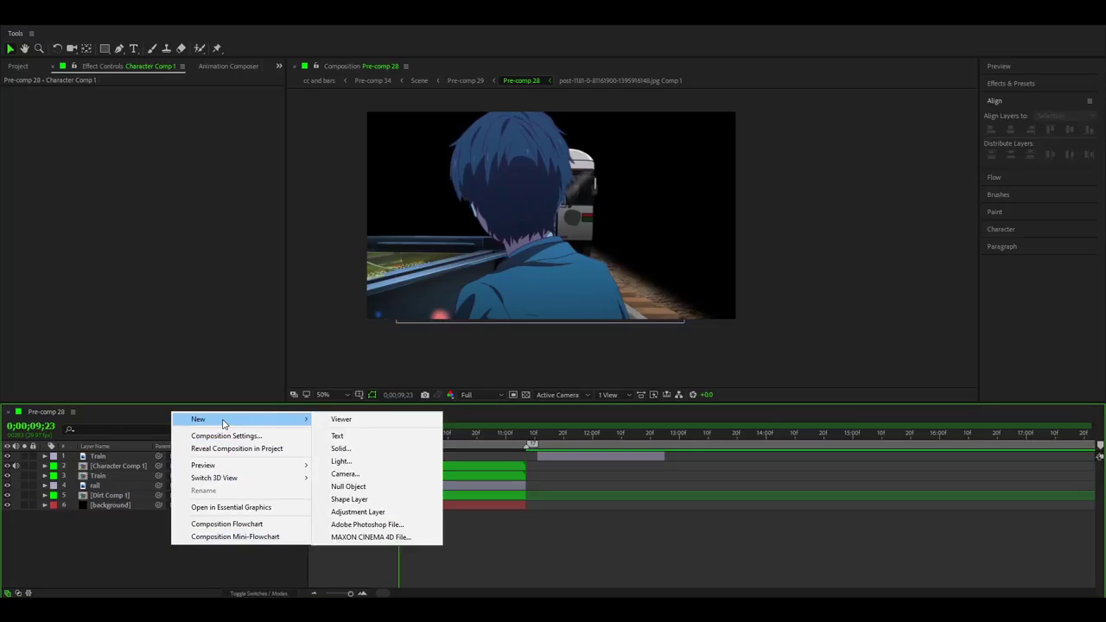
click(341, 461)
text(Shado)
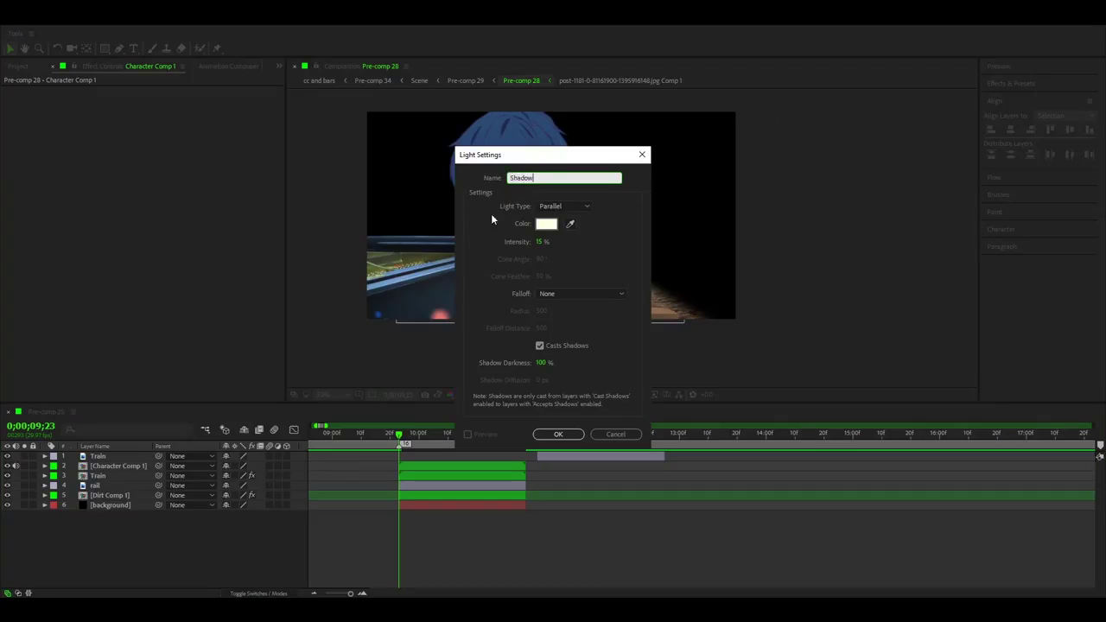
text(w)
click(570, 436)
click(641, 353)
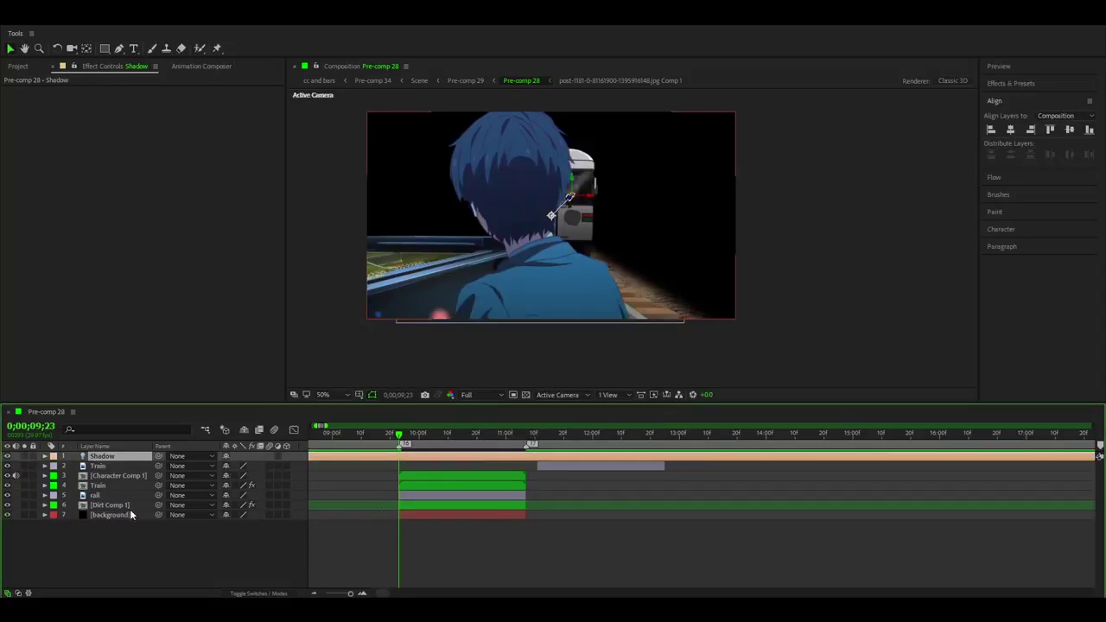
click(286, 475)
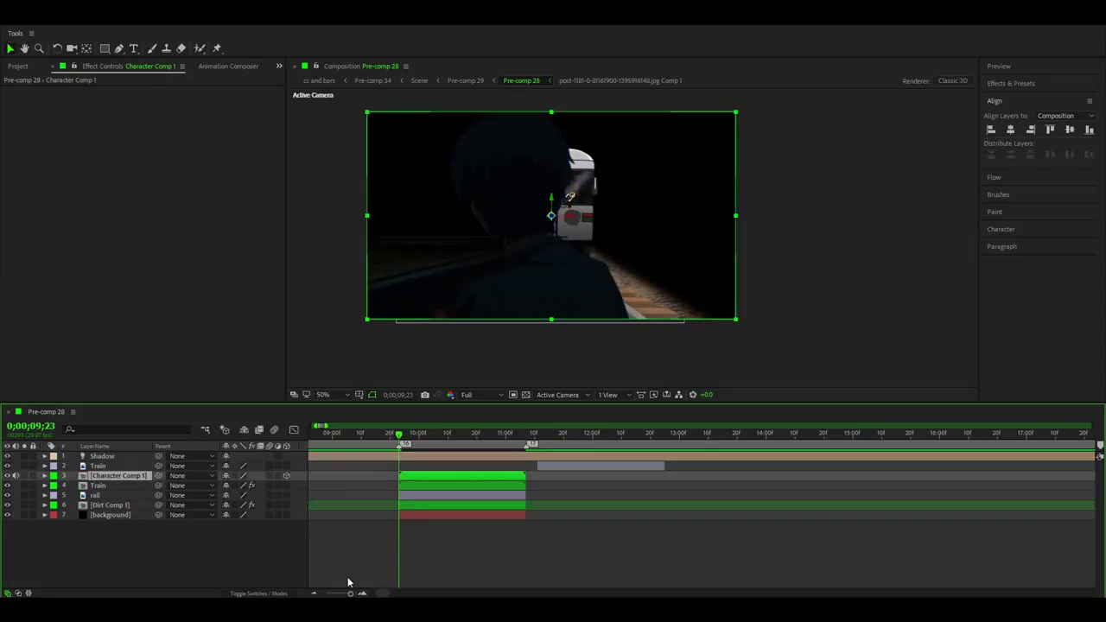
- Place the Shadow light directly above Character Comp 1 and trim it to the span between markers 16 and 17
drag(119, 458, 120, 471)
key(ctrl+shift+d)
click(529, 442)
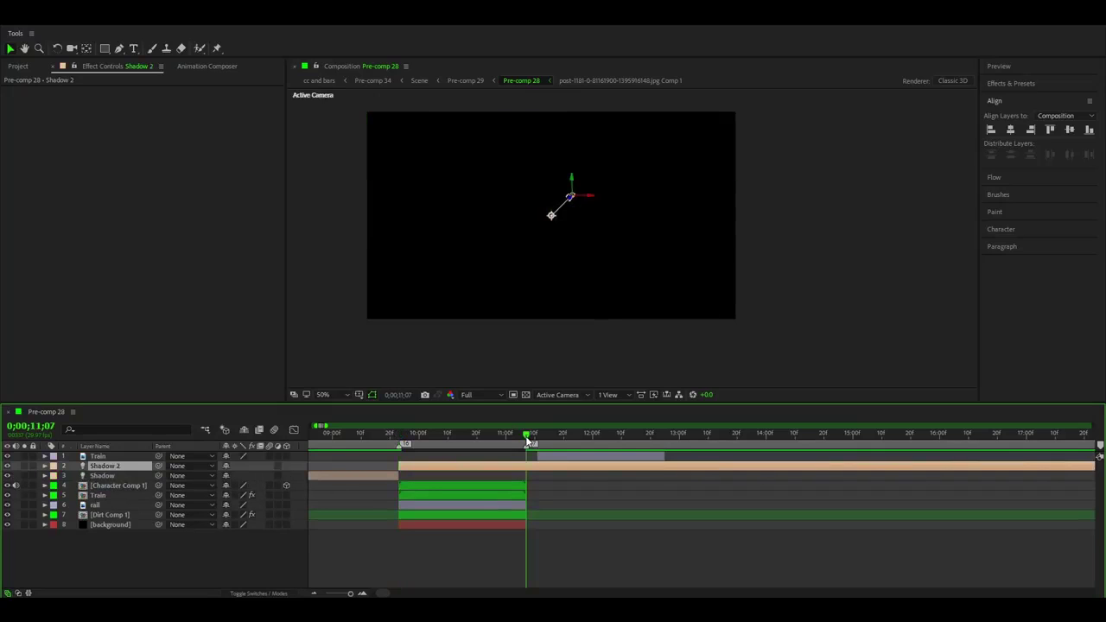
key(ctrl+shift+d)
key(Delete)
click(387, 476)
key(Delete)
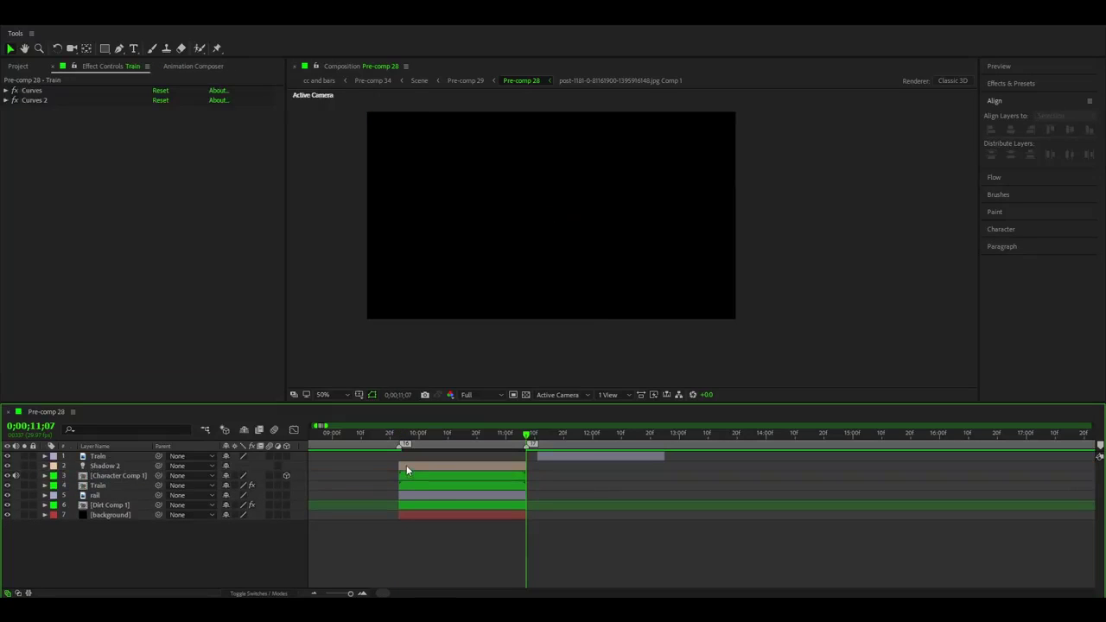
- Reposition the Shadow 2 light beyond the frame's lower-left corner, with its point of interest on the character's upper back
click(406, 466)
key(i)
drag(552, 216, 492, 253)
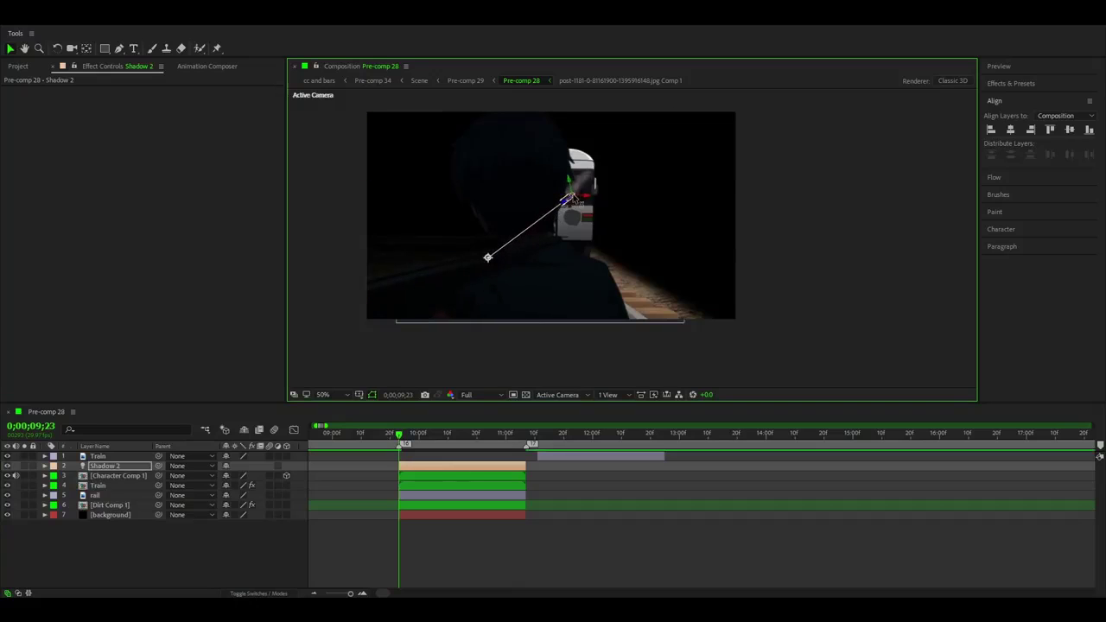
drag(567, 182, 242, 426)
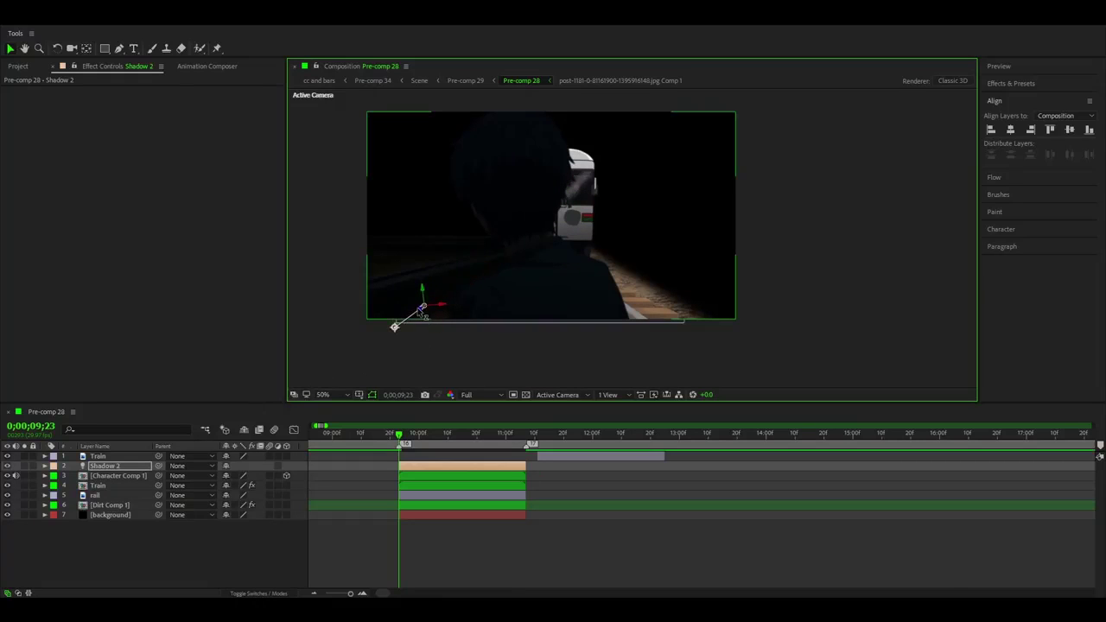
drag(419, 309, 257, 426)
scroll(433, 318, down, 3)
scroll(566, 292, up, 1)
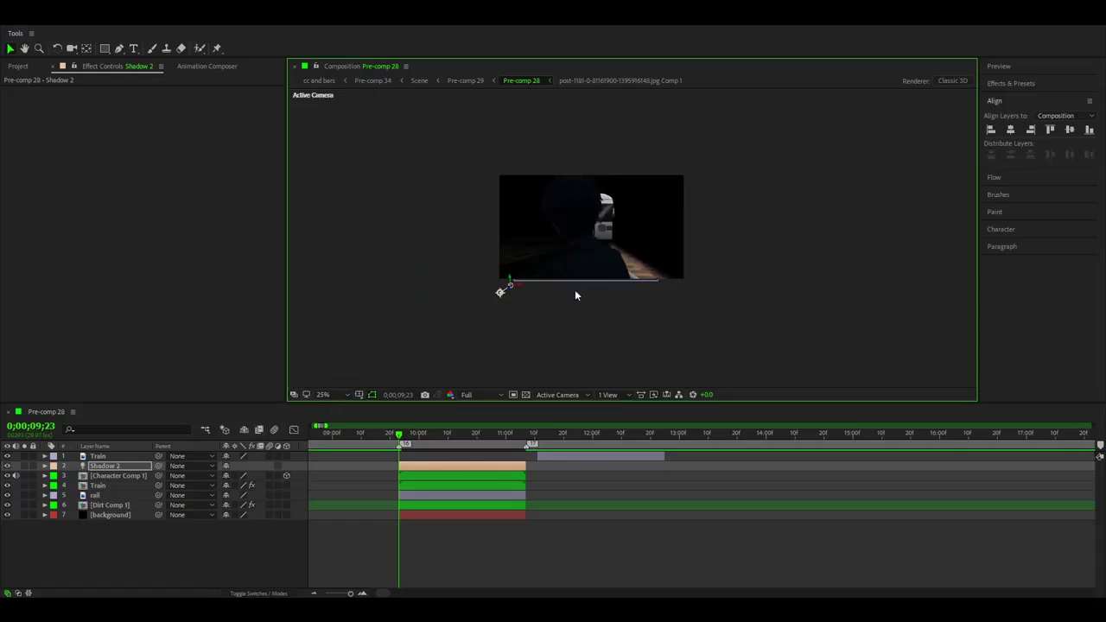
drag(507, 294, 536, 266)
scroll(519, 269, up, 2)
drag(448, 277, 531, 283)
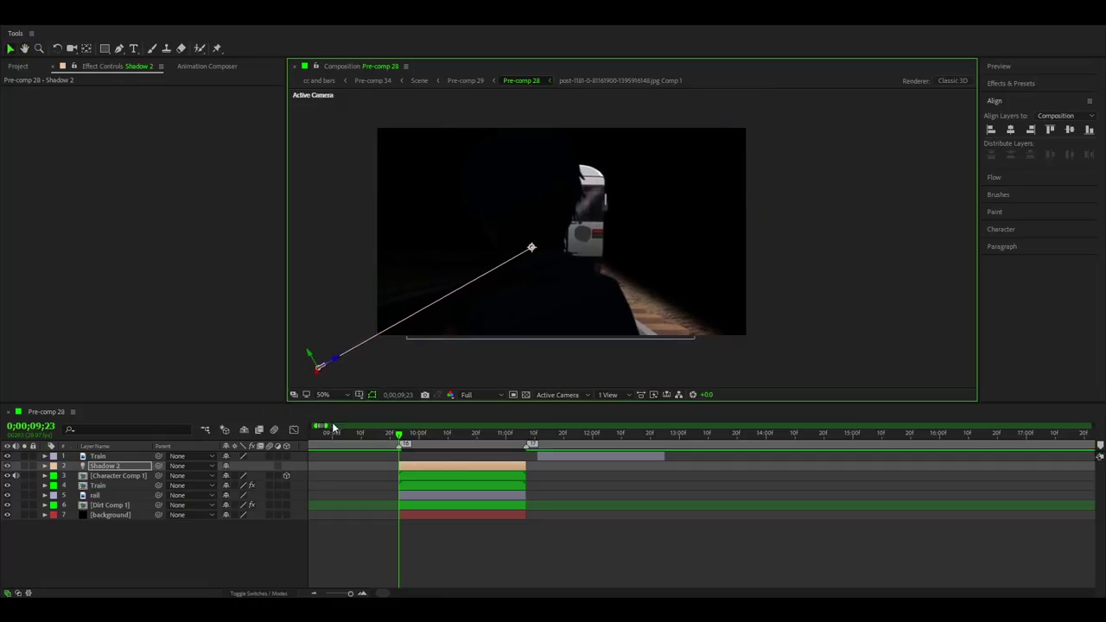
- Raise the Shadow 2 light's intensity until the character is dimly lit, and compare the shot with the light off and on
click(45, 466)
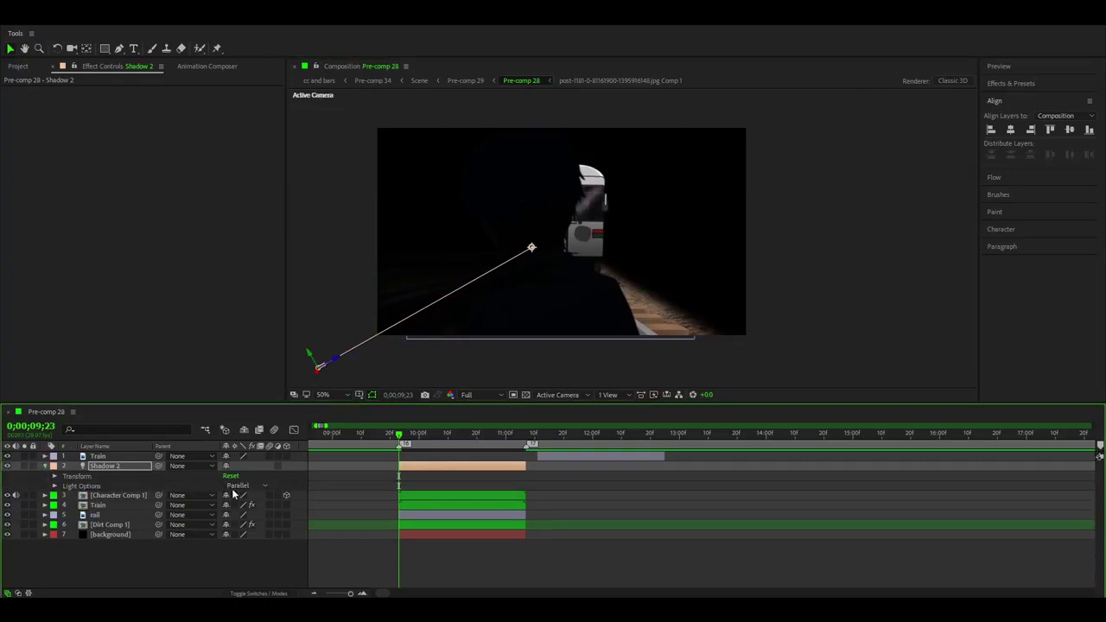
click(55, 477)
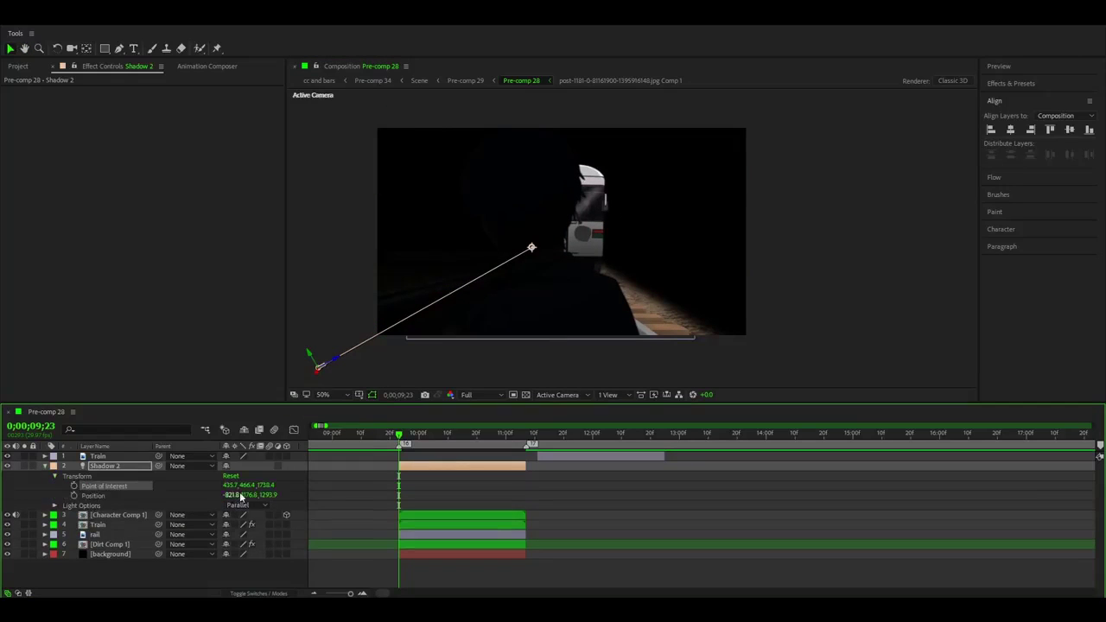
click(59, 475)
click(55, 506)
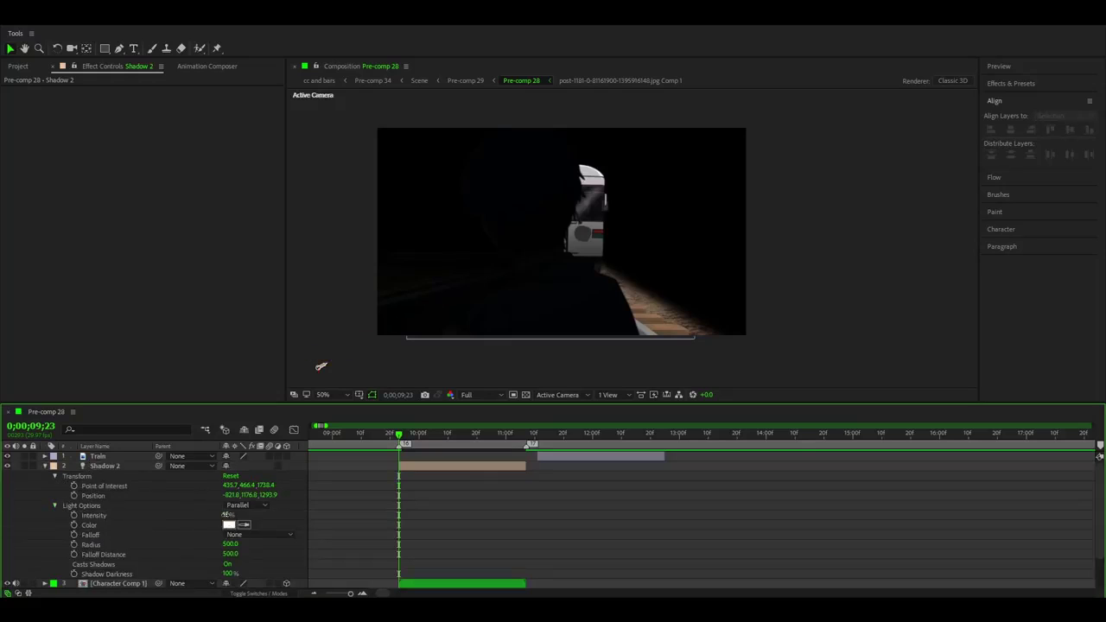
drag(226, 514, 294, 500)
click(227, 514)
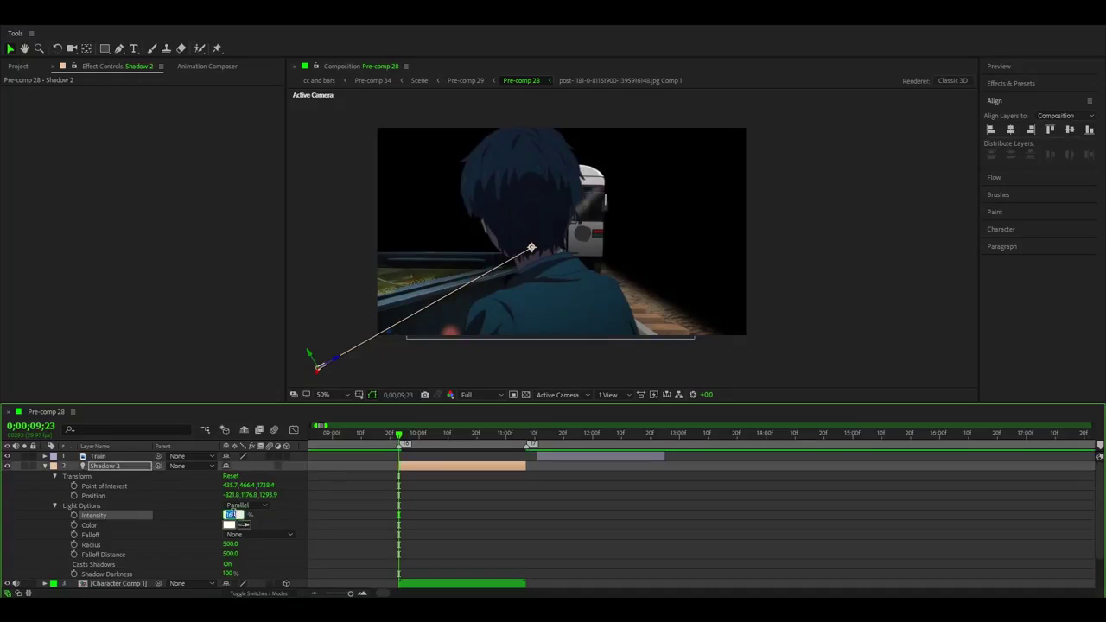
key(Return)
key(u)
click(8, 466)
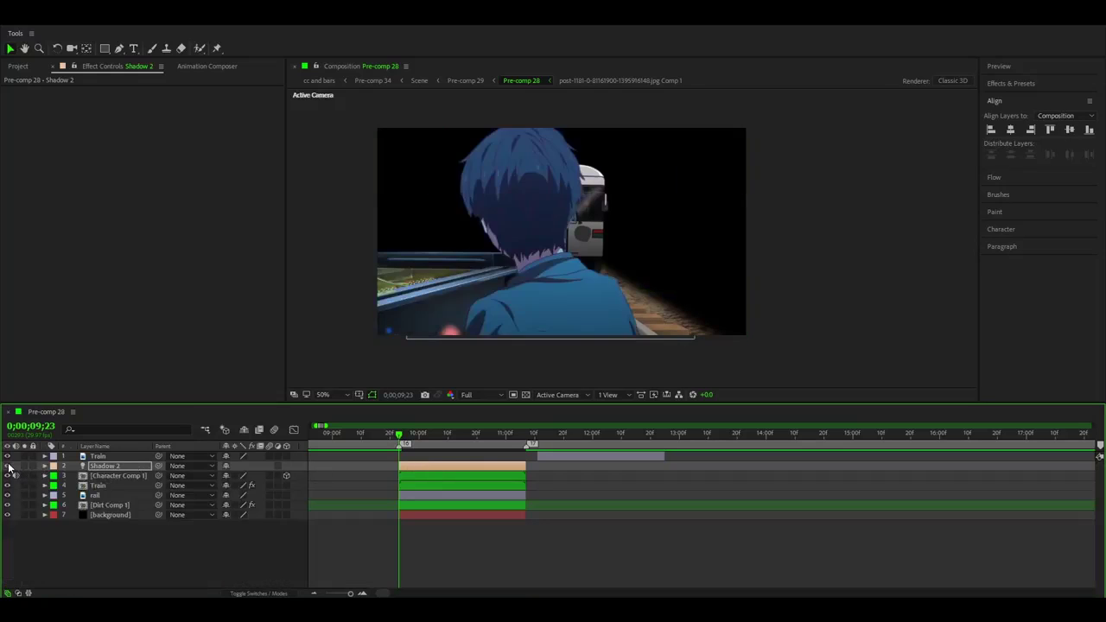
click(402, 539)
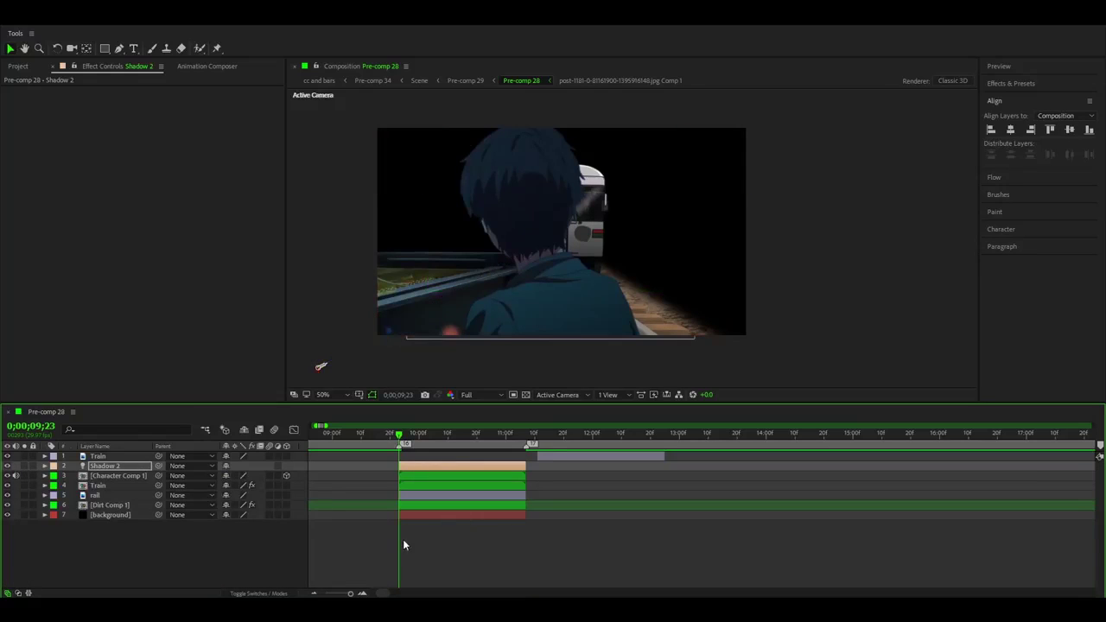
- Create a black 1280 x 720 solid named "Optical flares for train" and place it between Character Comp 1 and the Train layer
right_click(219, 544)
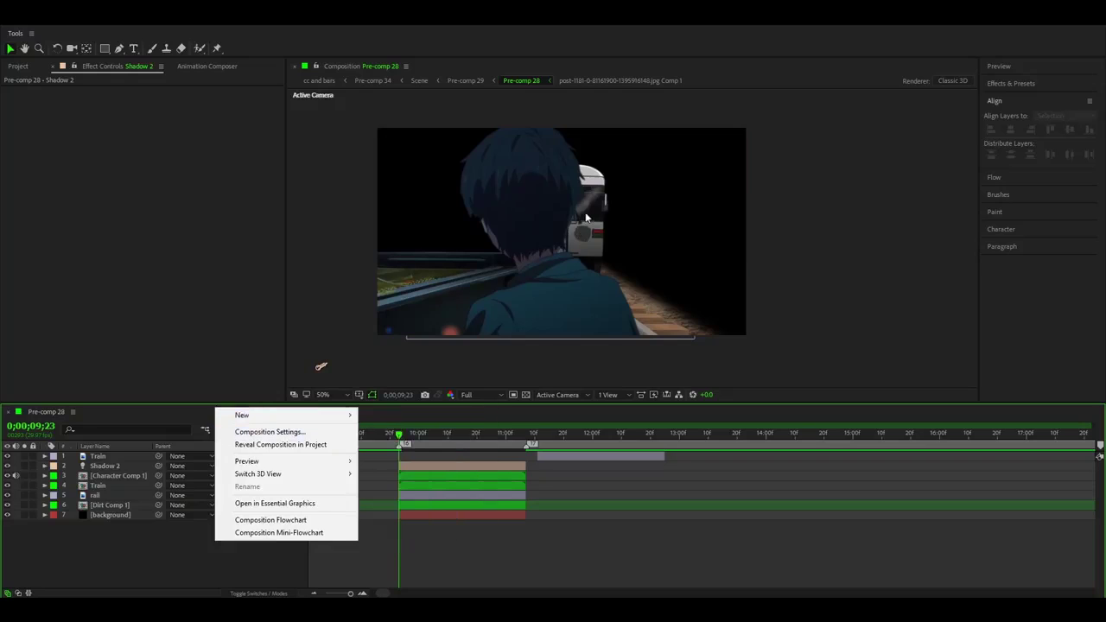
mouse_move(337, 416)
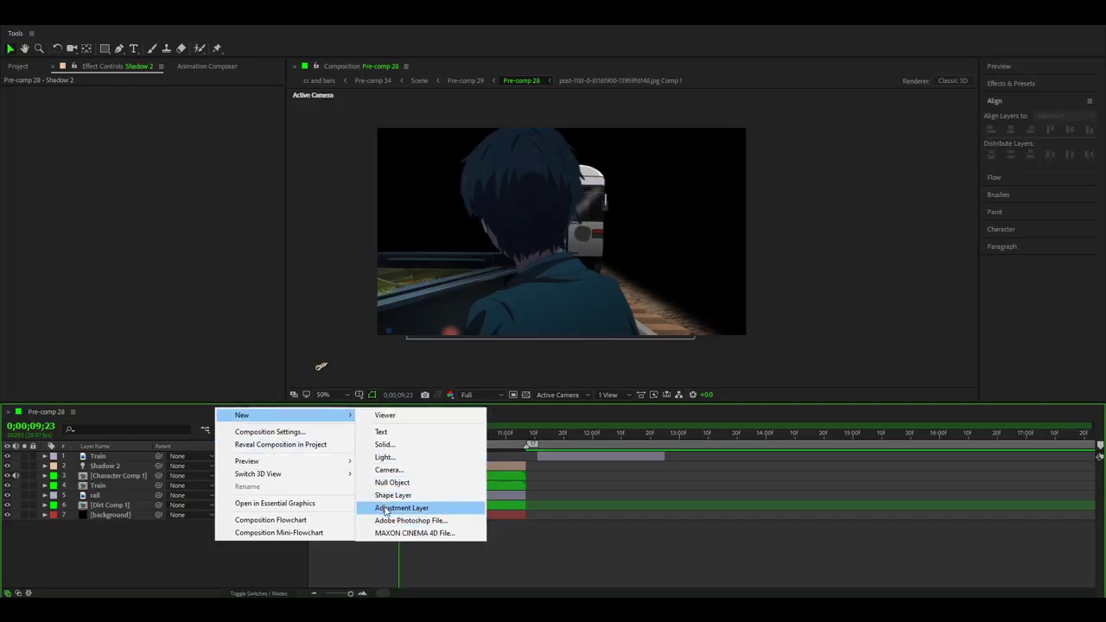
click(384, 445)
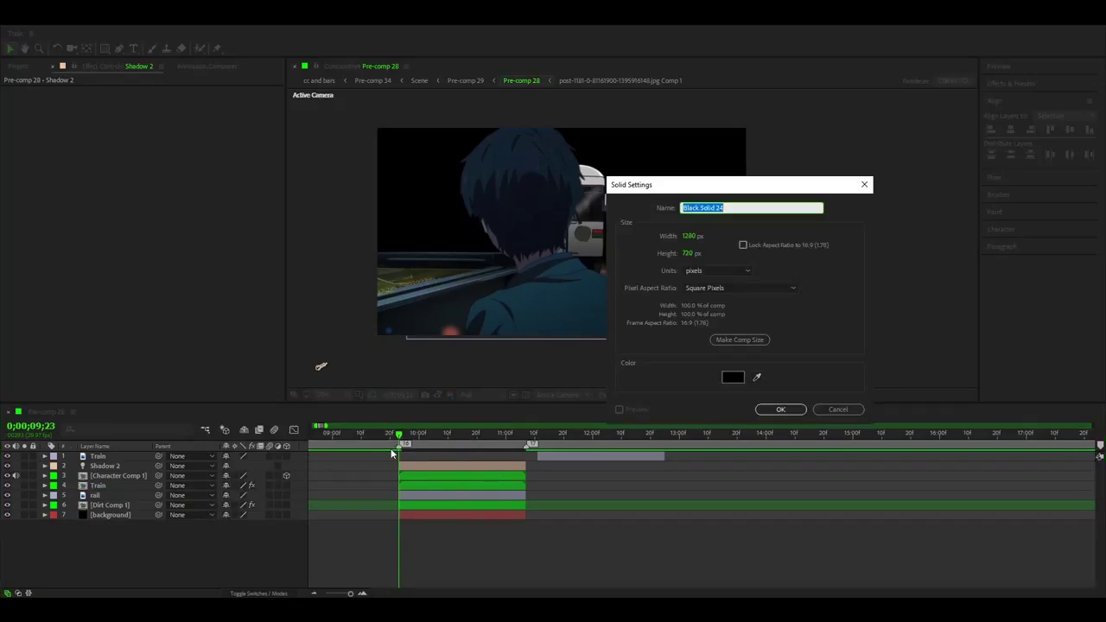
text(Optical flares fo)
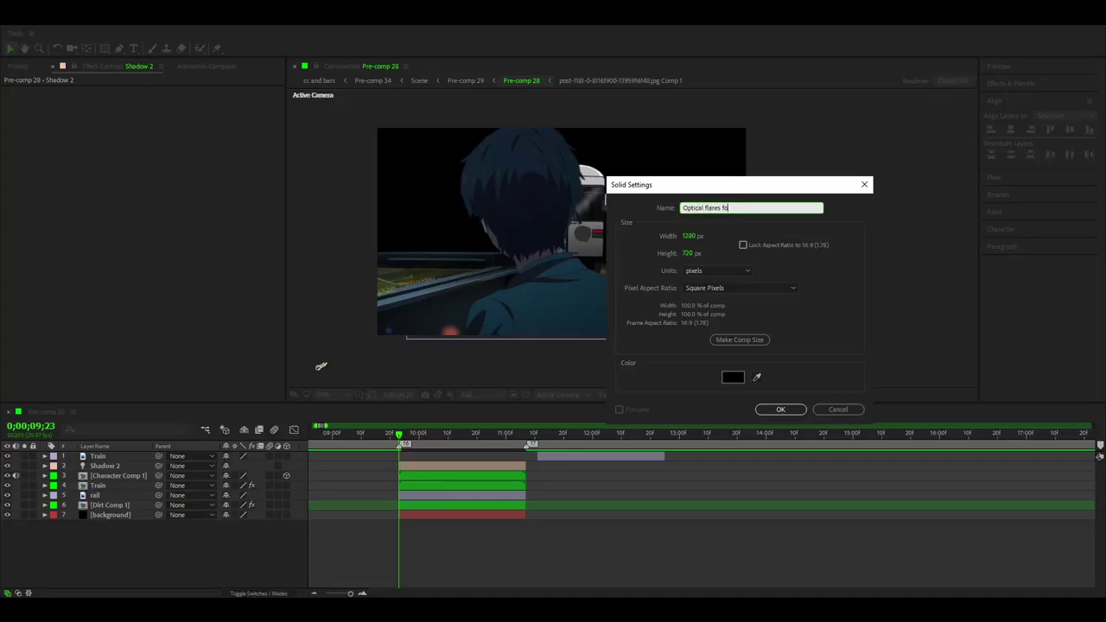
text(r train)
key(Return)
drag(96, 456, 113, 490)
- Trim the "Optical flares for train" solid to the span between markers 16 and 17, removing the excess pieces
key(ctrl+shift+d)
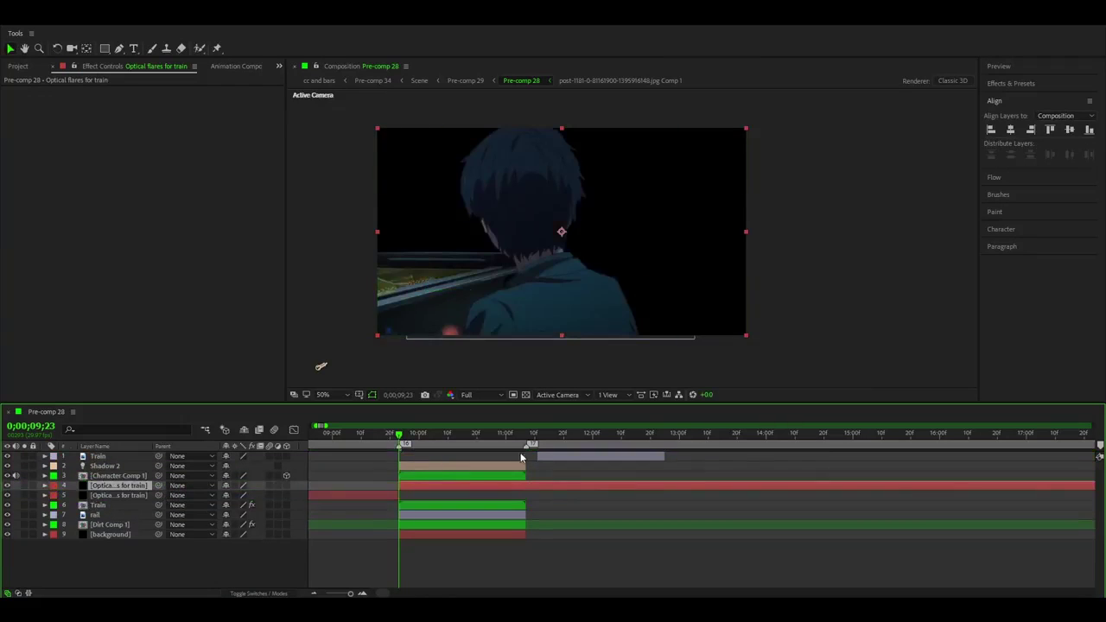
click(526, 443)
key(ctrl+shift+d)
key(Delete)
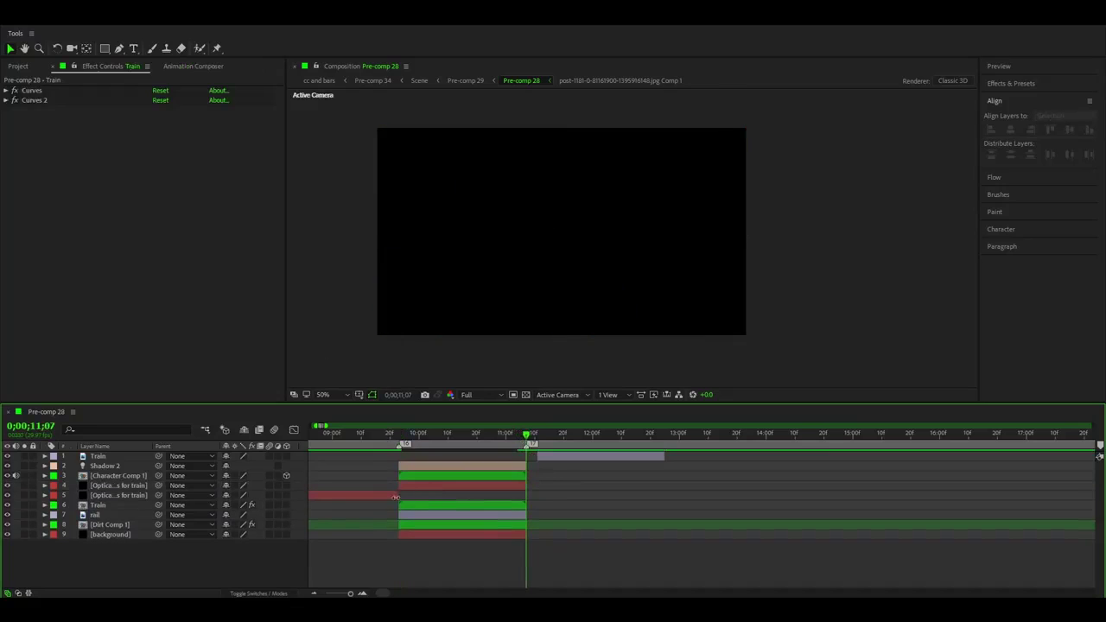
click(394, 496)
key(Delete)
- Apply the Optical Flares effect to the "Optical flares for train" solid, with the playhead at its first frame
click(404, 488)
key(i)
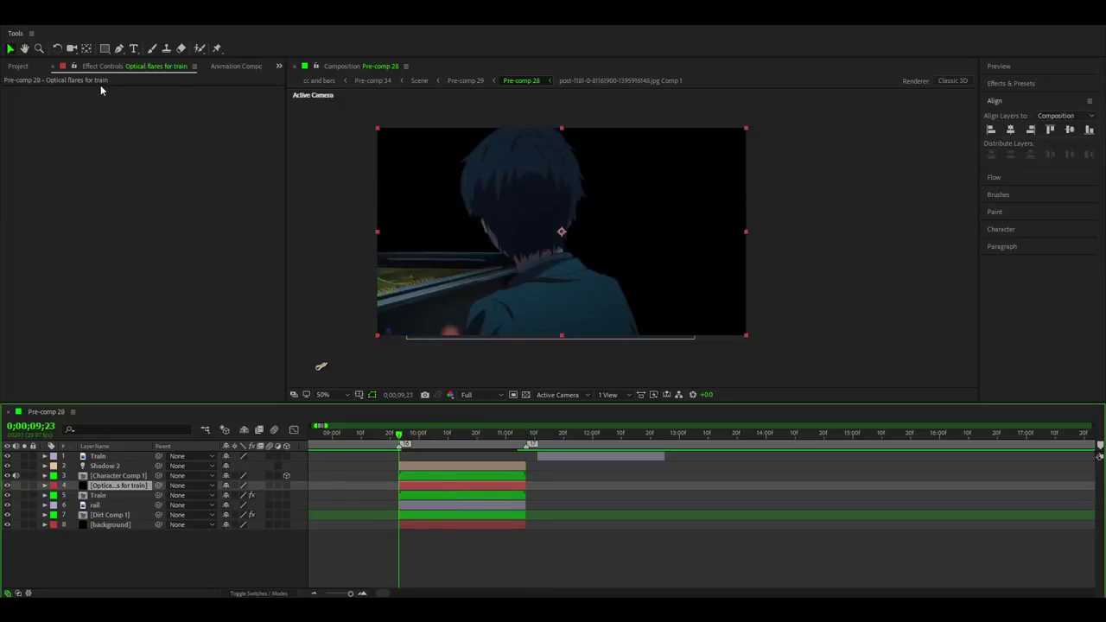
key(ctrl+space)
text(OP)
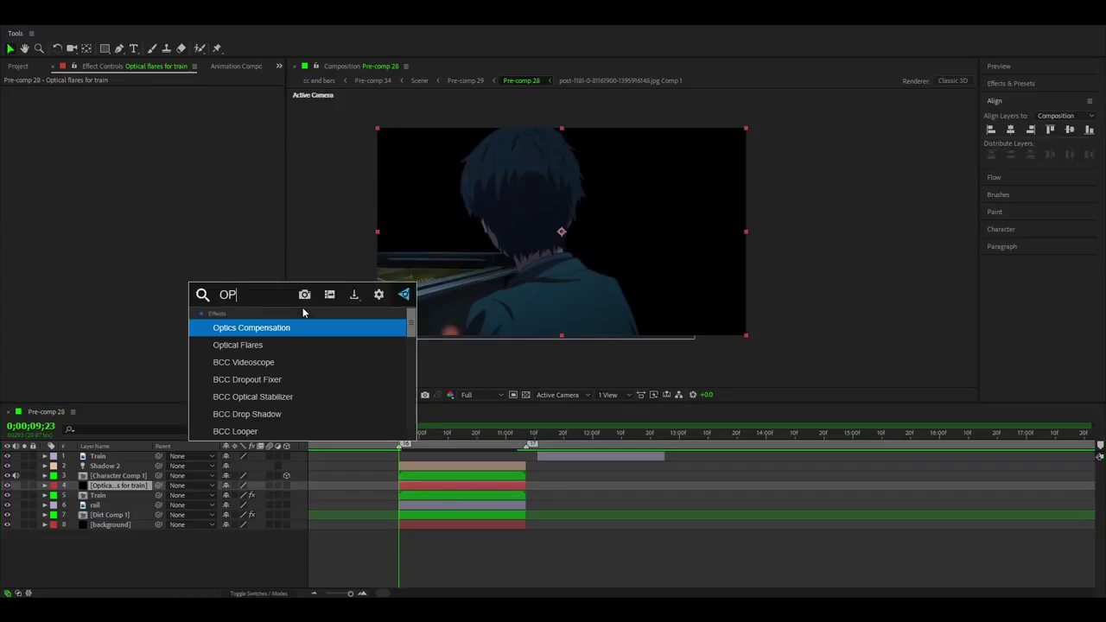
key(Down)
key(Return)
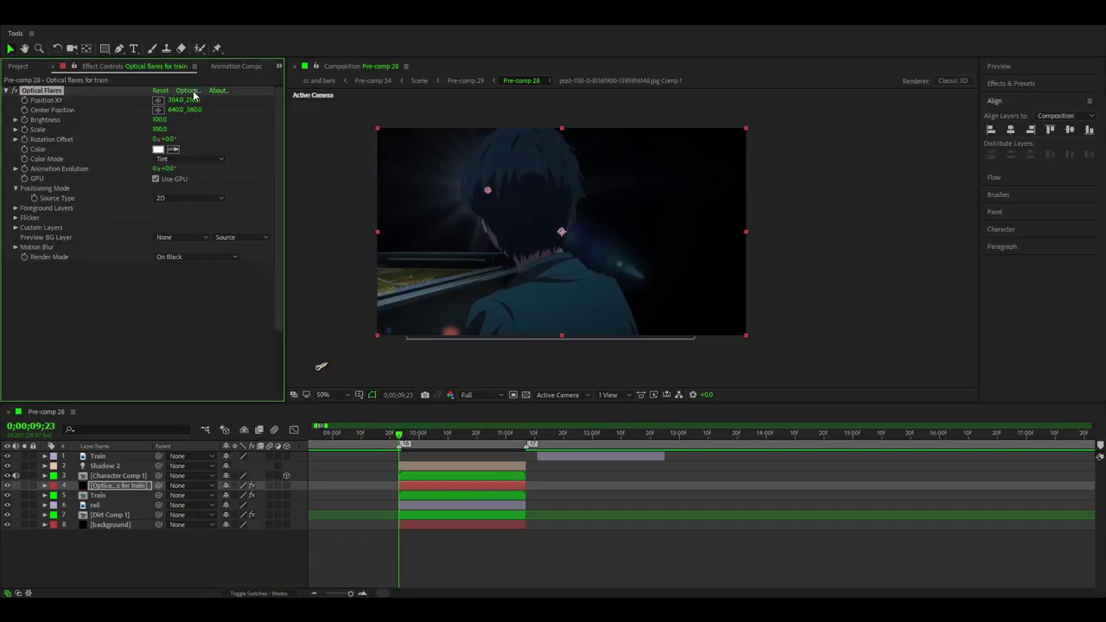
- Load the Evening Sun preset from the Light collection into the Optical Flares effect
click(188, 90)
click(743, 400)
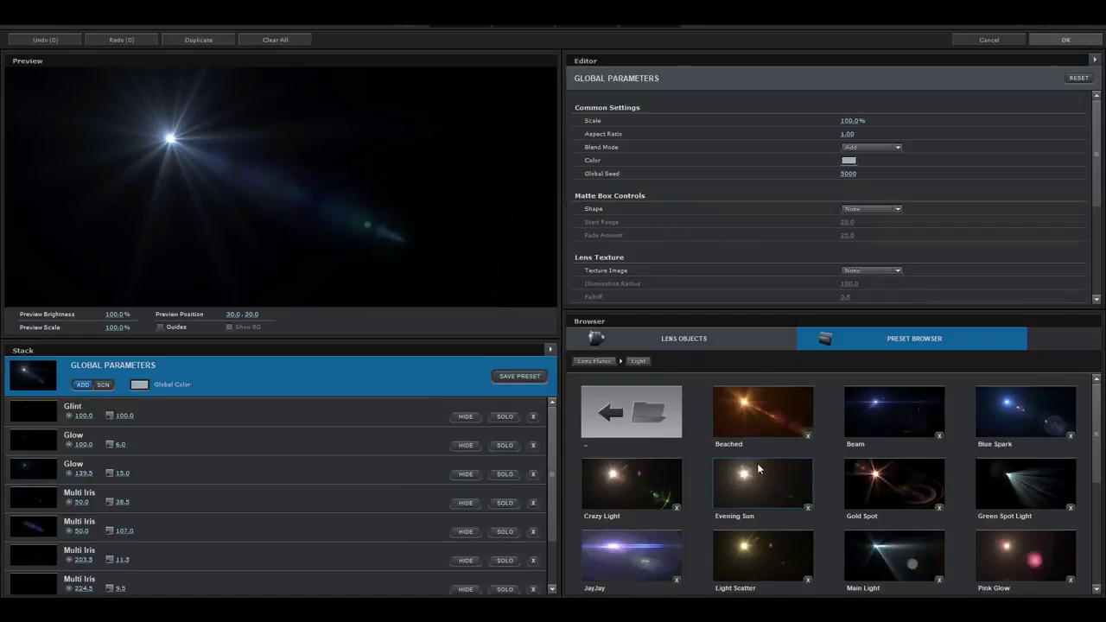
scroll(745, 449, down, 5)
scroll(745, 480, up, 5)
click(746, 492)
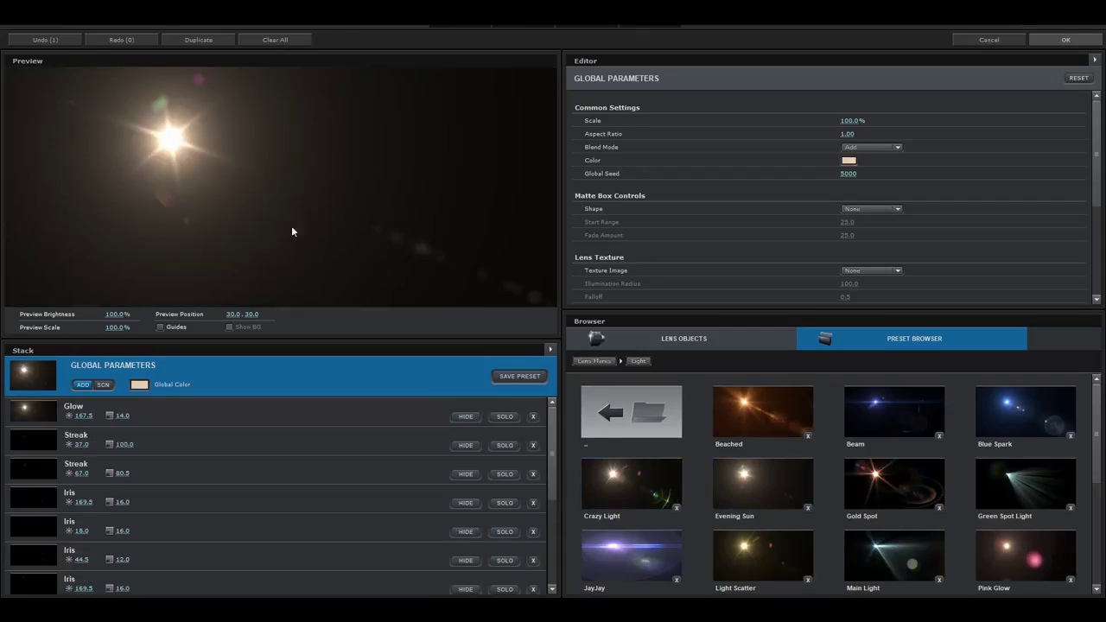
click(1045, 40)
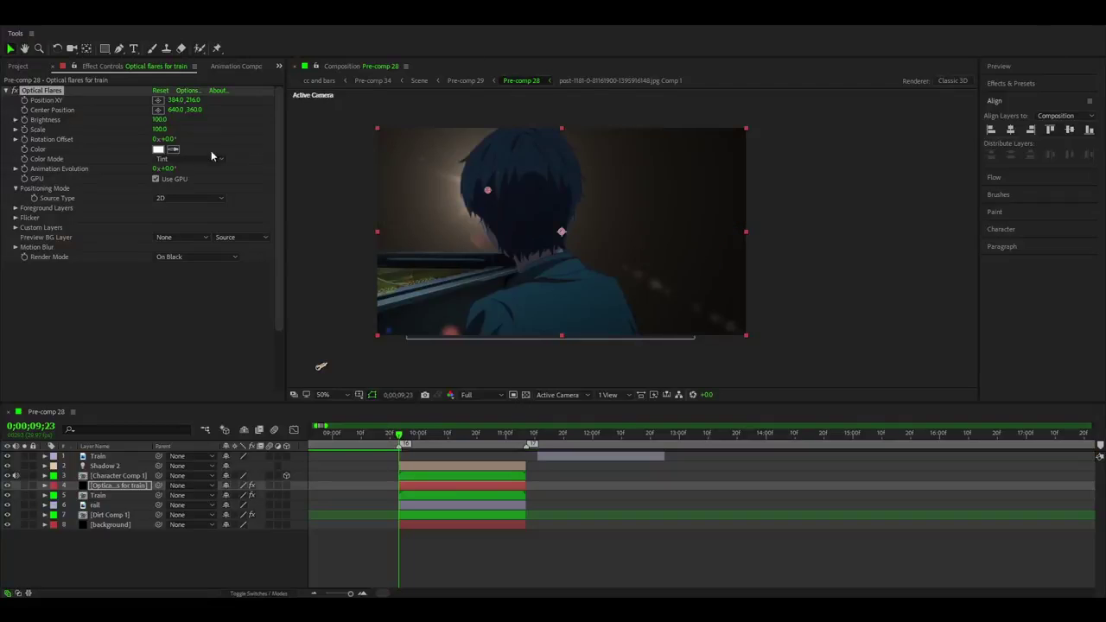
- Tint the train flare a very pale yellow with a hue of about 58°
click(158, 150)
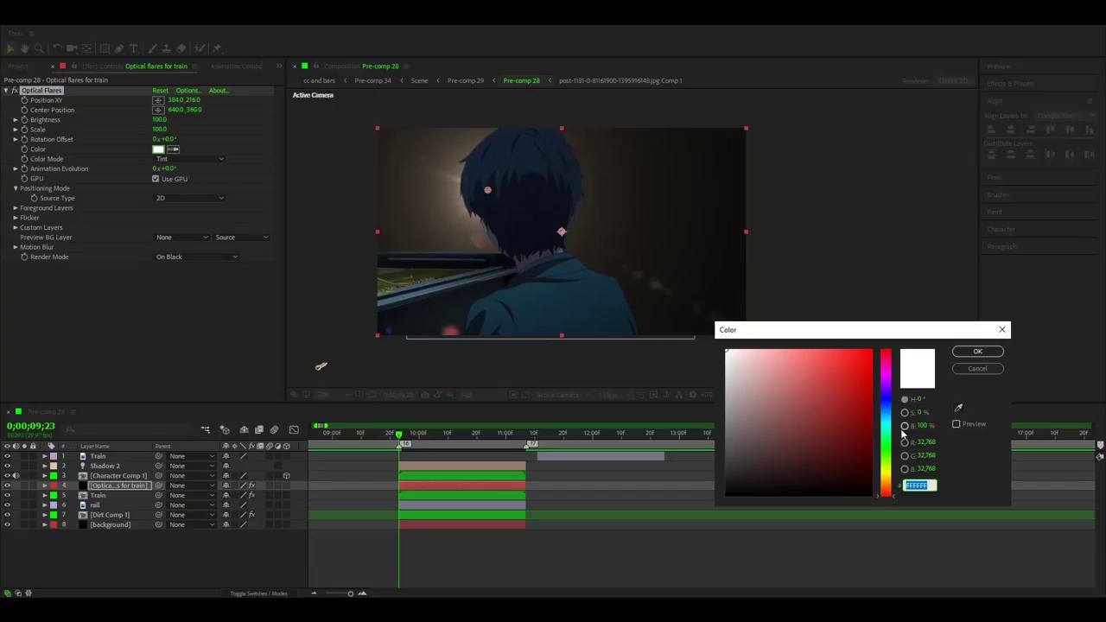
drag(888, 457, 884, 476)
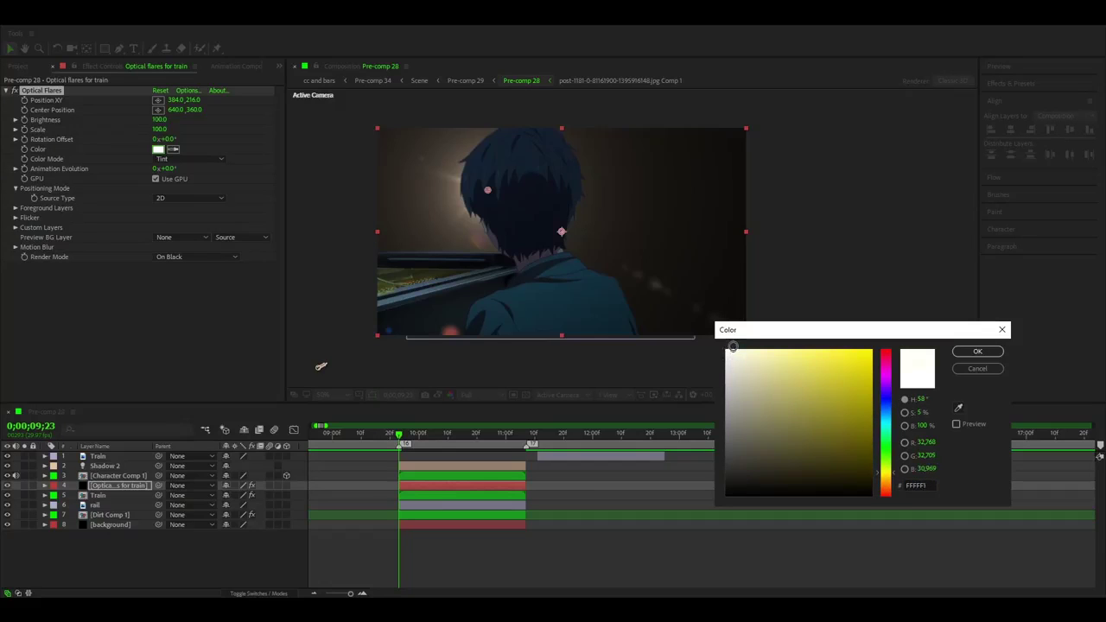
drag(733, 347, 734, 348)
click(966, 350)
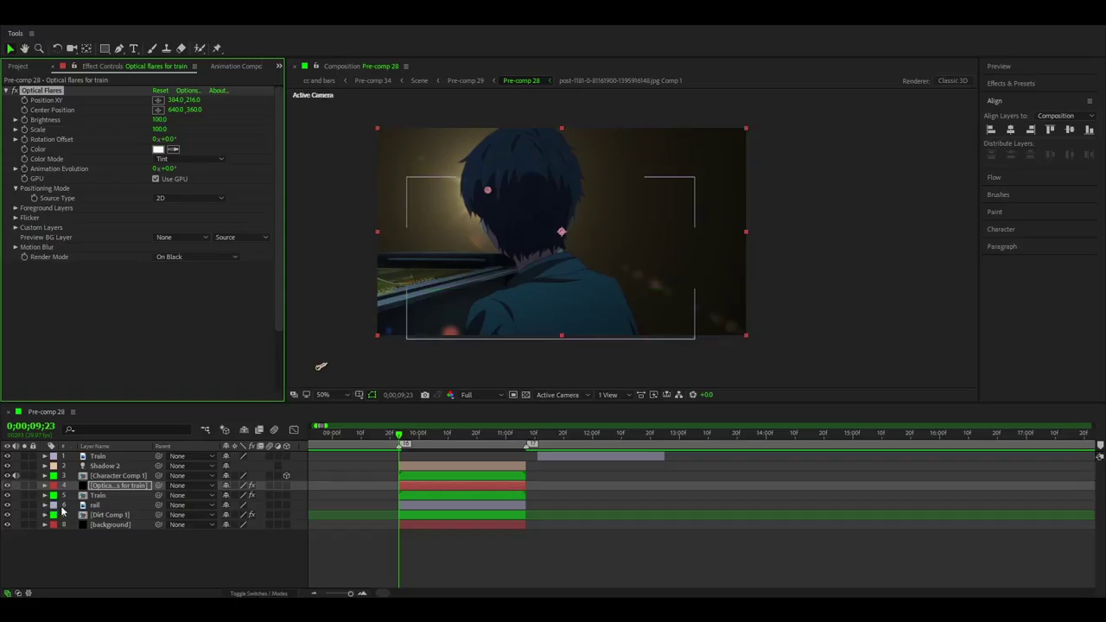
- Set the "Optical flares for train" layer's blending mode to Screen
right_click(406, 490)
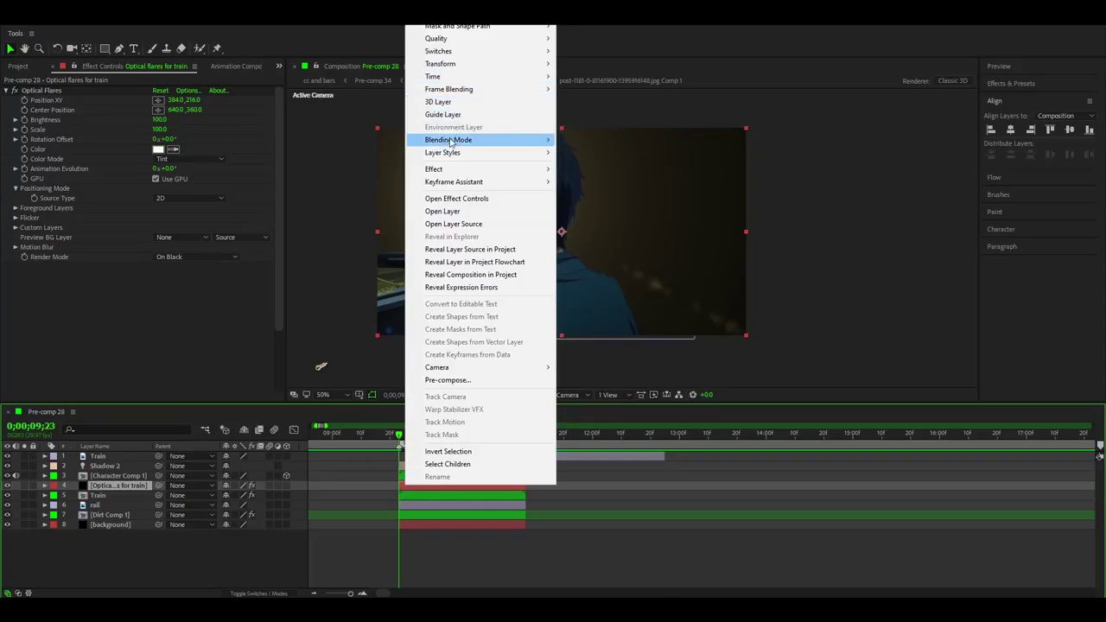
mouse_move(450, 143)
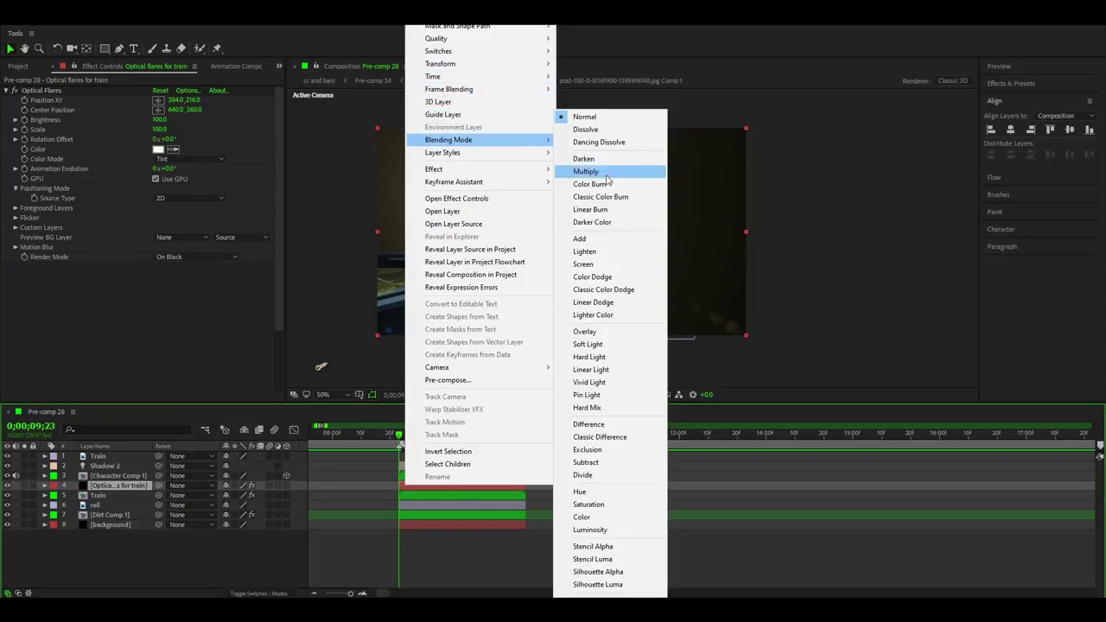
click(588, 265)
click(409, 490)
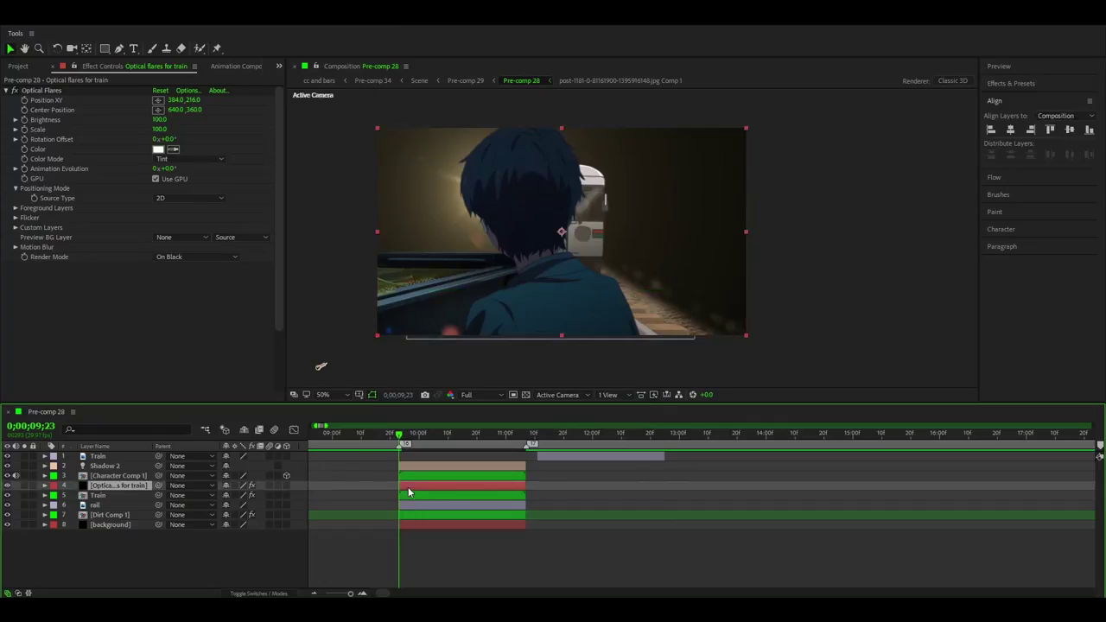
- Position the flare on the train's front beside the character's neck, at about 665, 340, and set its scale to 120
click(149, 90)
click(560, 214)
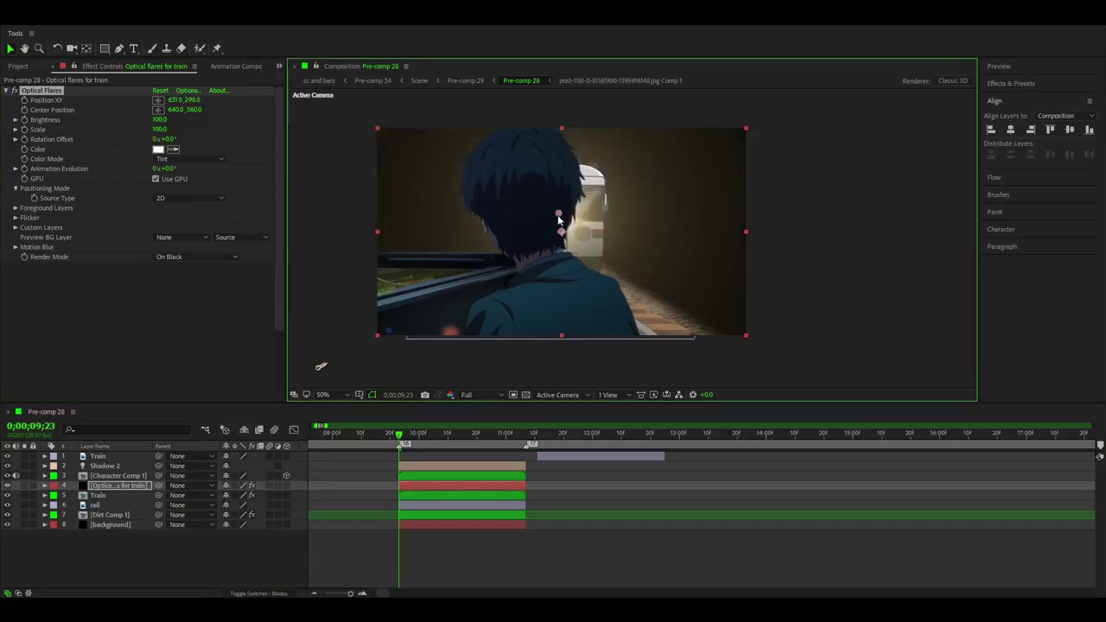
drag(559, 216, 573, 231)
click(165, 120)
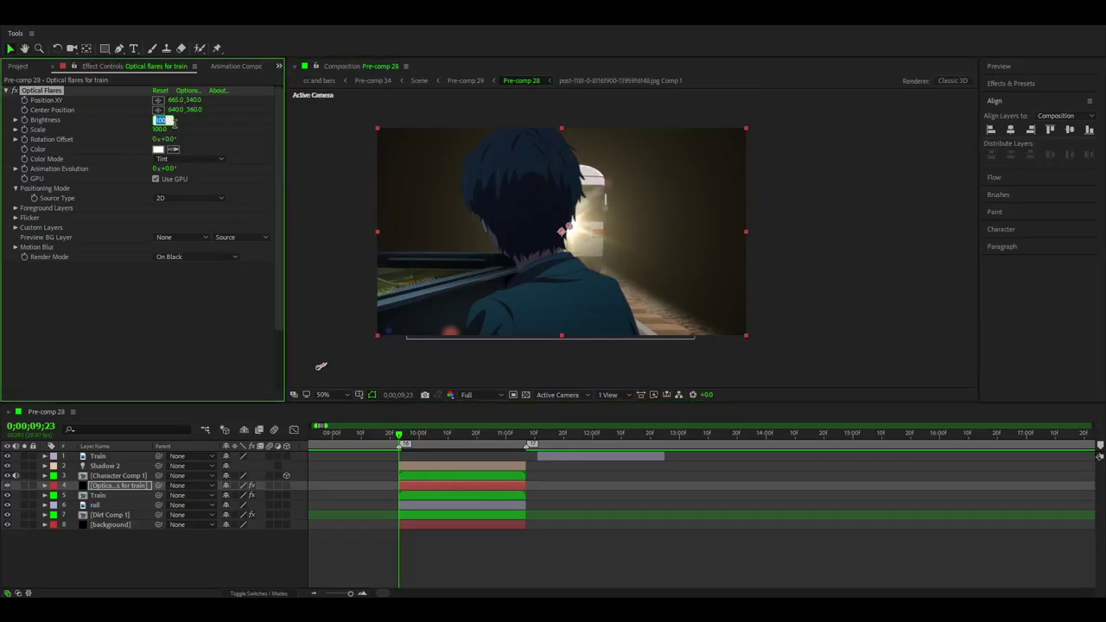
click(160, 129)
text(120)
key(Return)
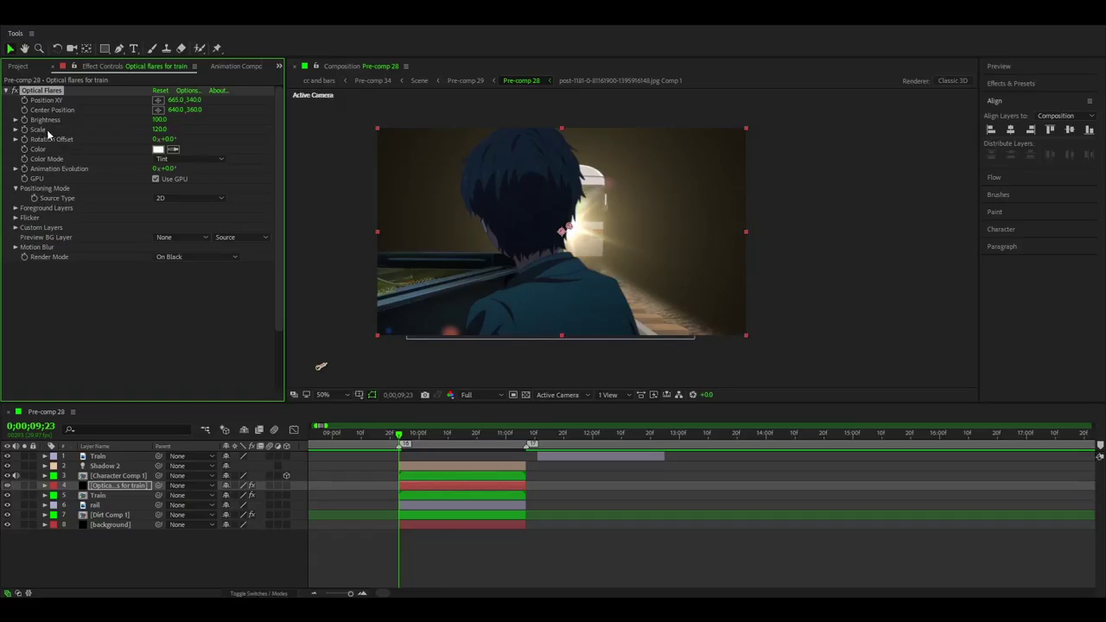
- Keyframe the flare's scale at marker 16 and raise it to 250 at marker 17
click(24, 130)
drag(454, 441, 500, 436)
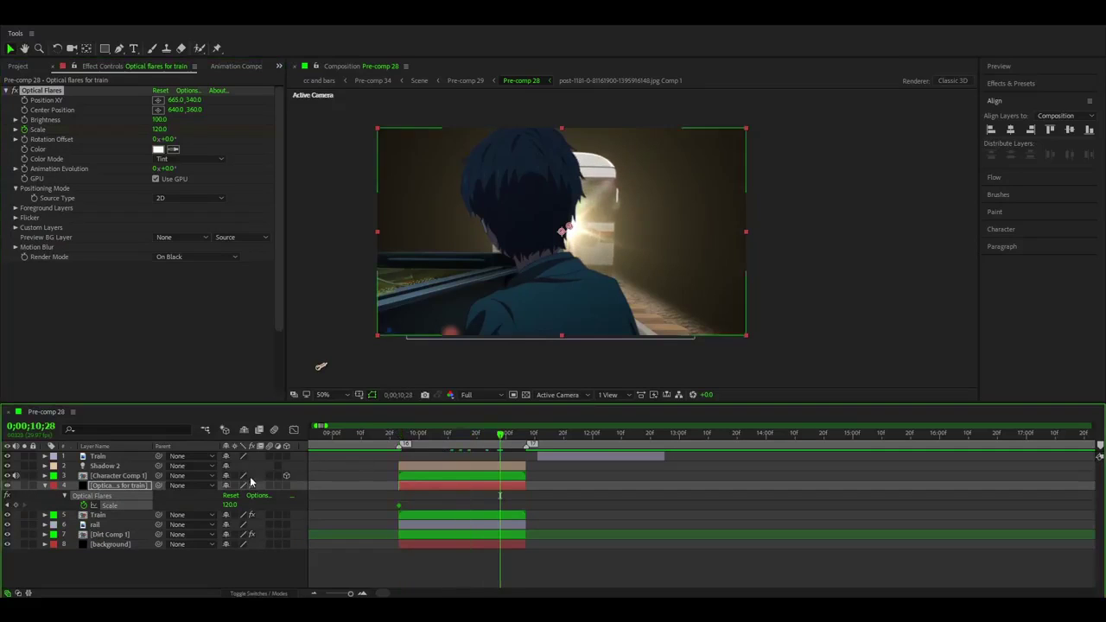
click(524, 441)
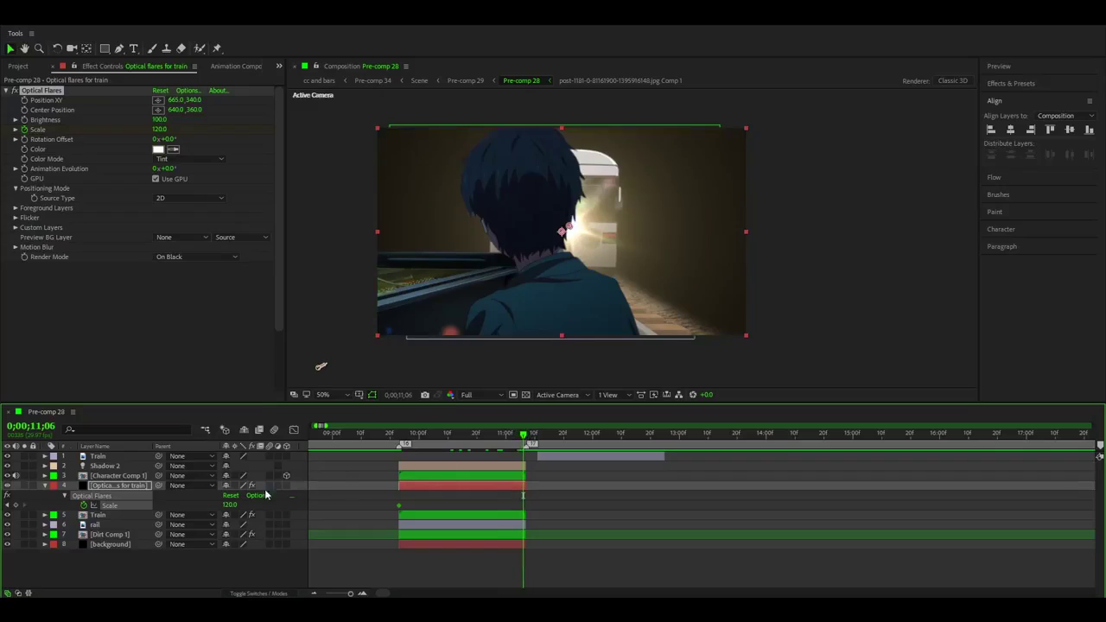
drag(231, 506, 237, 502)
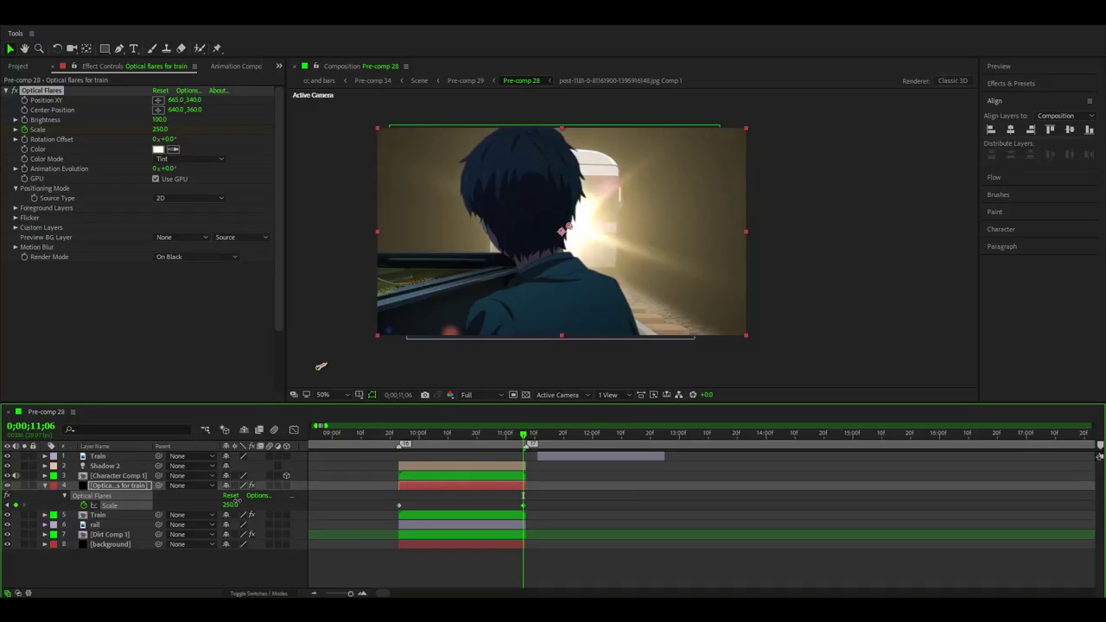
drag(524, 505, 526, 506)
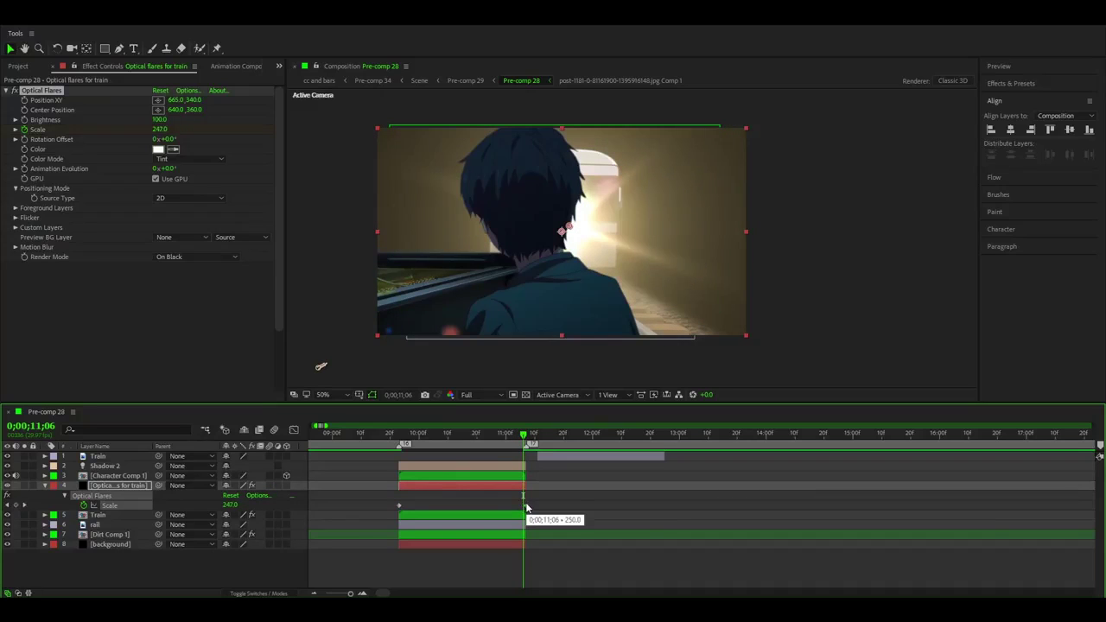
- Play back the flare's growth, shift its horizontal position to 642, and preview the result from marker 16
drag(420, 436, 398, 435)
key(space)
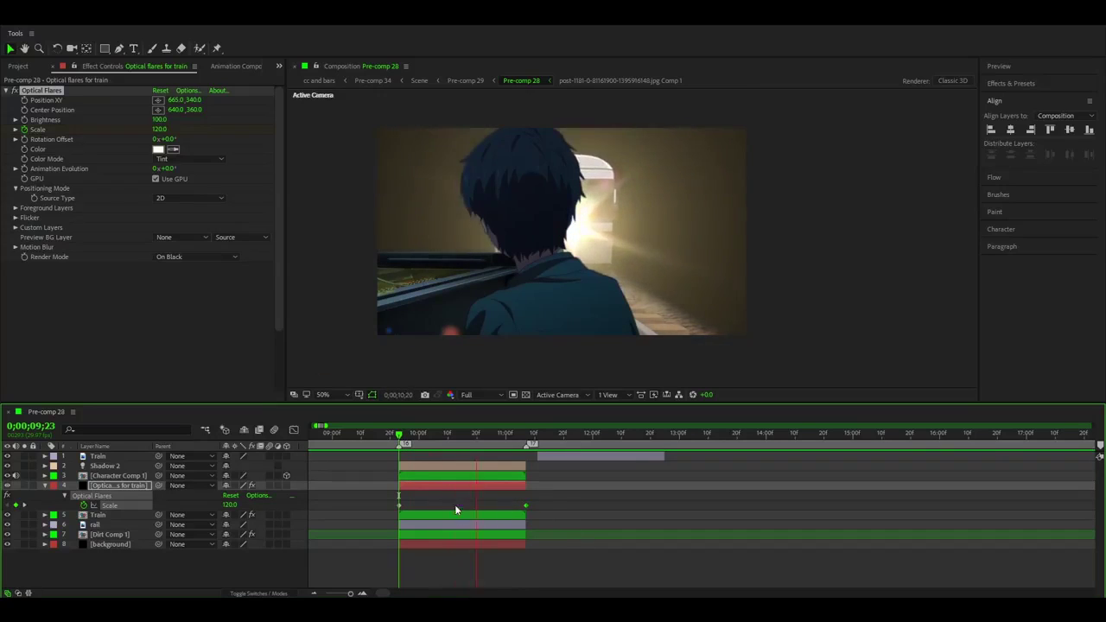
key(space)
mouse_move(175, 101)
mouse_down()
mouse_move(153, 108)
mouse_move(162, 105)
mouse_up()
key(u)
key(space)
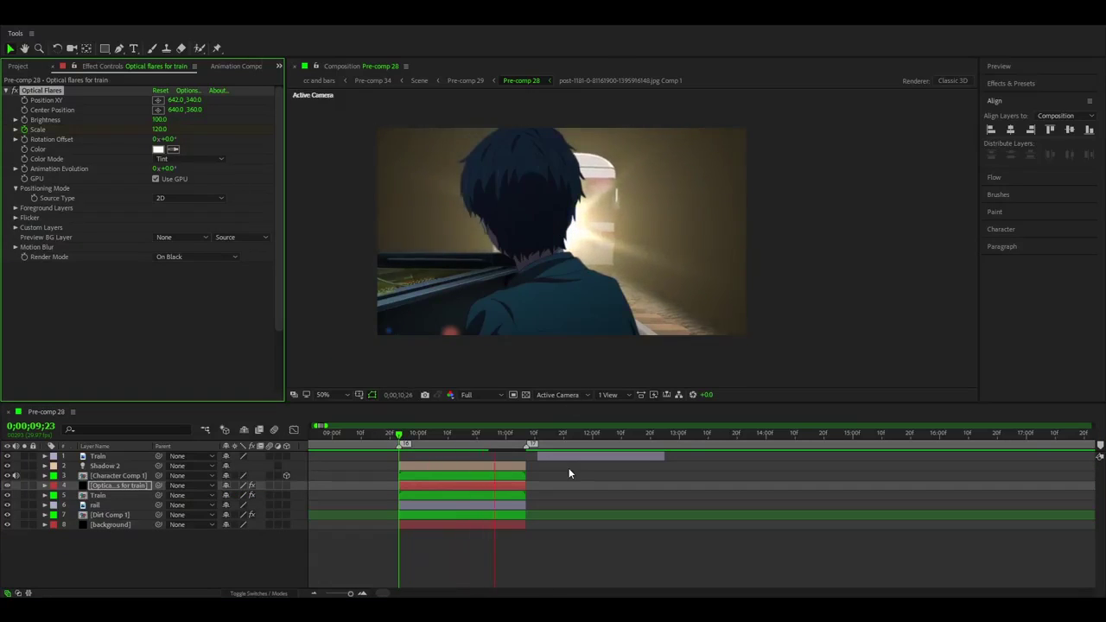
key(space)
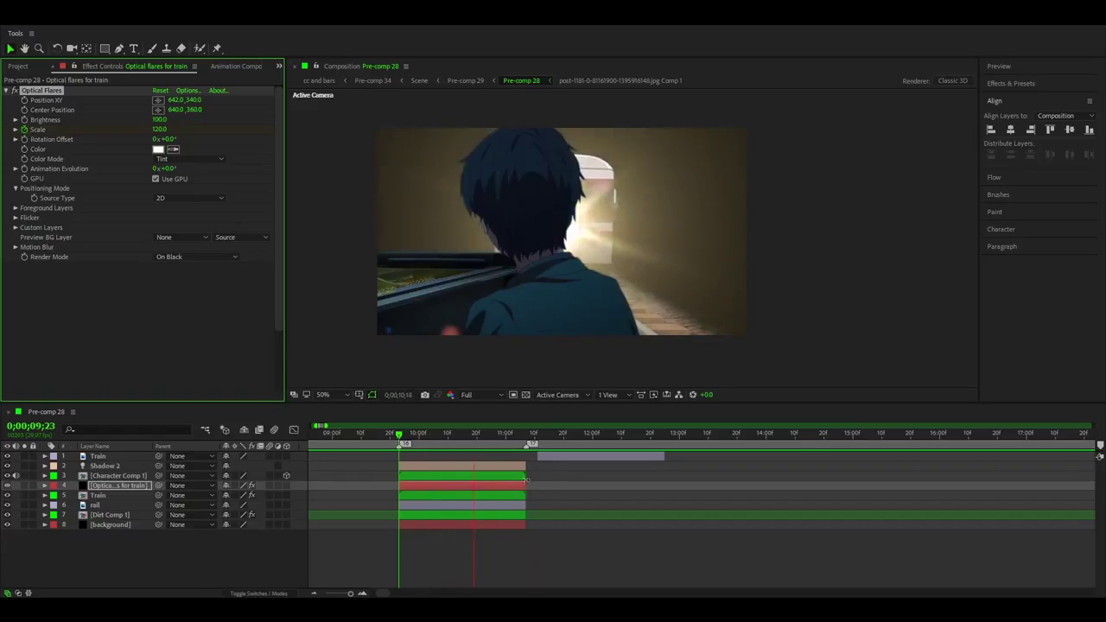
- Create a black 1280 x 720 solid named "Optical flares v2", spanning markers 16 to 17
click(206, 567)
right_click(205, 562)
mouse_move(260, 428)
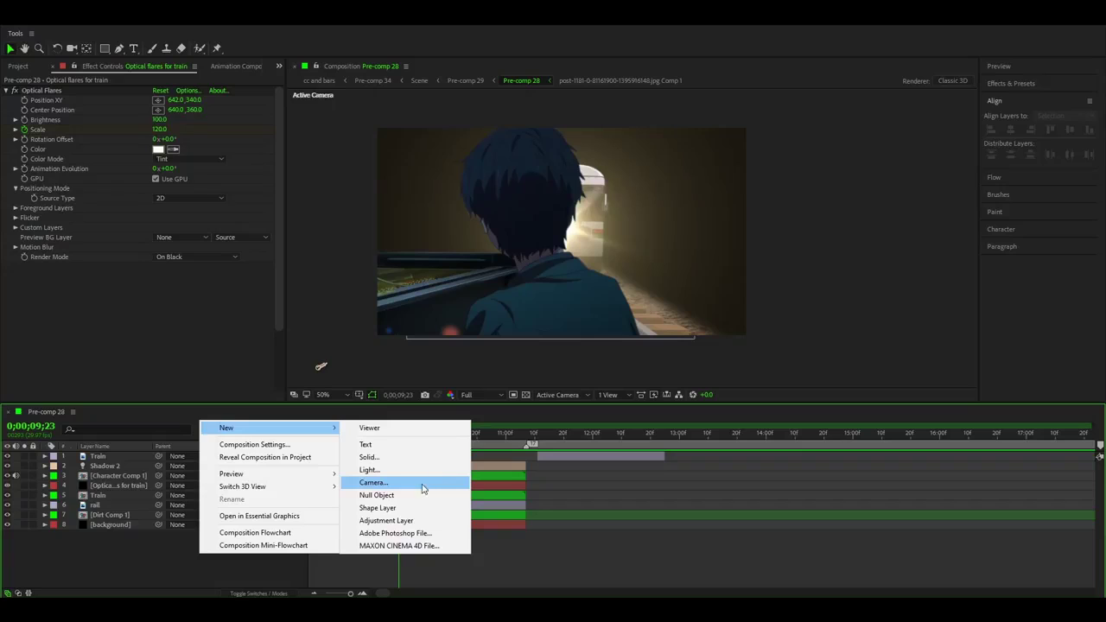
click(370, 457)
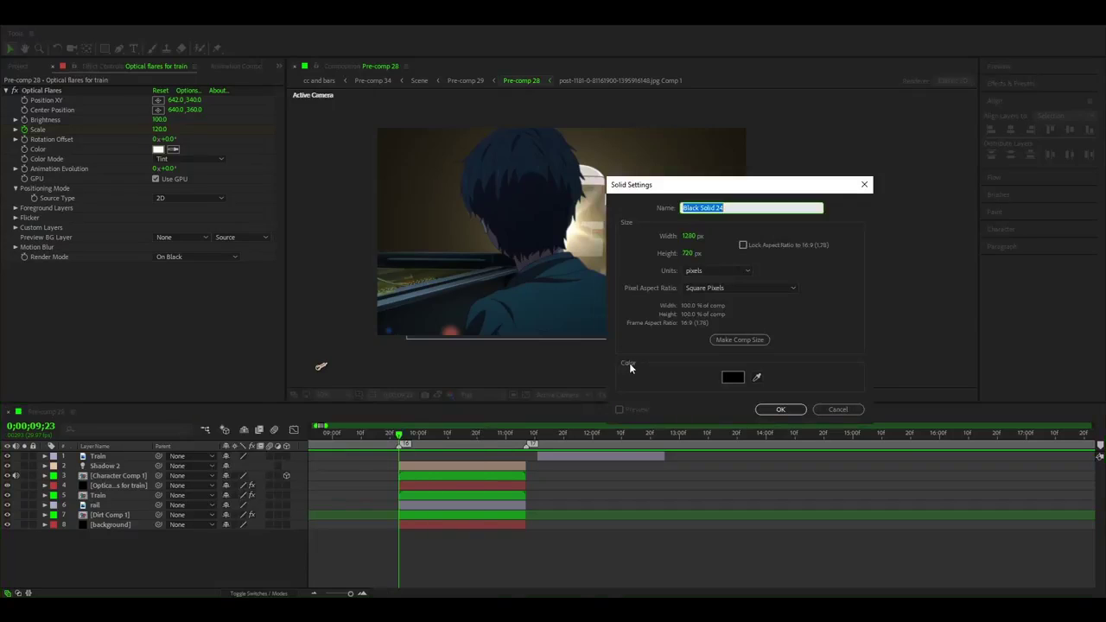
text(Optical flares v2)
key(Return)
- Copy the Optical Flares effect from the train flare layer to "Optical flares v2" and remove its scale keyframes
key(ctrl+space)
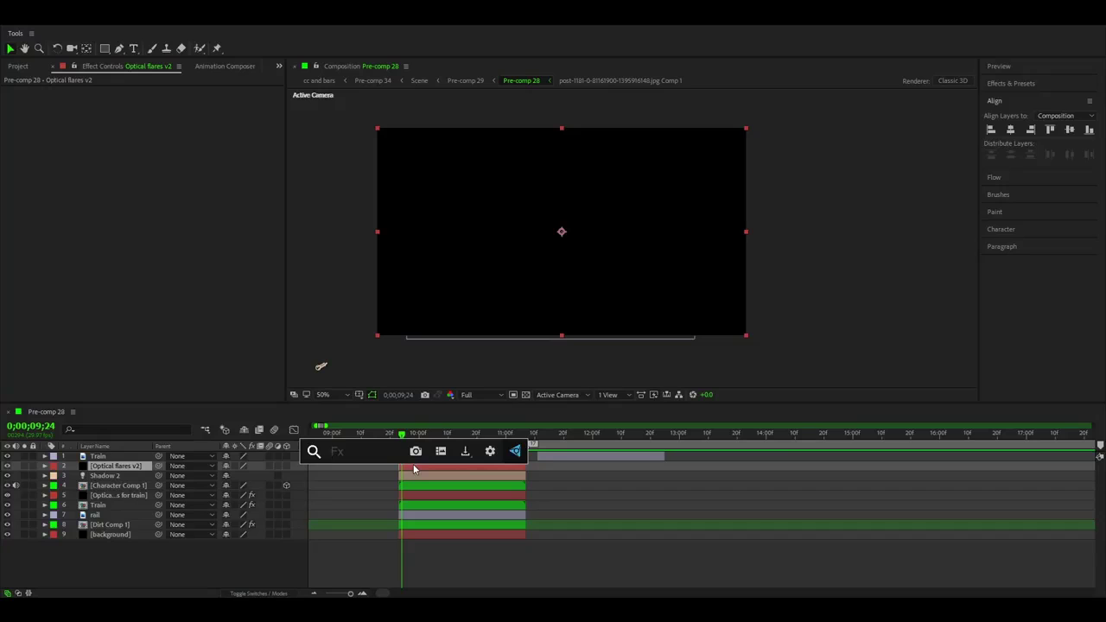
click(420, 497)
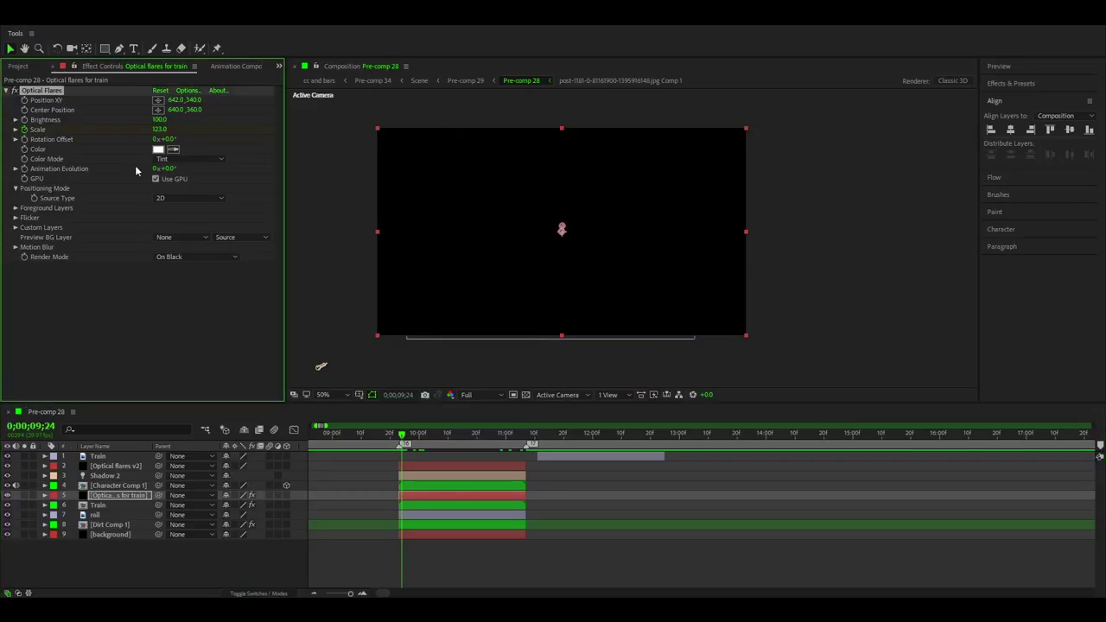
click(415, 465)
key(ctrl+v)
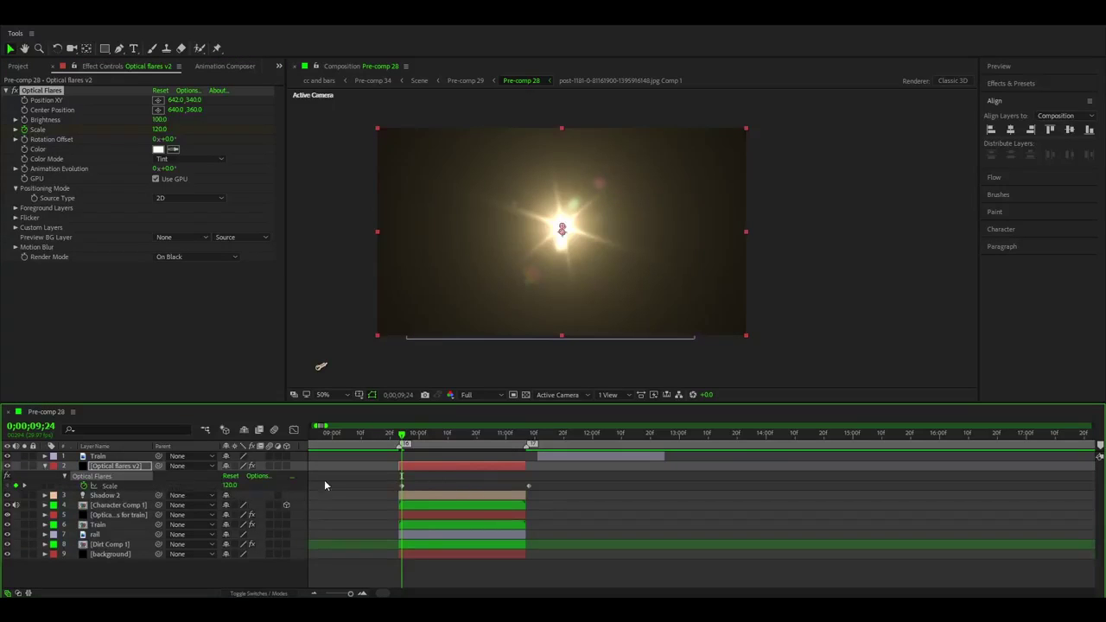
click(101, 487)
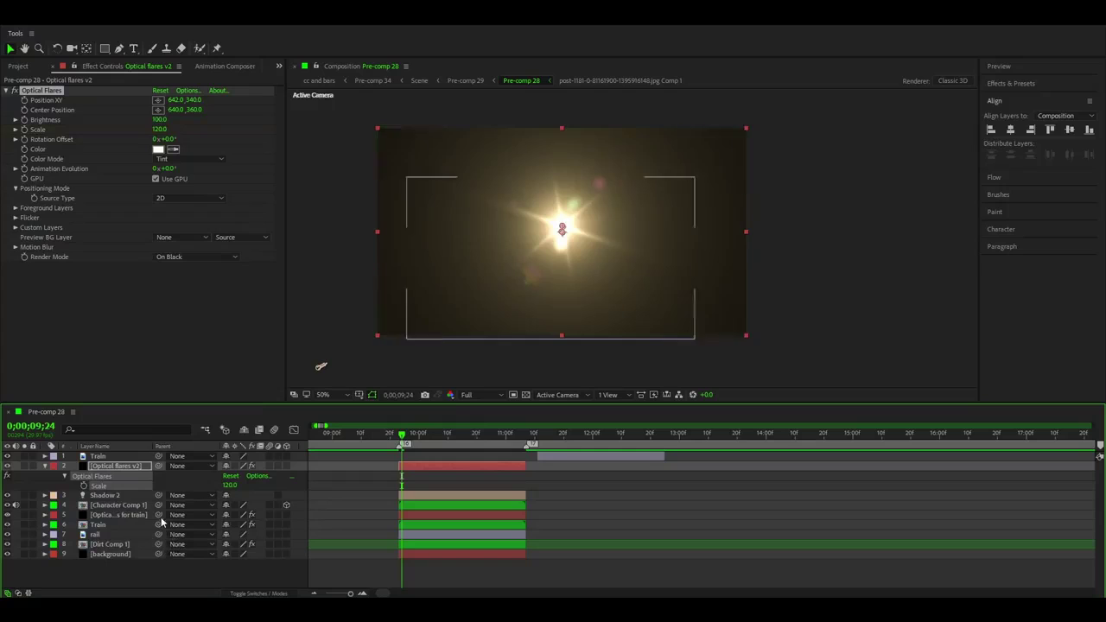
key(u)
- Set the "Optical flares v2" layer's blending mode to Screen
right_click(410, 467)
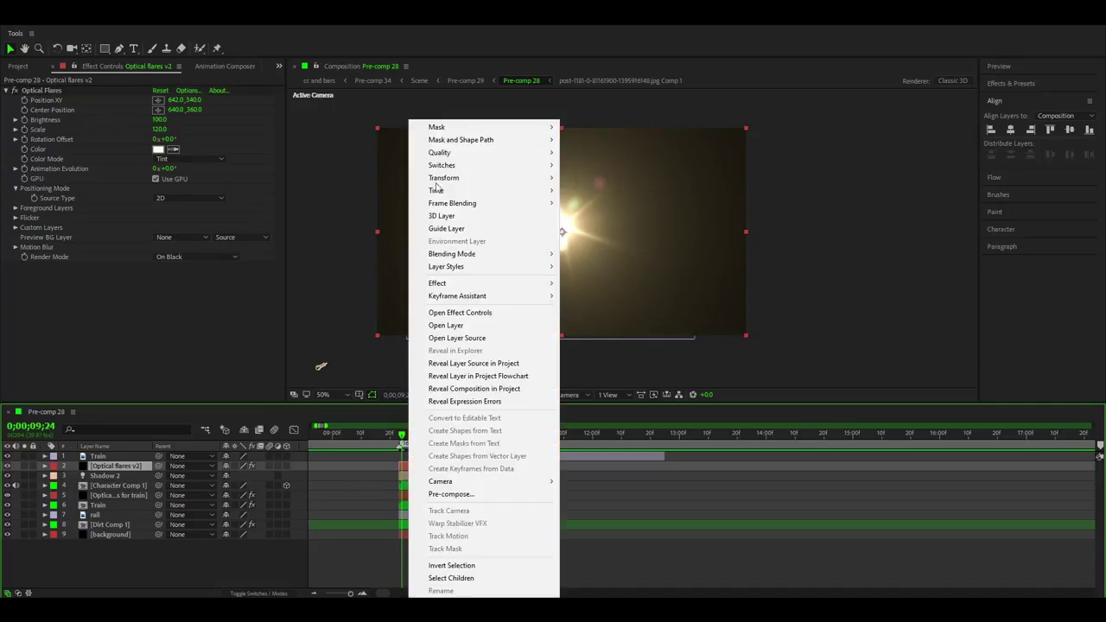
mouse_move(450, 196)
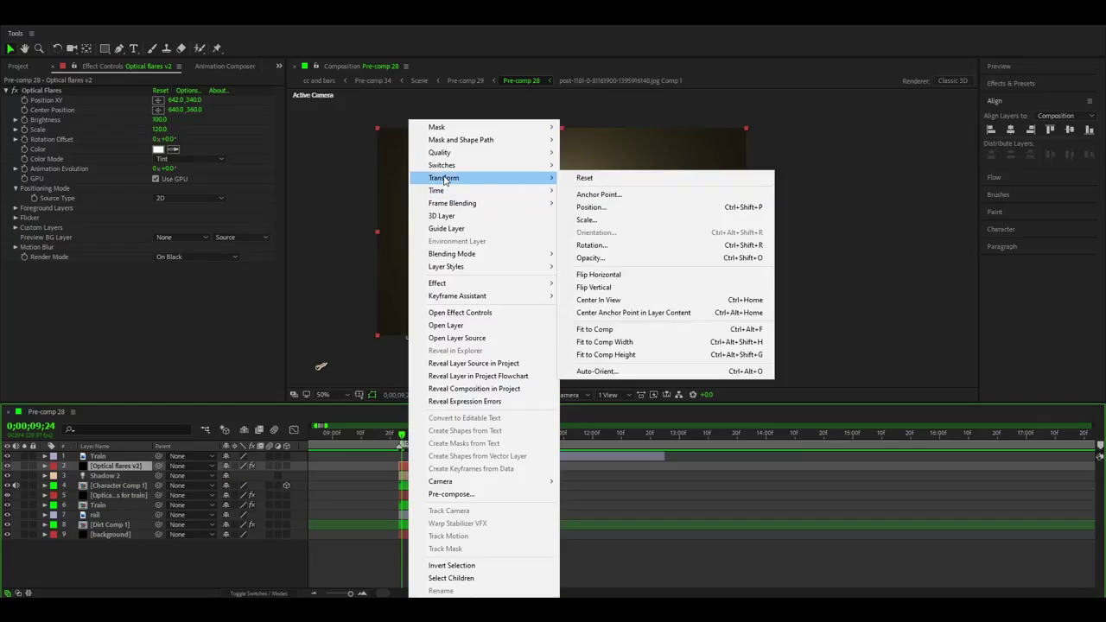
mouse_move(458, 254)
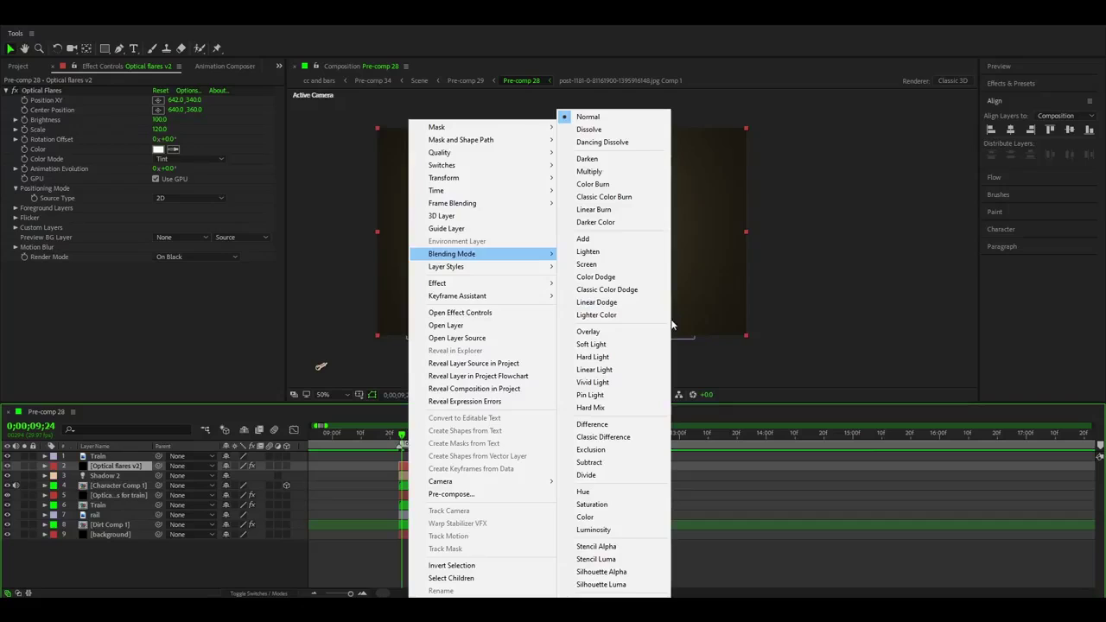
click(585, 266)
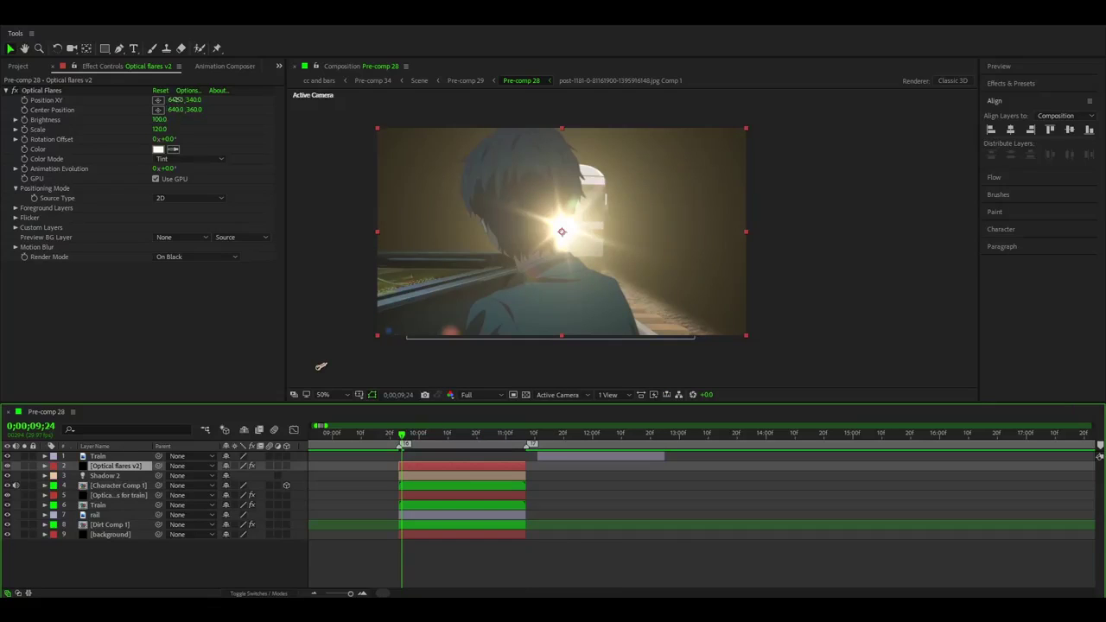
- Move the second flare just beyond the frame's upper-left corner, to about -13, -154, and preview the shot
drag(177, 100, 168, 99)
drag(559, 226, 374, 84)
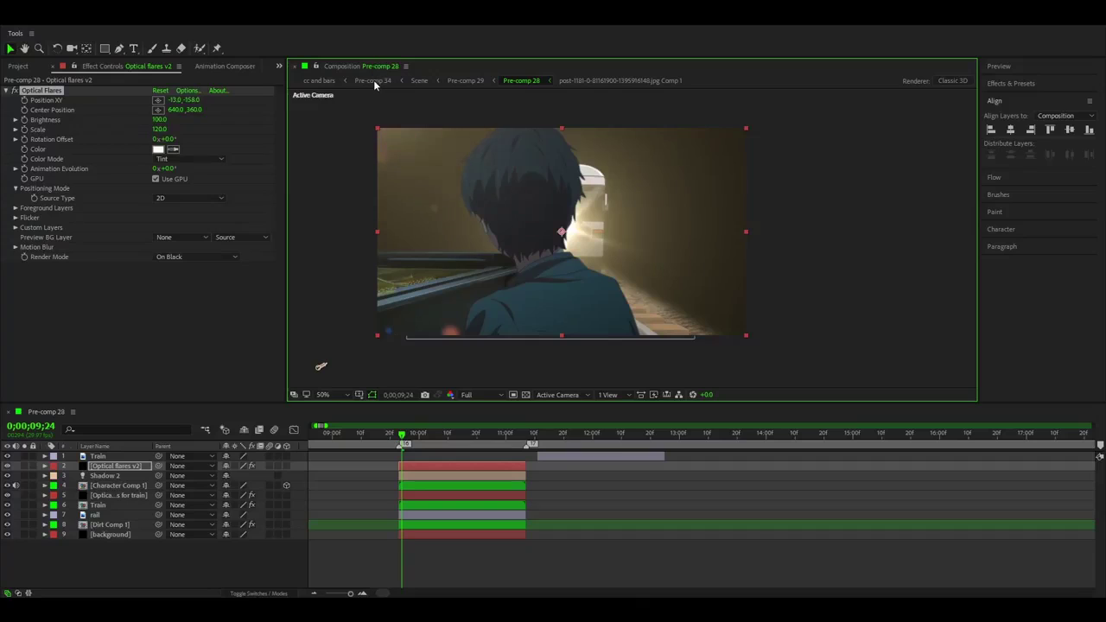
click(11, 92)
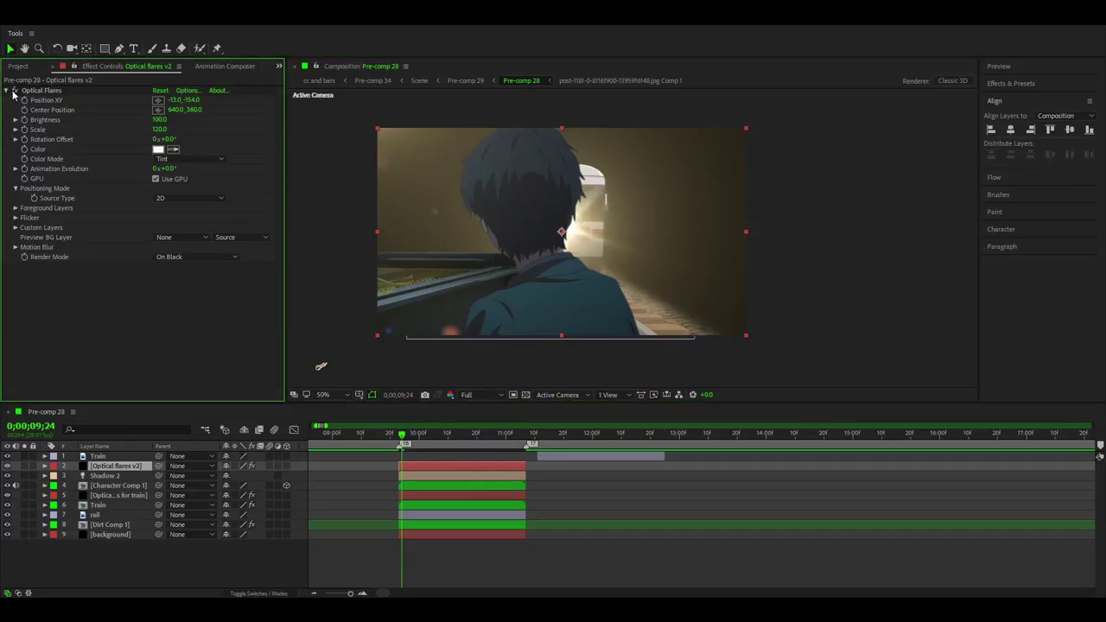
click(9, 91)
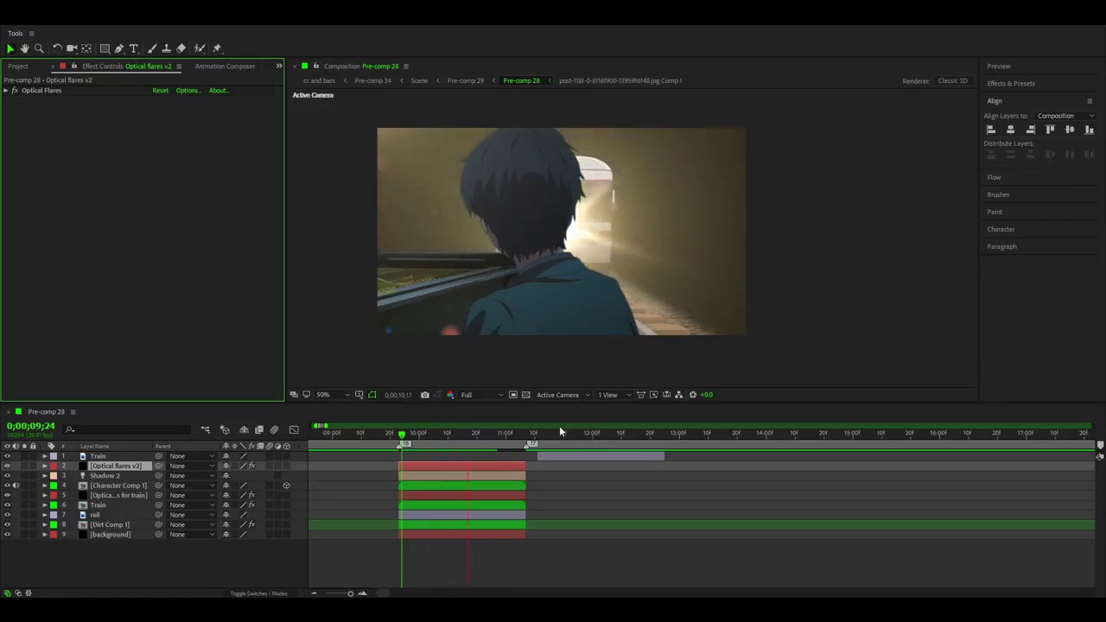
- Compare the shot with "Optical flares v2" hidden and shown, and set its Optical Flares brightness to 70
click(8, 465)
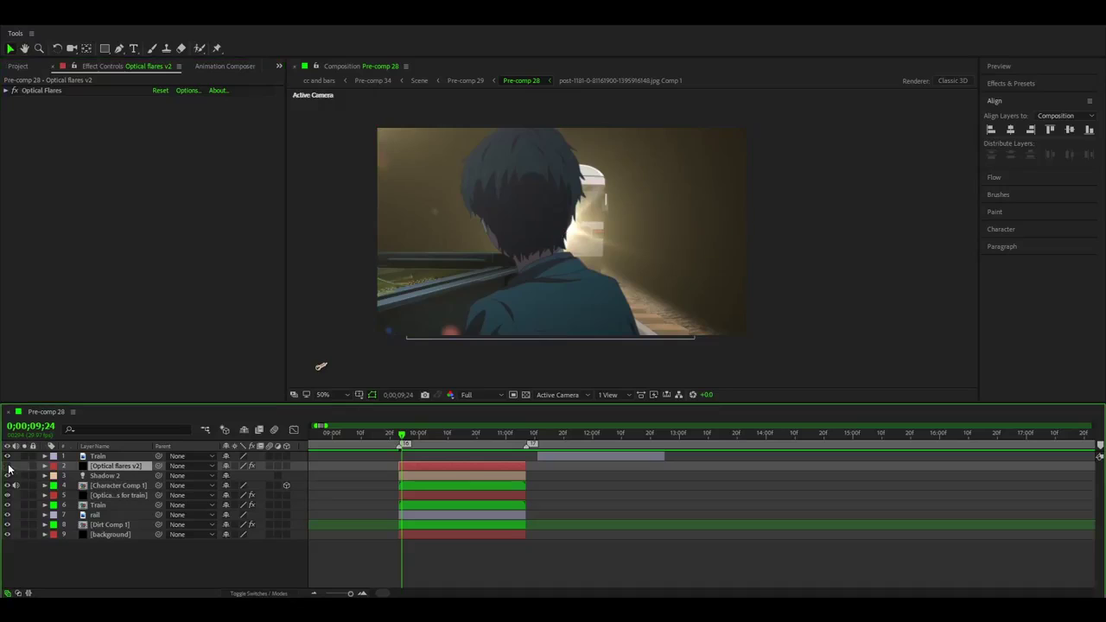
click(10, 466)
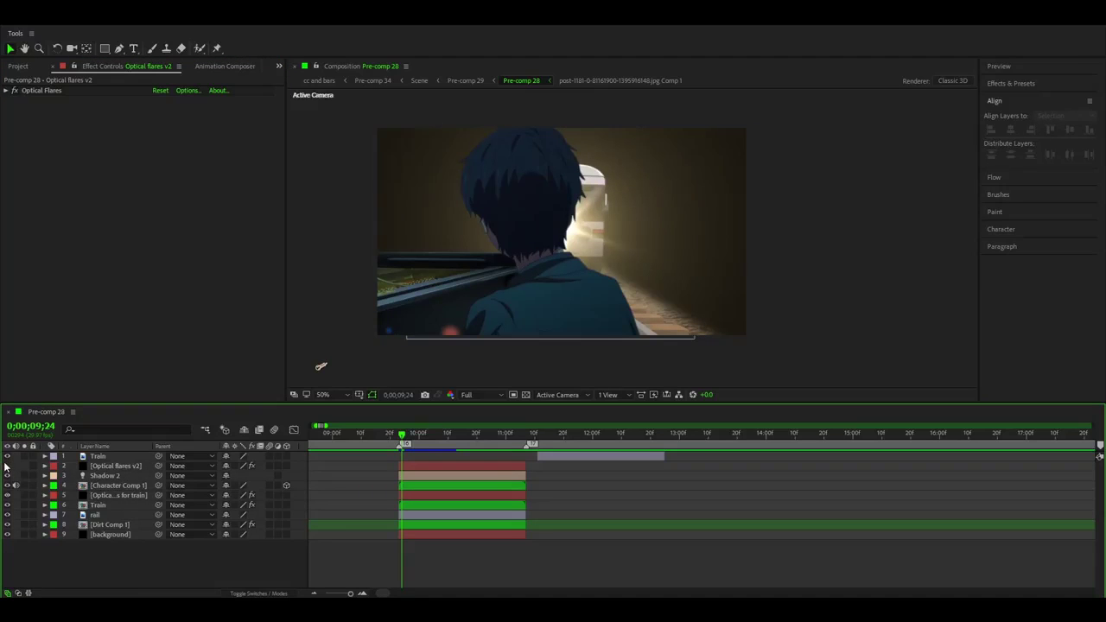
click(8, 466)
click(413, 468)
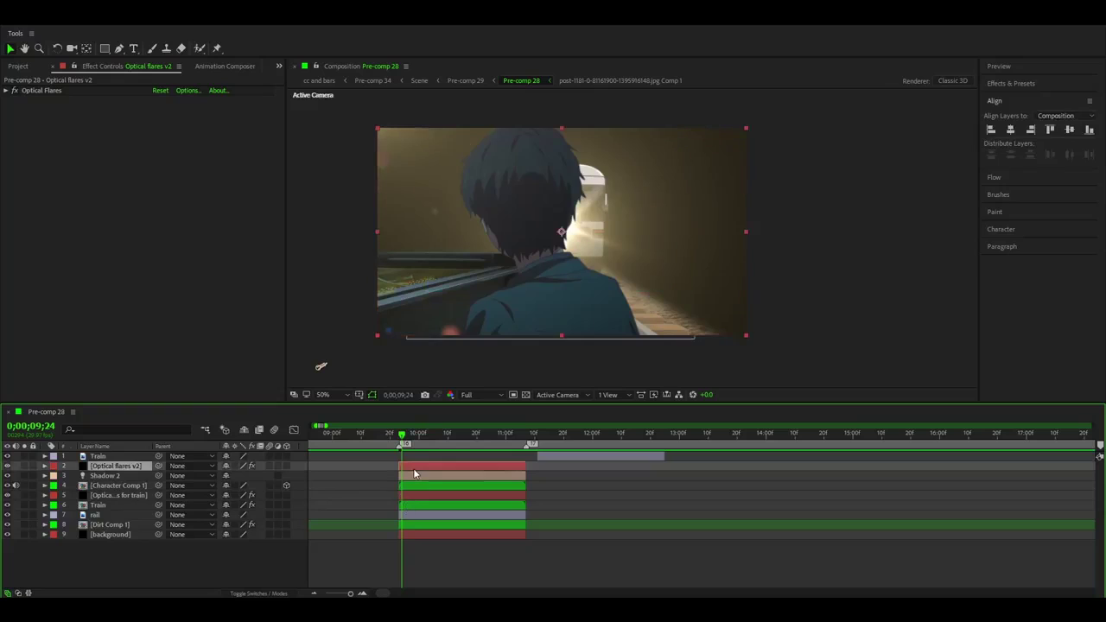
click(7, 89)
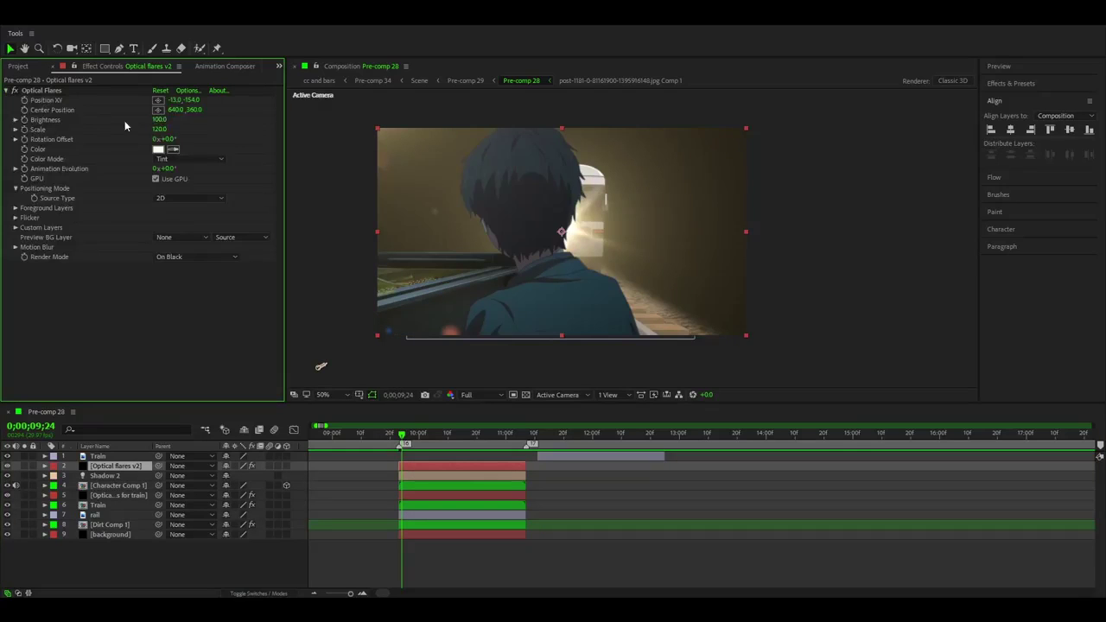
click(159, 119)
text(70)
key(Return)
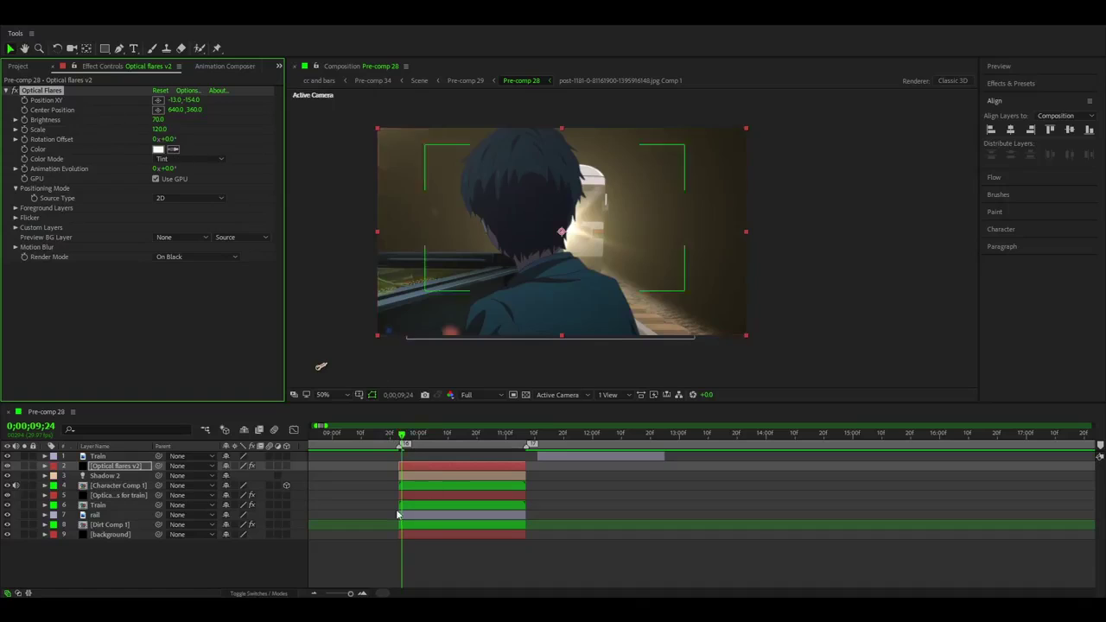
- Duplicate the "Optical flares v2" layer and place the copy directly below the Shadow 2 light
click(426, 464)
key(ctrl+d)
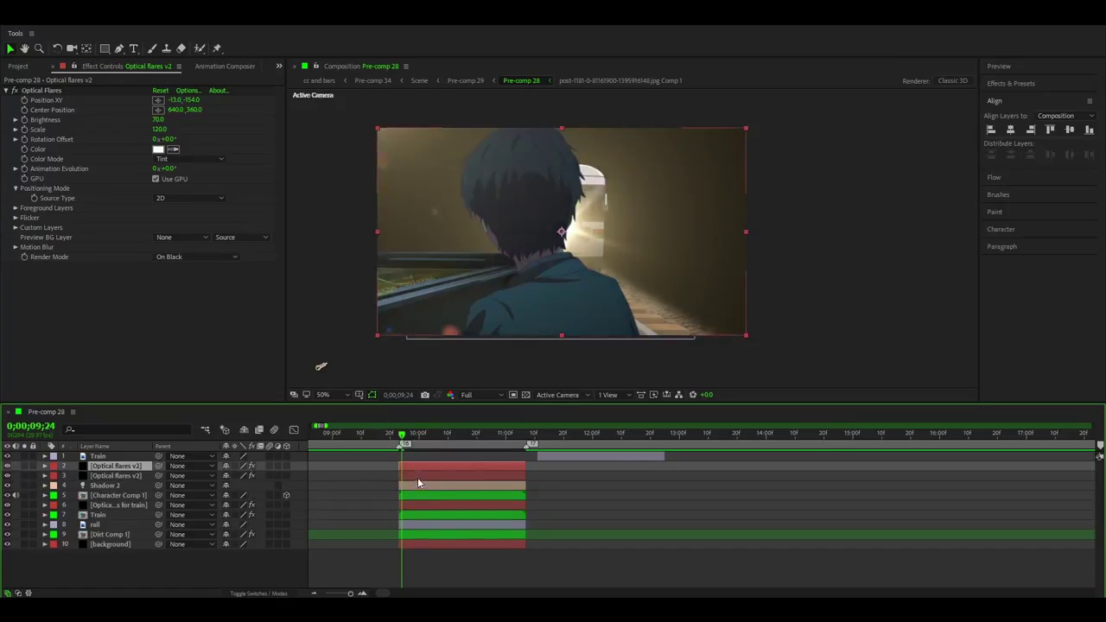
drag(104, 468, 121, 499)
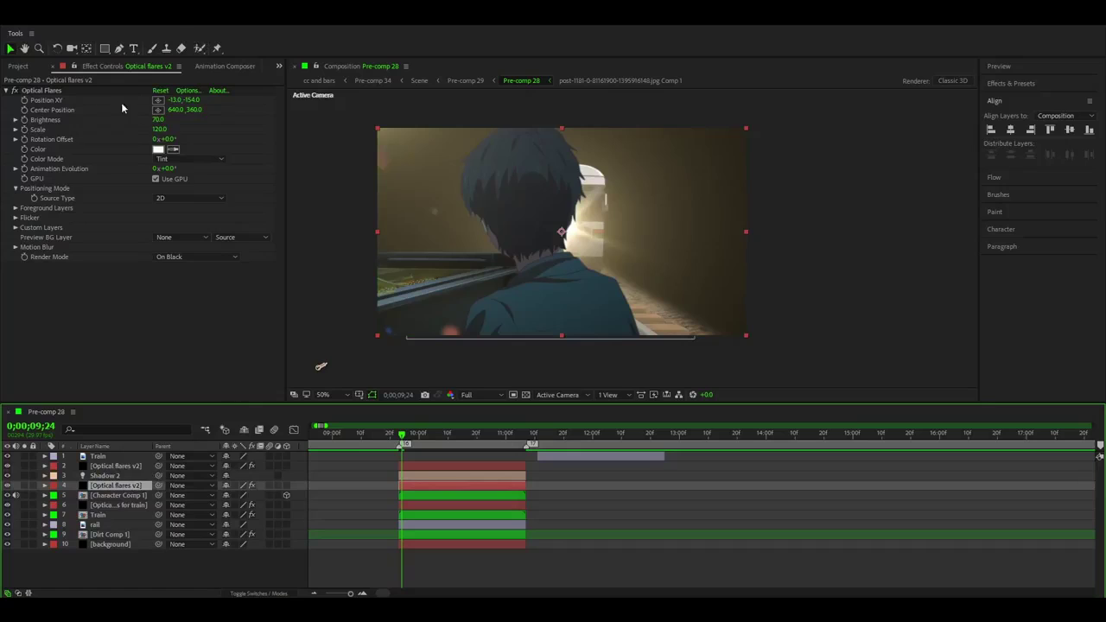
- Shift the lower "Optical flares v2" copy's center position to about 474, 356 and move its flare just below the frame's lower edge
drag(175, 101, 165, 101)
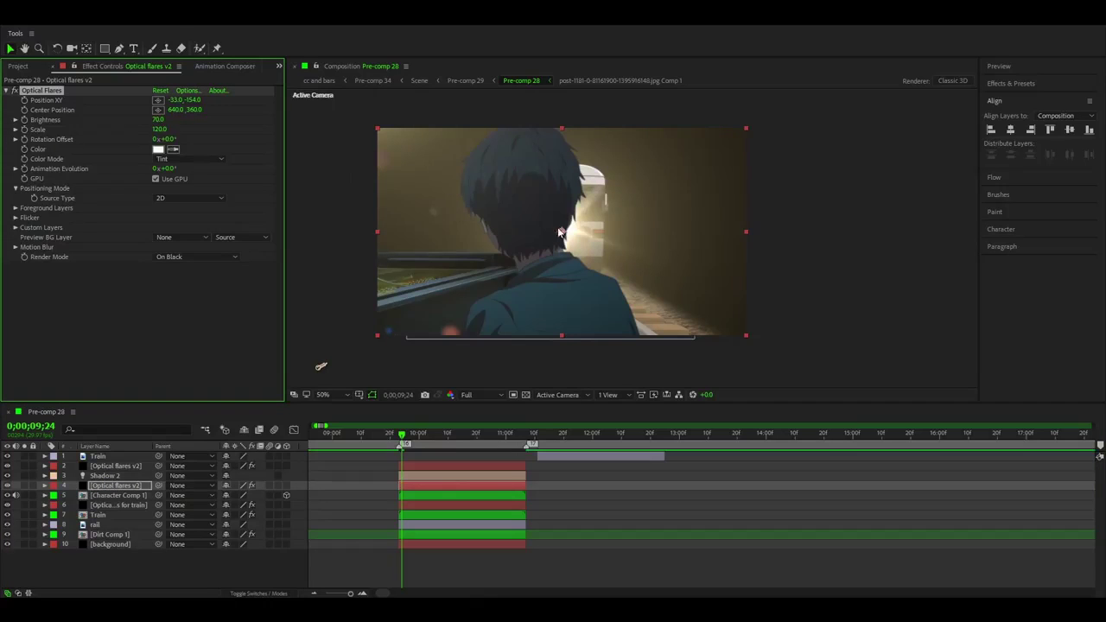
drag(560, 233, 513, 232)
scroll(510, 248, down, 2)
click(438, 165)
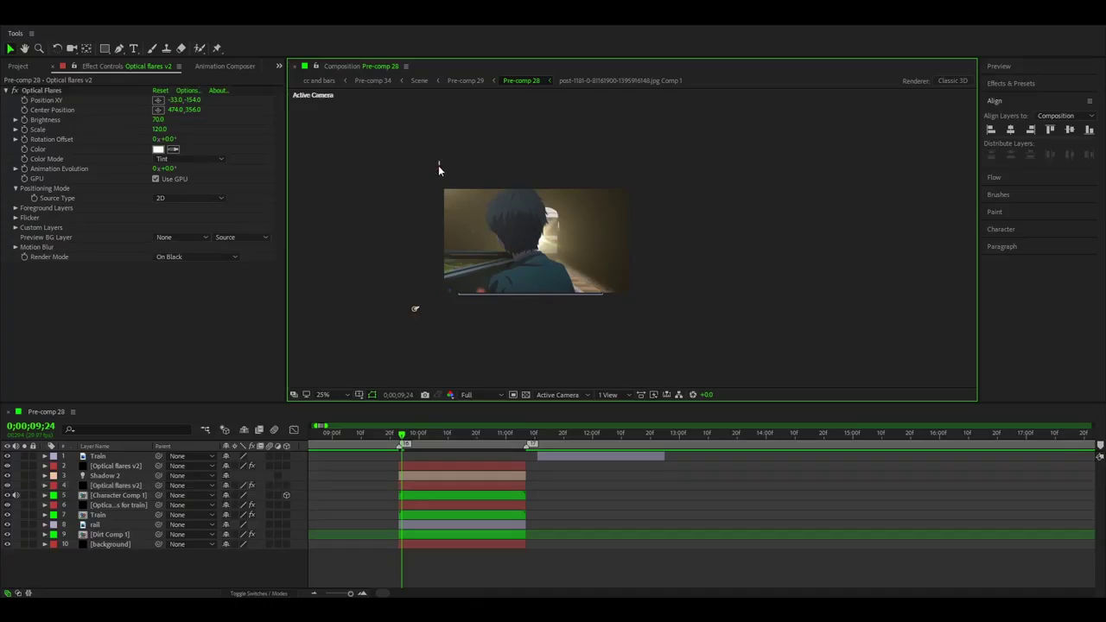
click(416, 505)
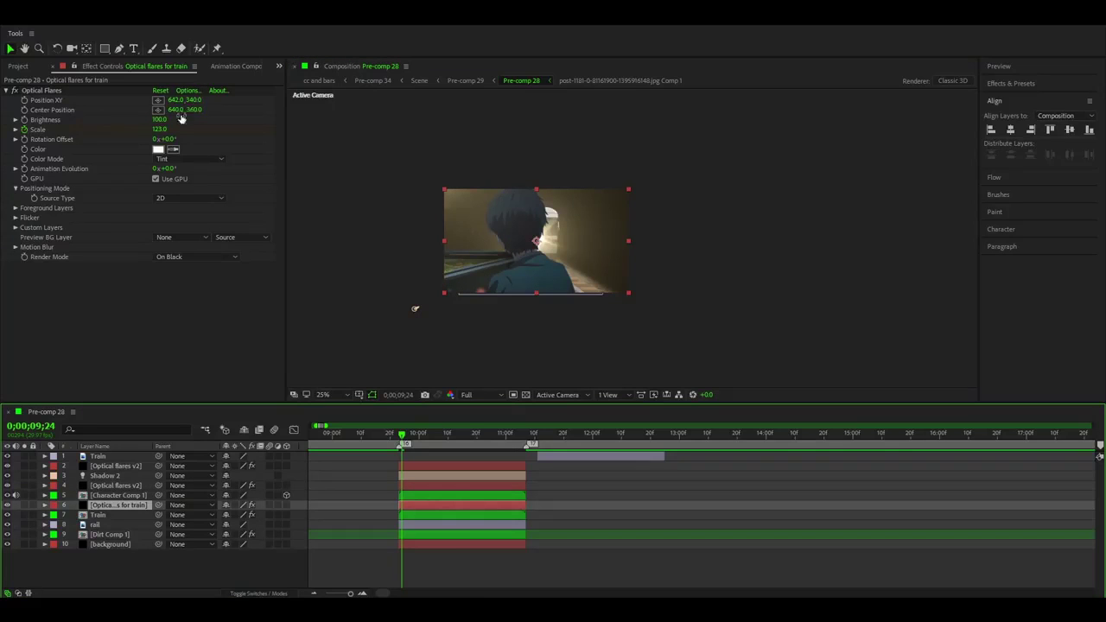
click(413, 484)
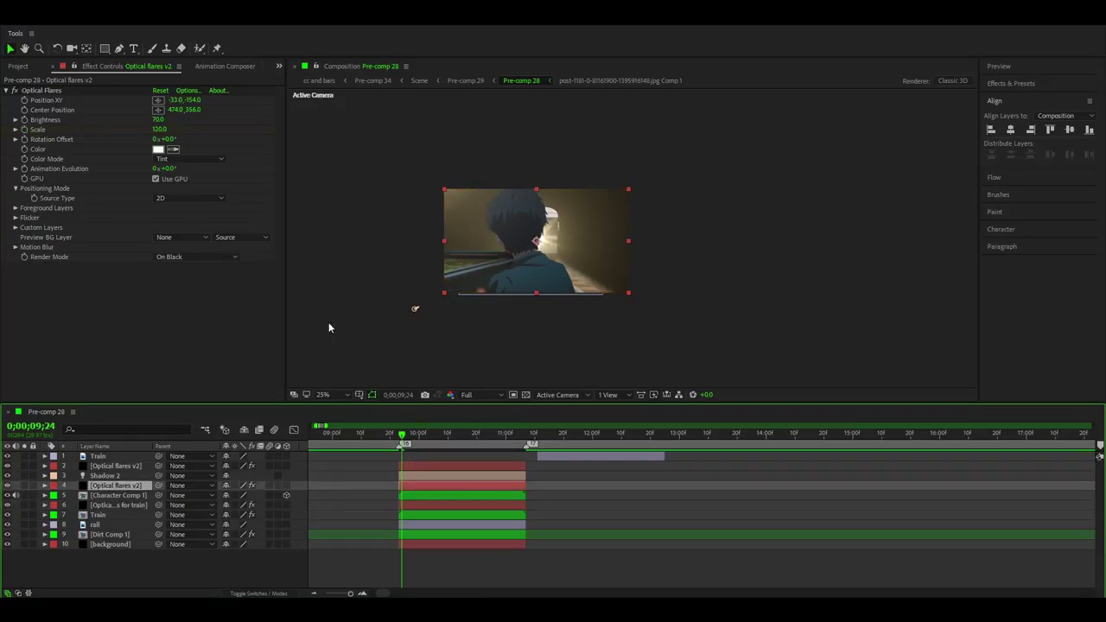
click(160, 101)
drag(439, 167, 511, 314)
key(equal)
- Lower the Shadow 2 light's intensity to about 104%
click(412, 476)
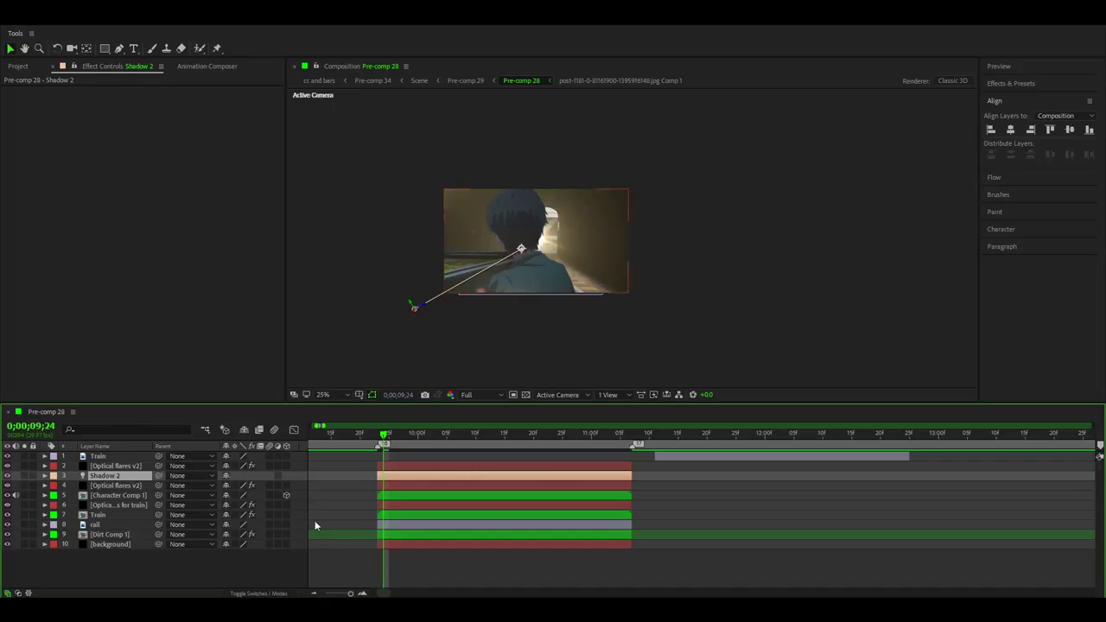
click(45, 476)
click(83, 495)
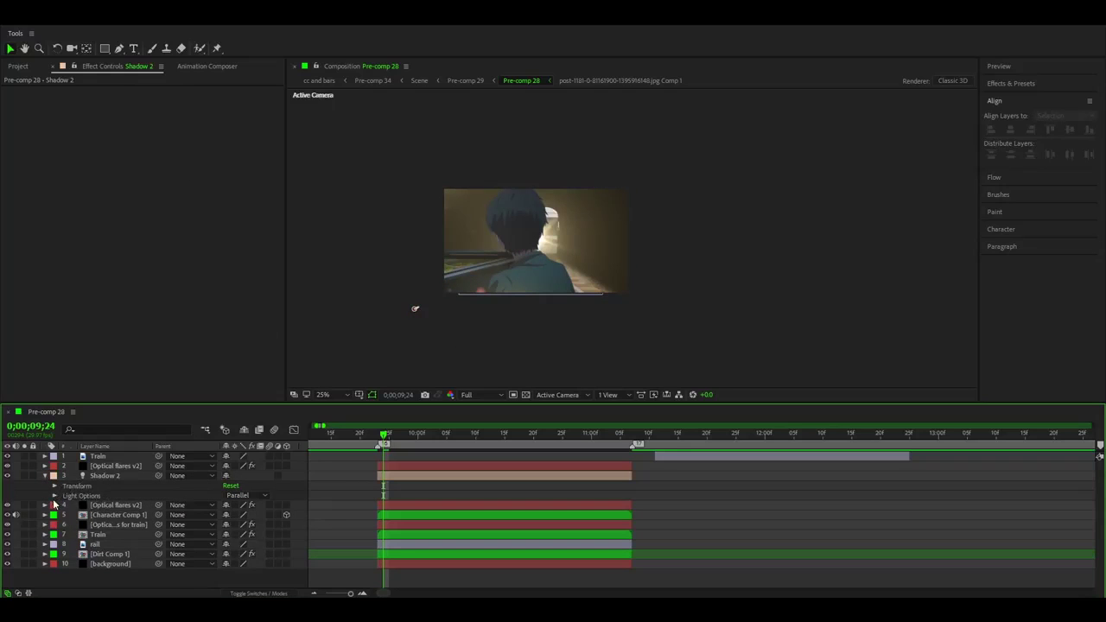
click(55, 496)
click(203, 505)
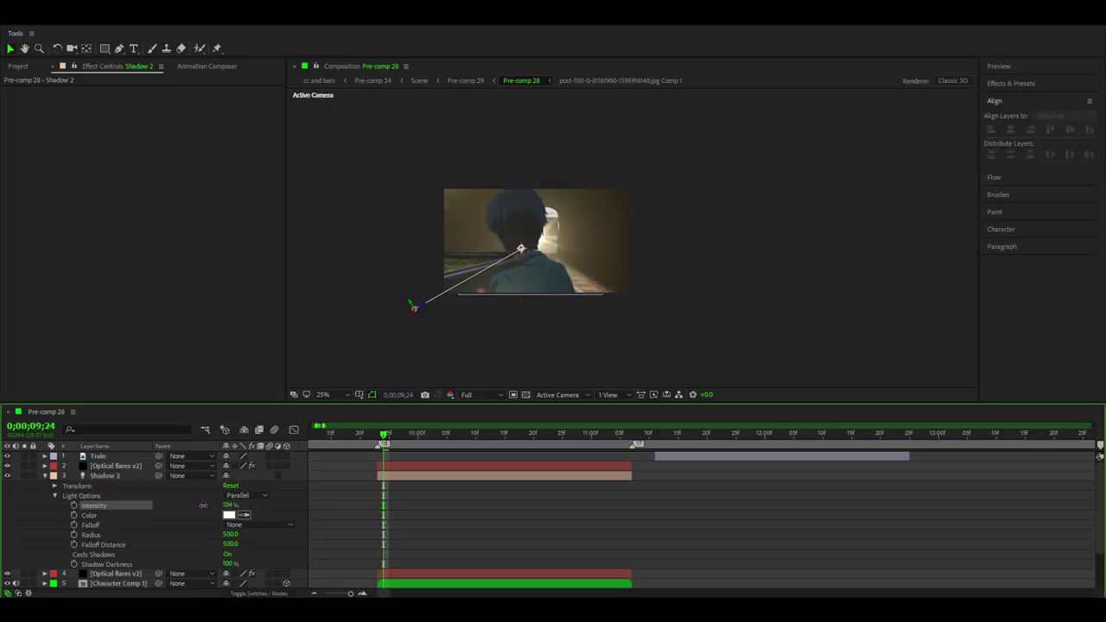
click(424, 475)
key(u)
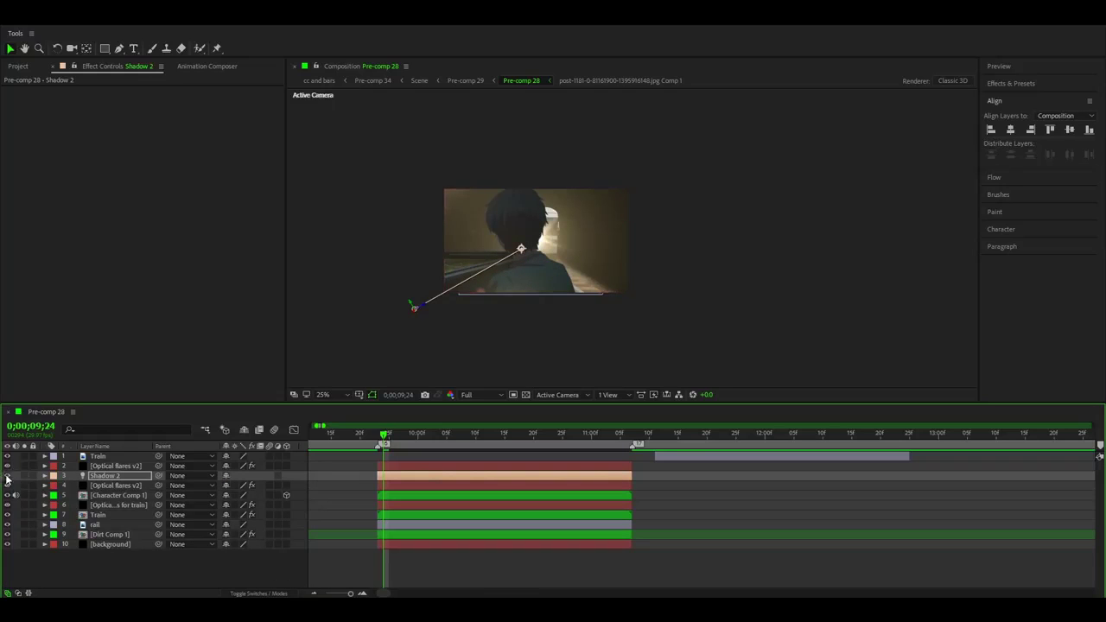
- Apply the Curves effect to the rail layer that runs between markers 16 and 17
click(366, 327)
key(period)
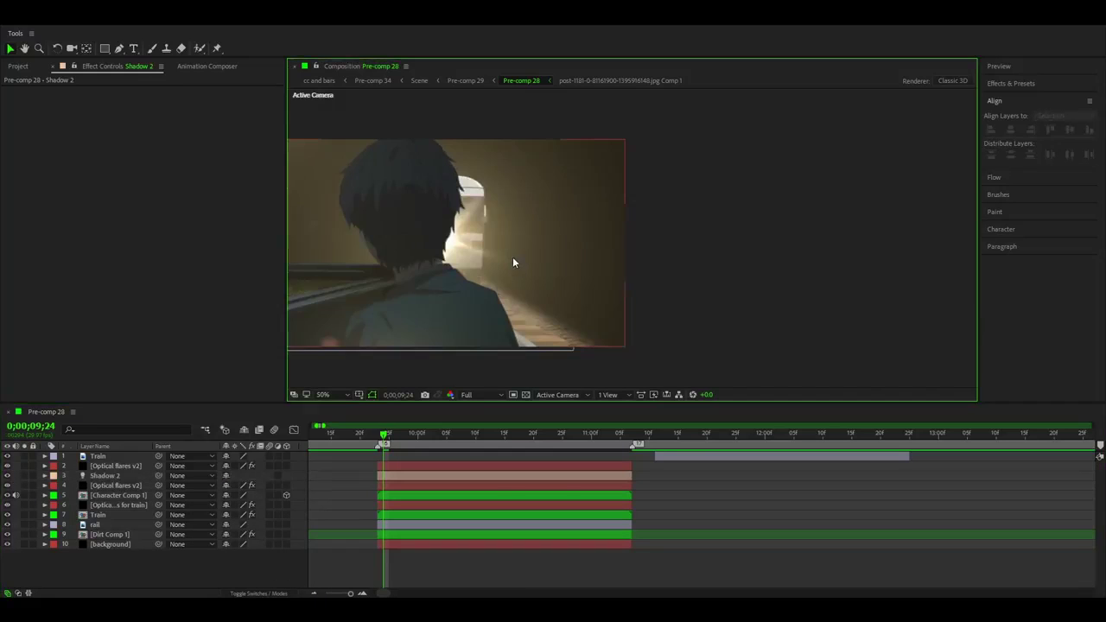
drag(516, 250, 633, 228)
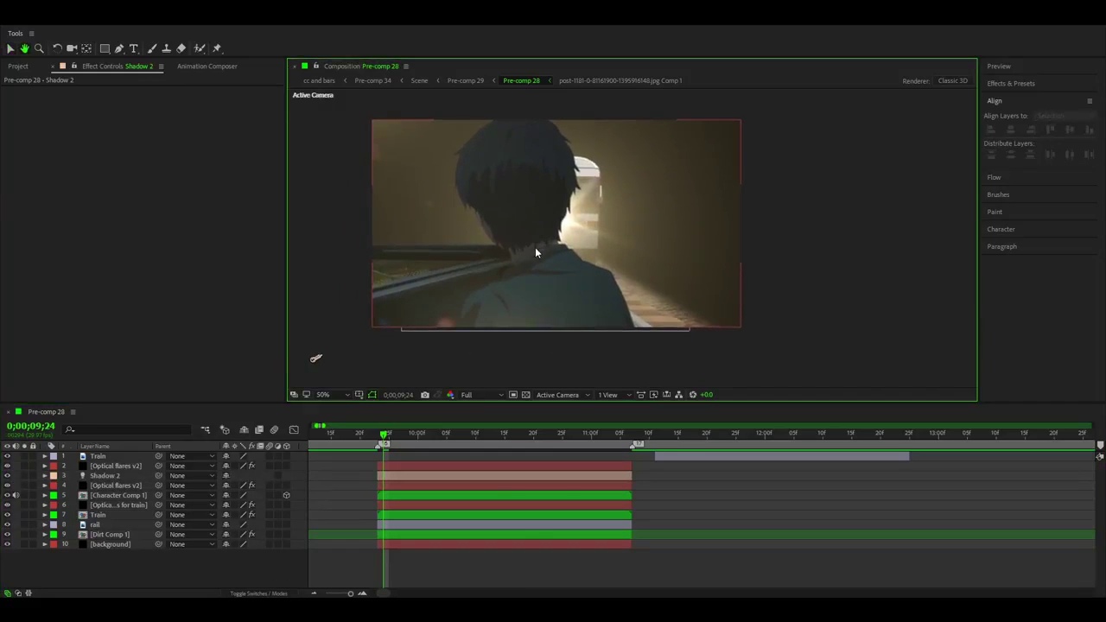
click(377, 431)
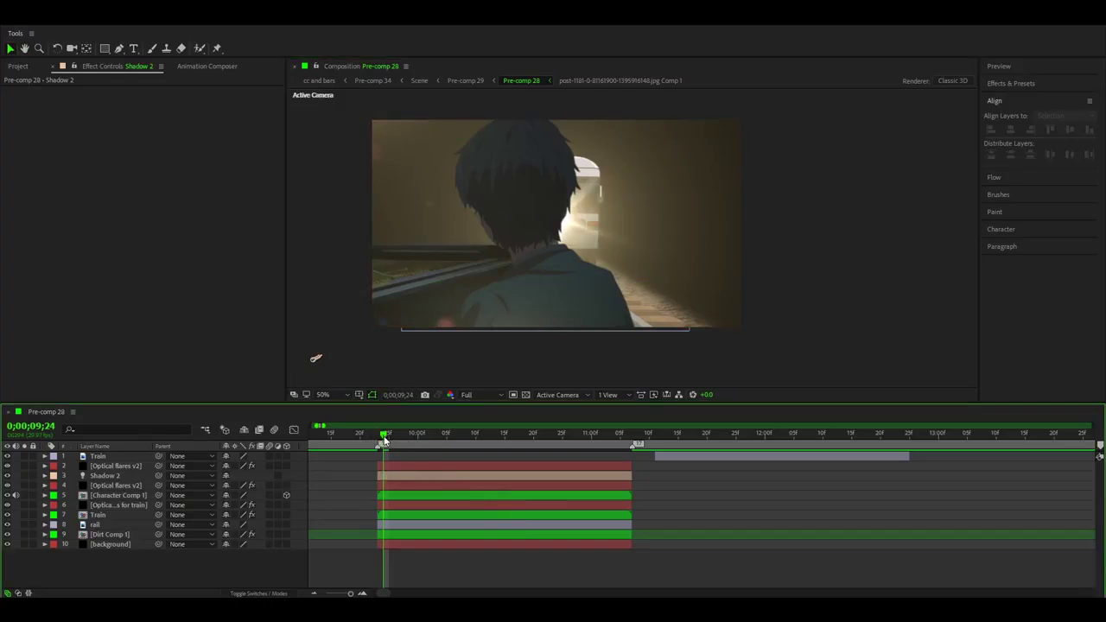
click(641, 307)
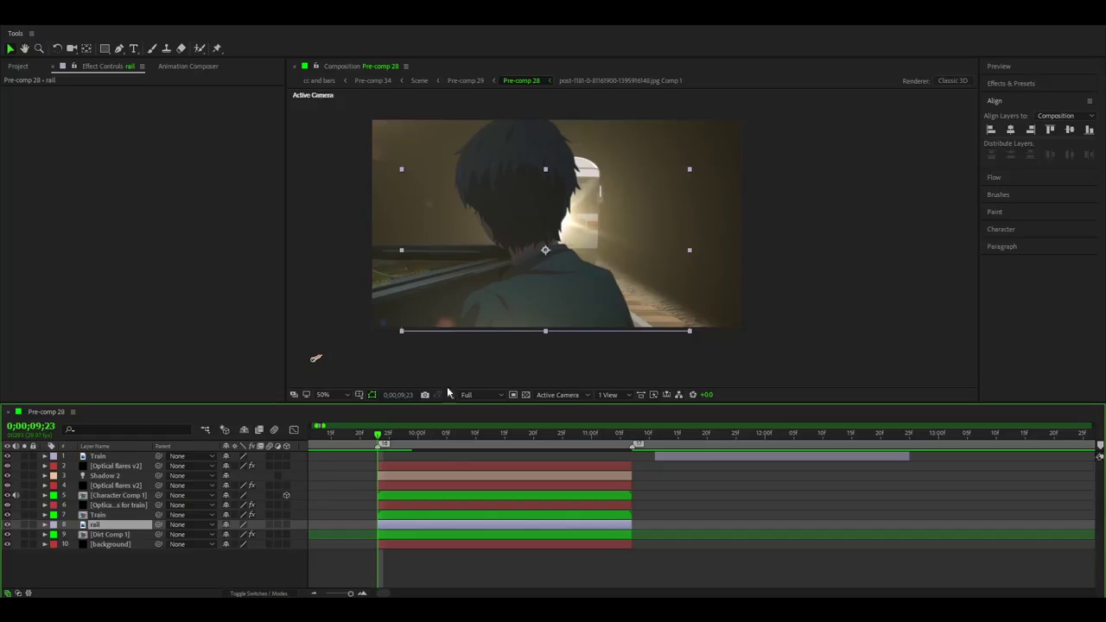
key(ctrl+space)
text(C7ur)
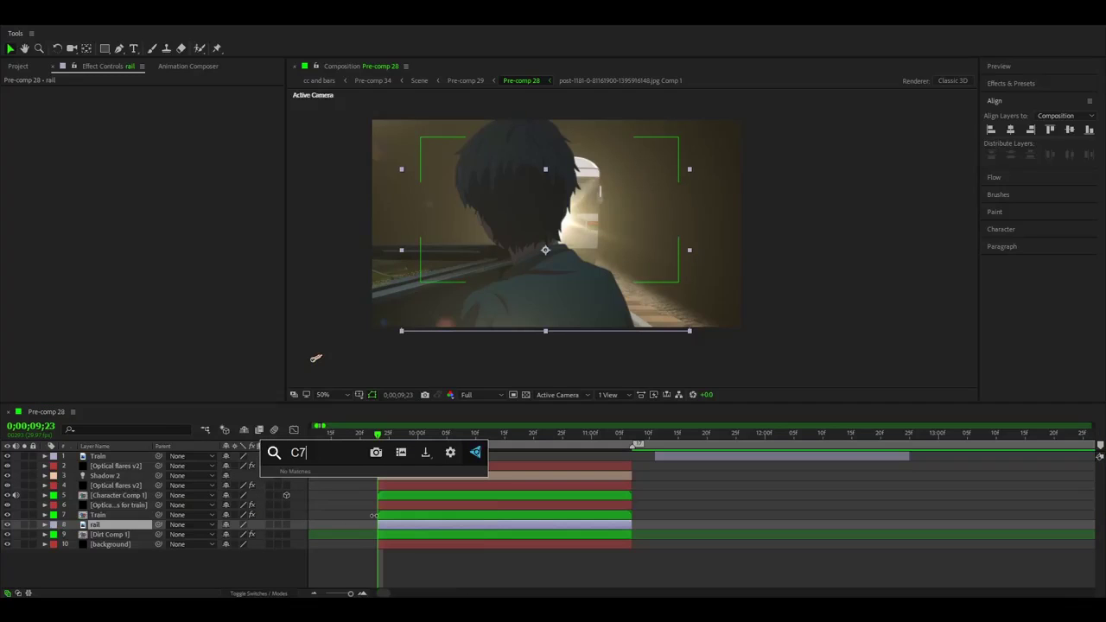
key(BackSpace)
text(ur)
key(Return)
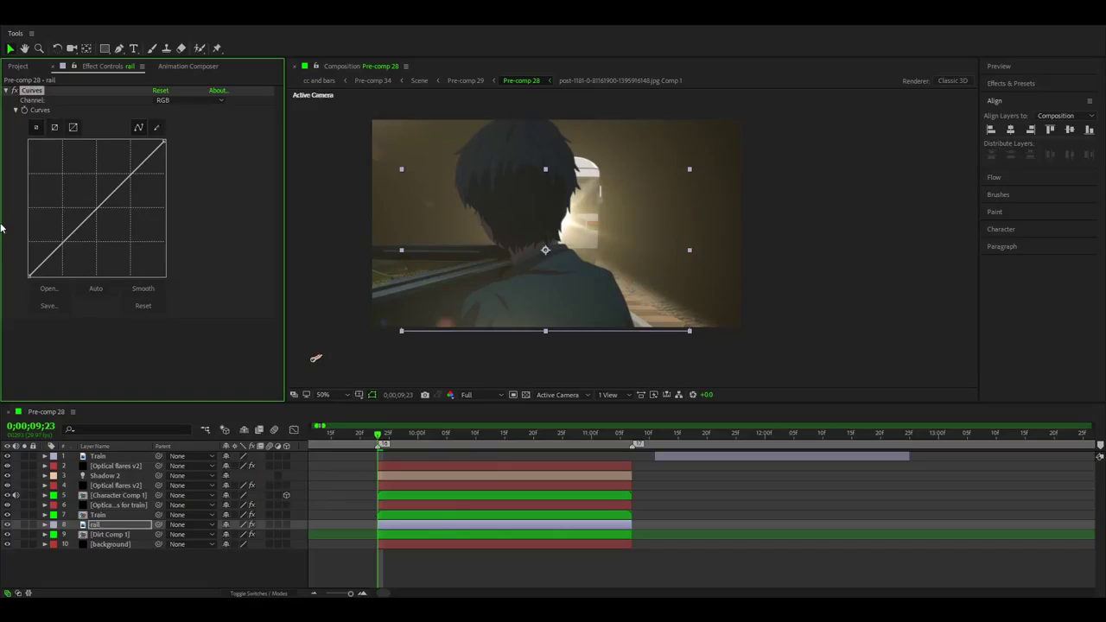
- Bend the rail layer's RGB curve below the diagonal to darken its midtones and check the result further into the shot
drag(63, 248, 130, 195)
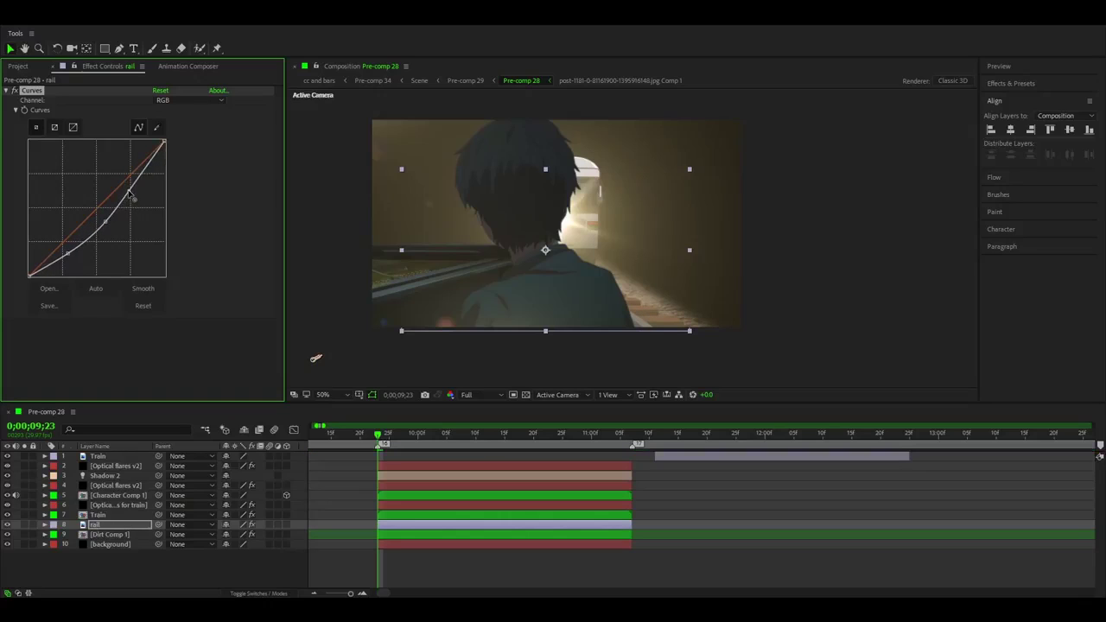
click(7, 90)
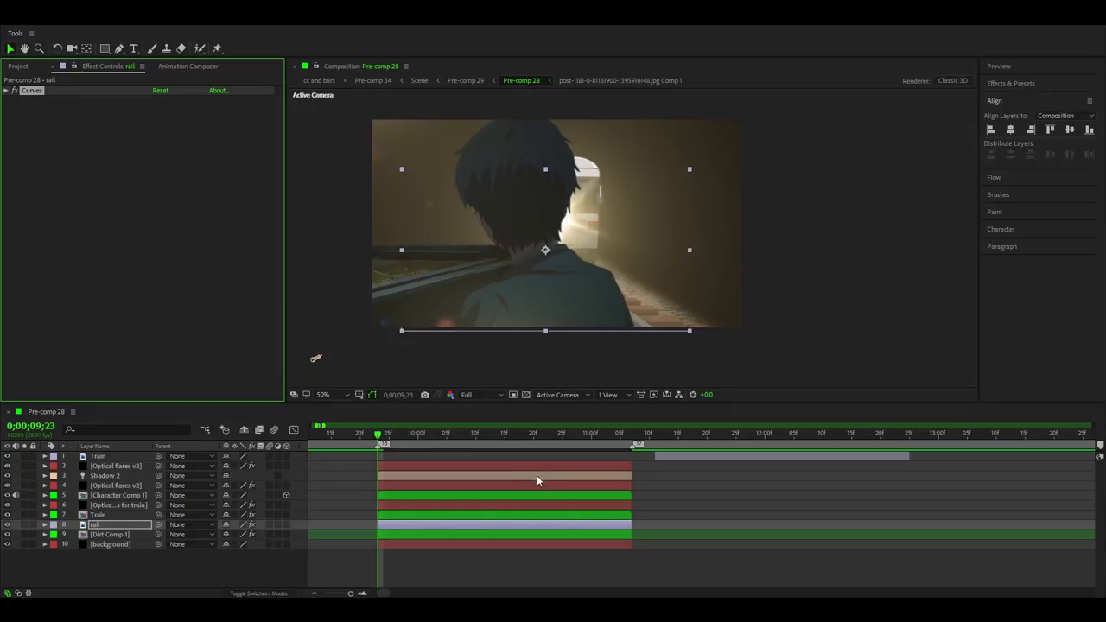
click(452, 567)
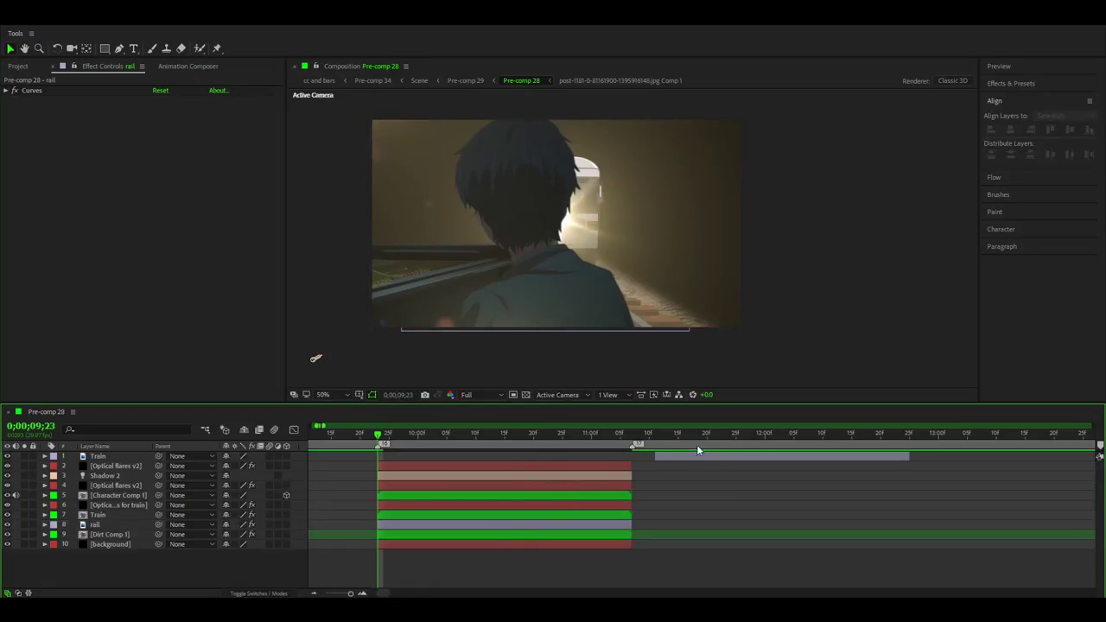
drag(734, 435, 462, 449)
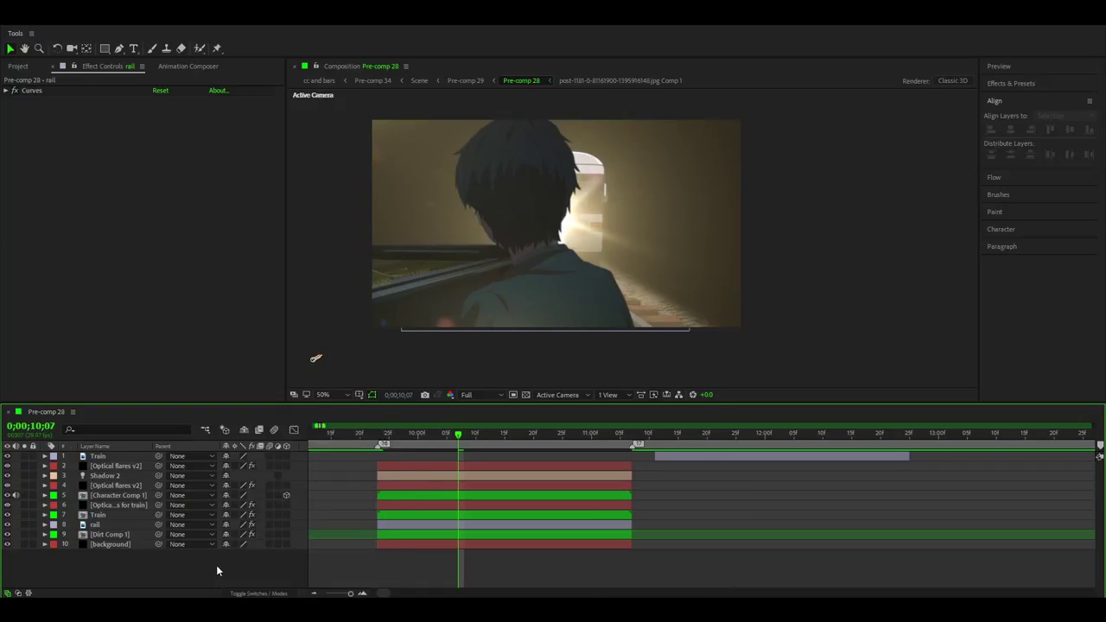
- Create a 1280 x 720 solid in dark gray, color 585858
right_click(217, 565)
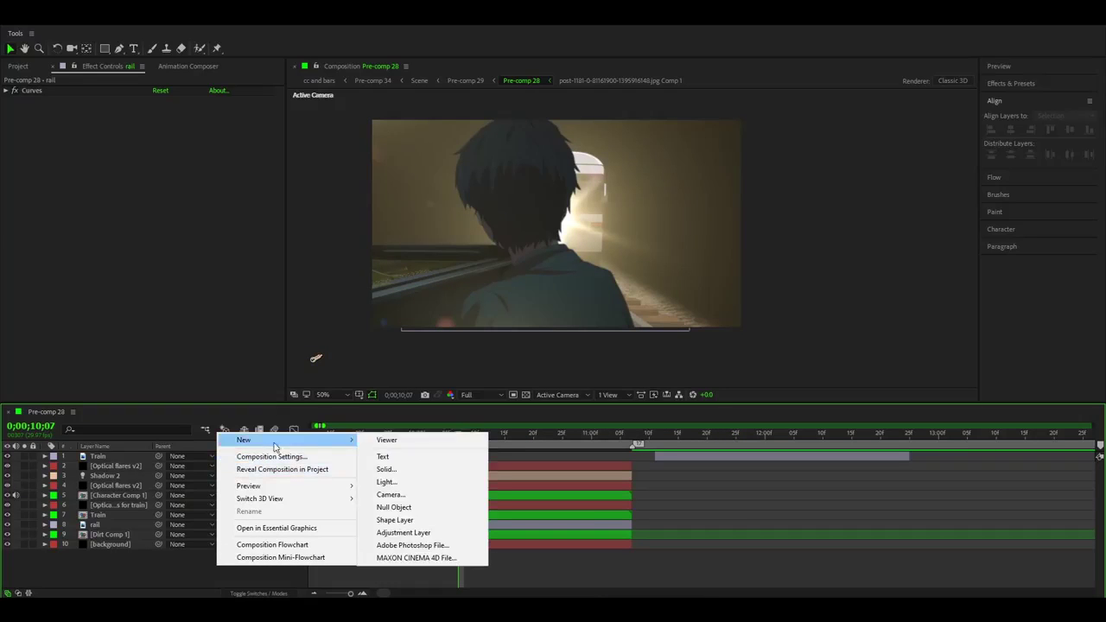
click(387, 469)
click(726, 378)
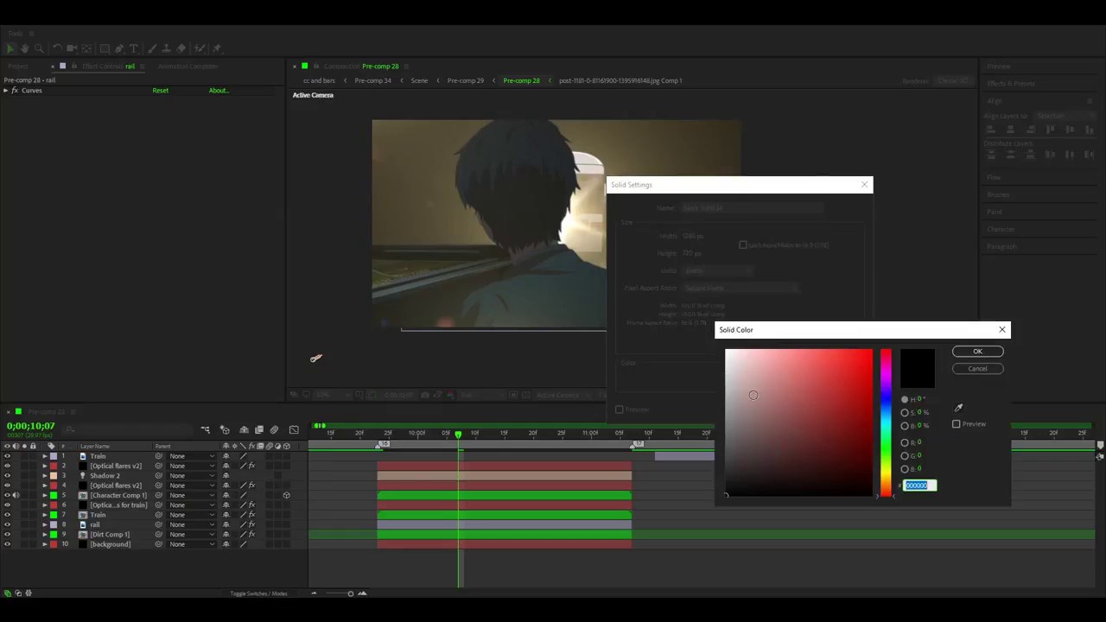
mouse_move(757, 380)
mouse_down()
mouse_move(717, 432)
mouse_move(664, 445)
mouse_up()
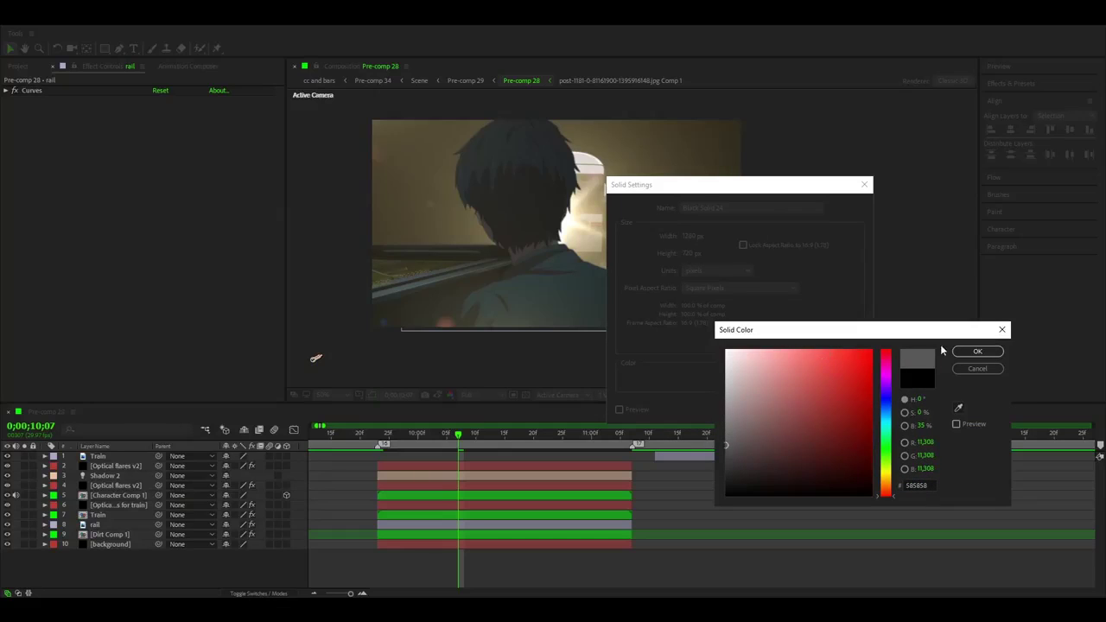
click(976, 352)
click(781, 410)
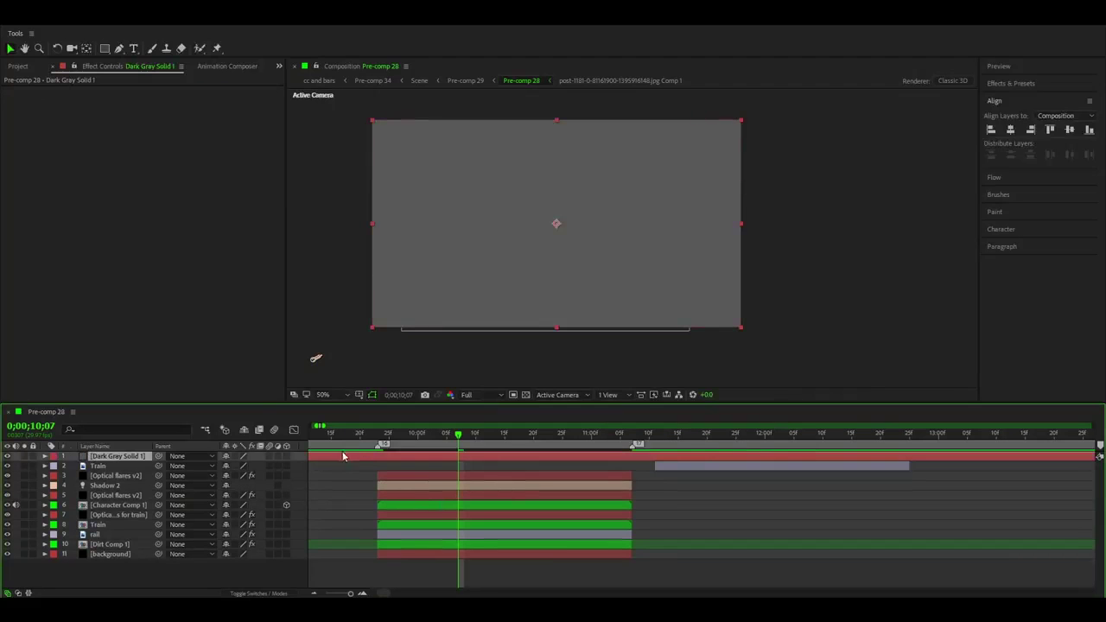
- Place the dark gray solid below the top Train layer and trim it to markers 16 to 17, deleting the leftover piece
drag(97, 458, 331, 467)
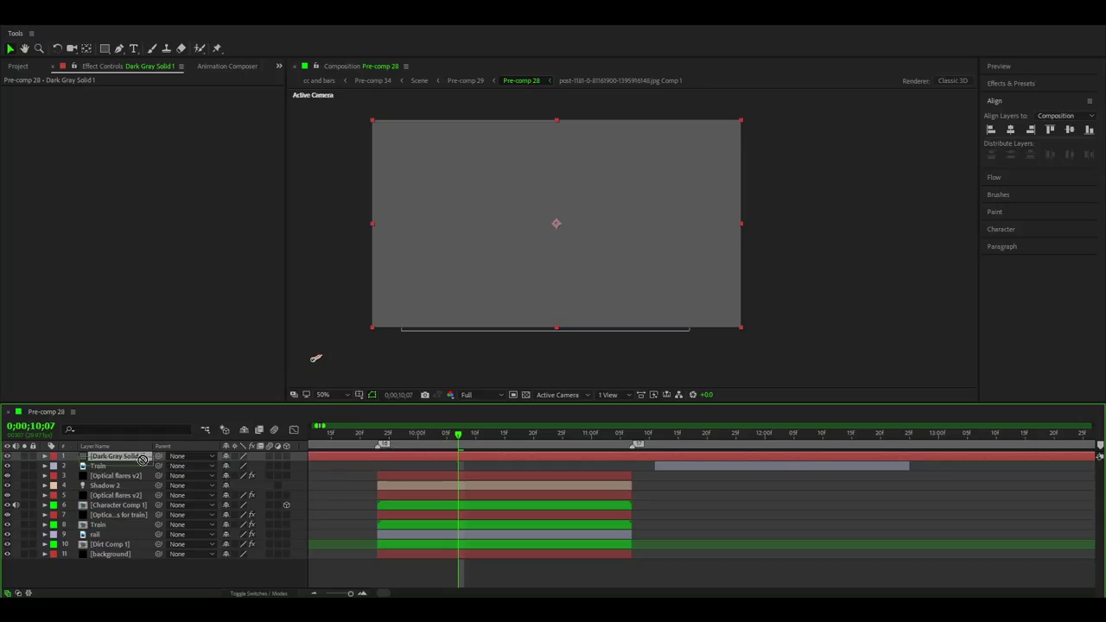
drag(143, 459, 151, 474)
drag(383, 435, 378, 437)
key(ctrl+shift+d)
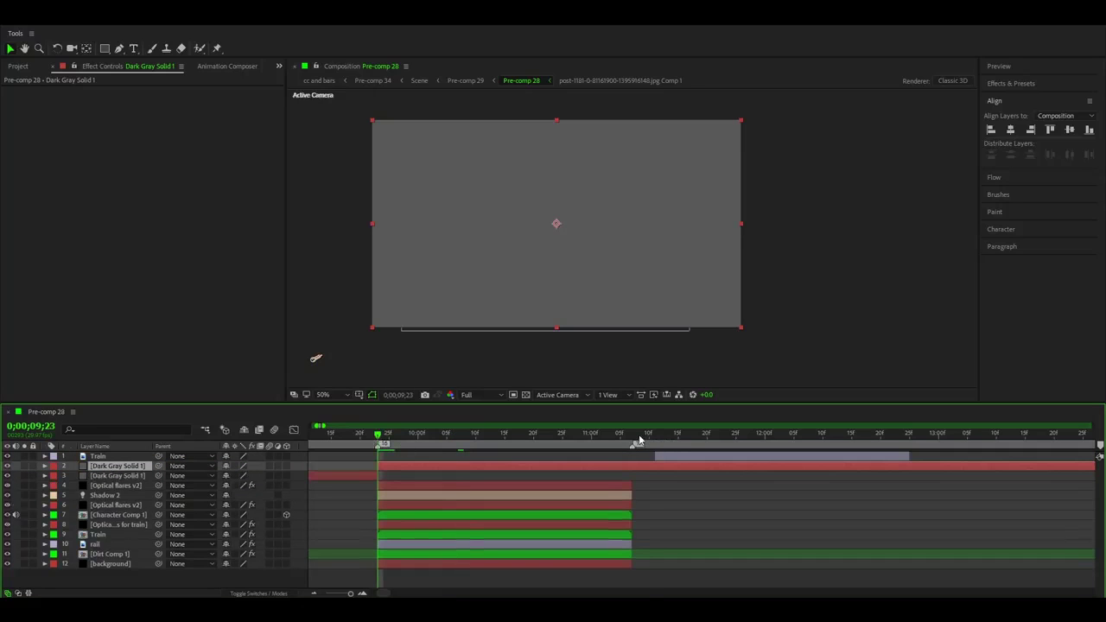
click(637, 437)
key(alt+bracketright)
click(370, 474)
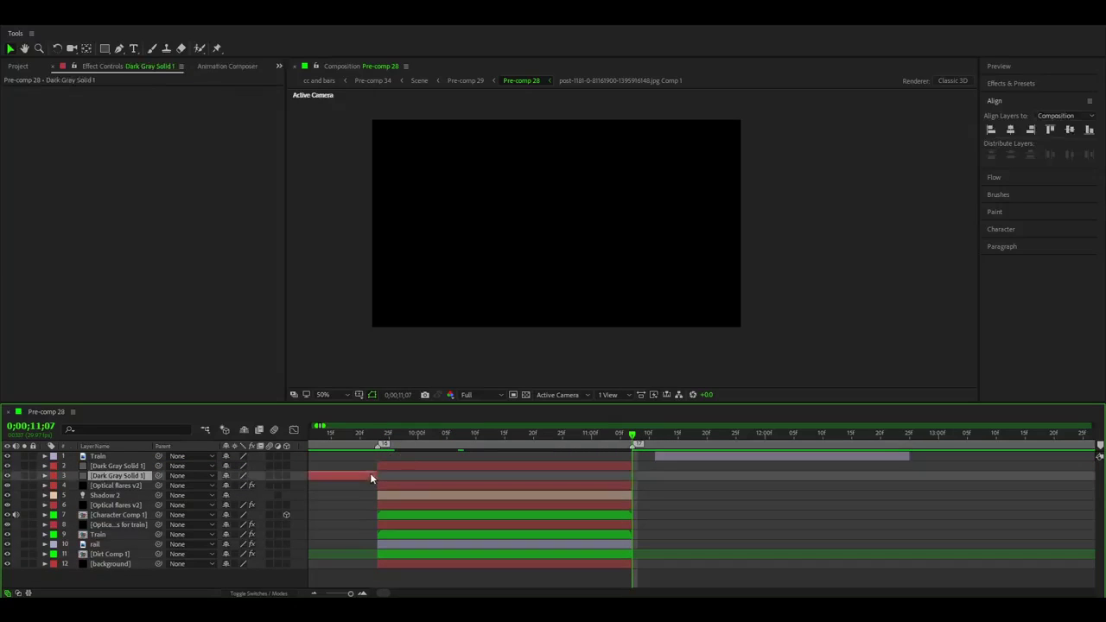
key(Delete)
- Set the dark gray solid's opacity to 0% at its in point
click(381, 466)
key(i)
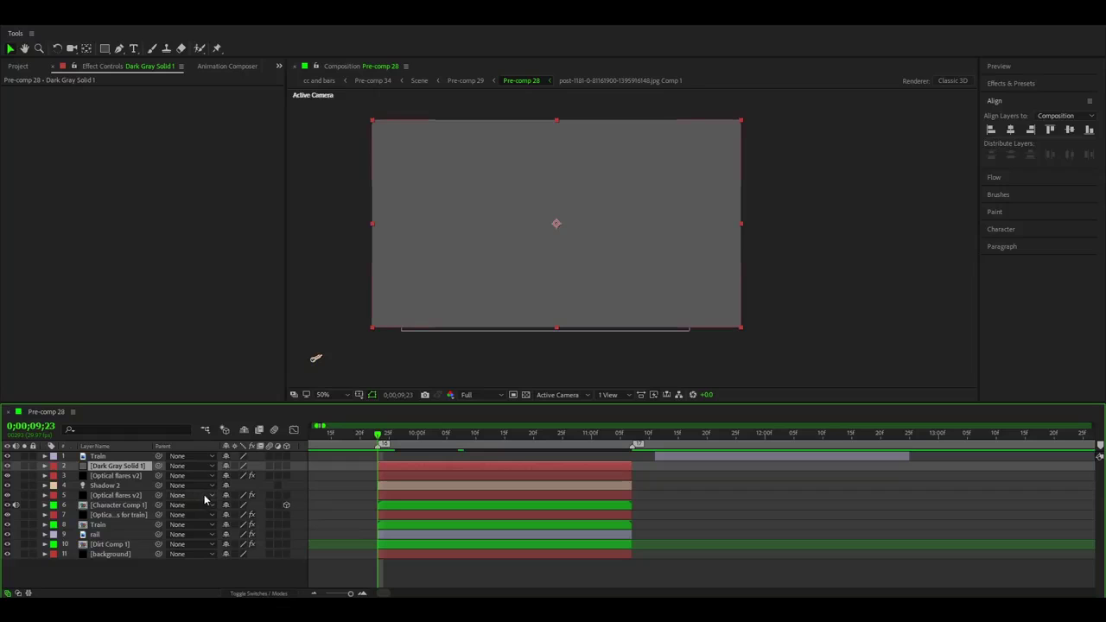
text(t)
text(0)
key(Return)
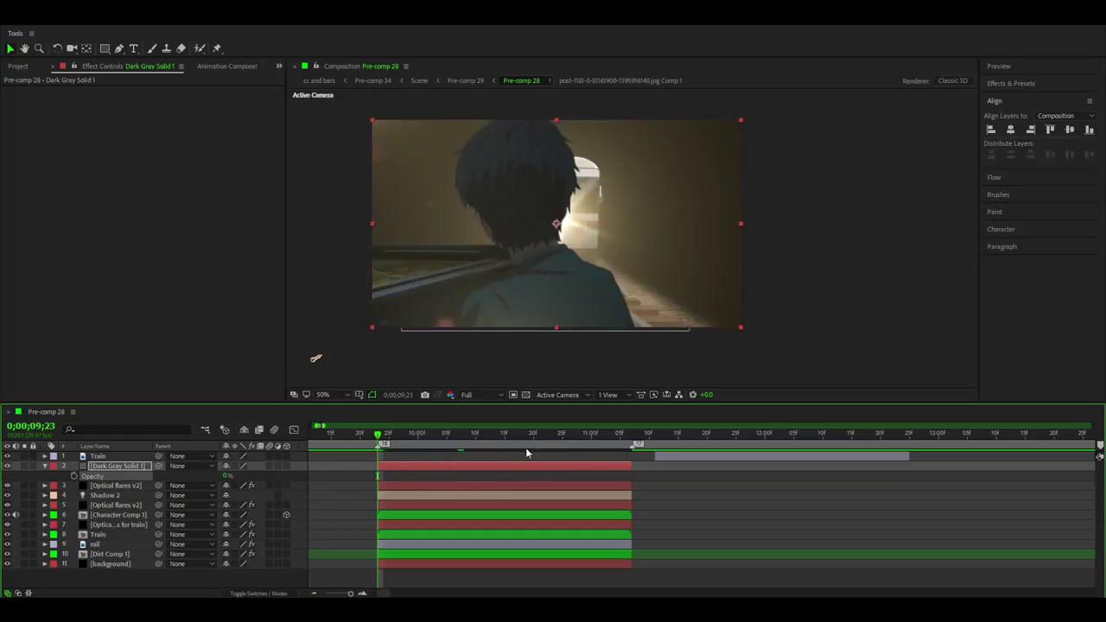
- Draw a narrow vertical rectangle mask on the dark gray solid near the frame's right side, extending below the bottom edge
key(g)
scroll(655, 271, up, 1)
drag(655, 257, 538, 159)
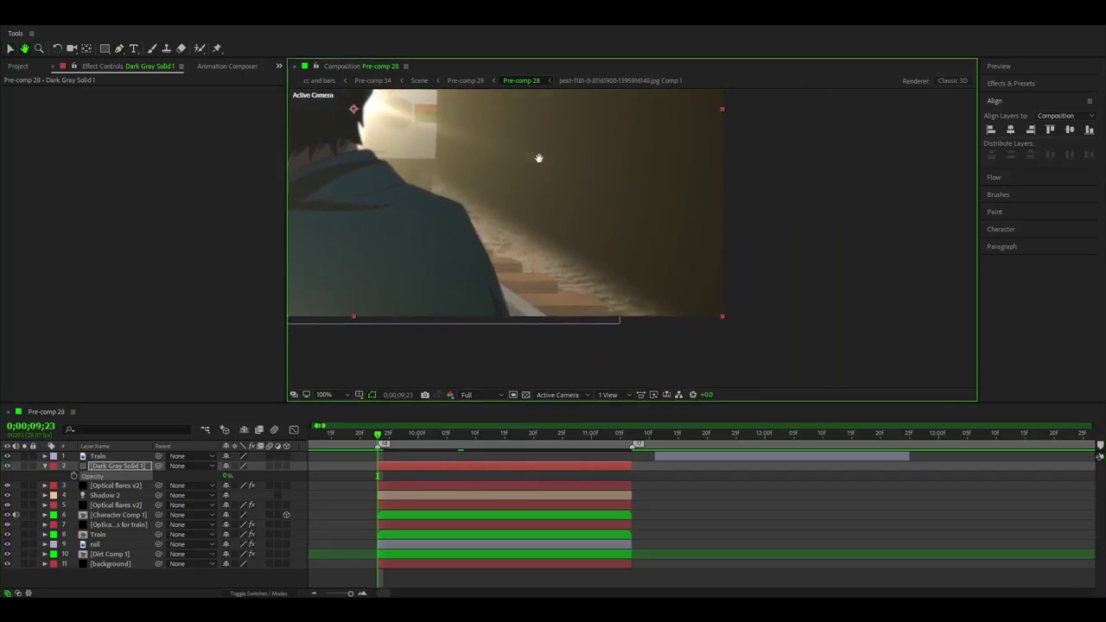
drag(573, 205, 544, 237)
click(106, 50)
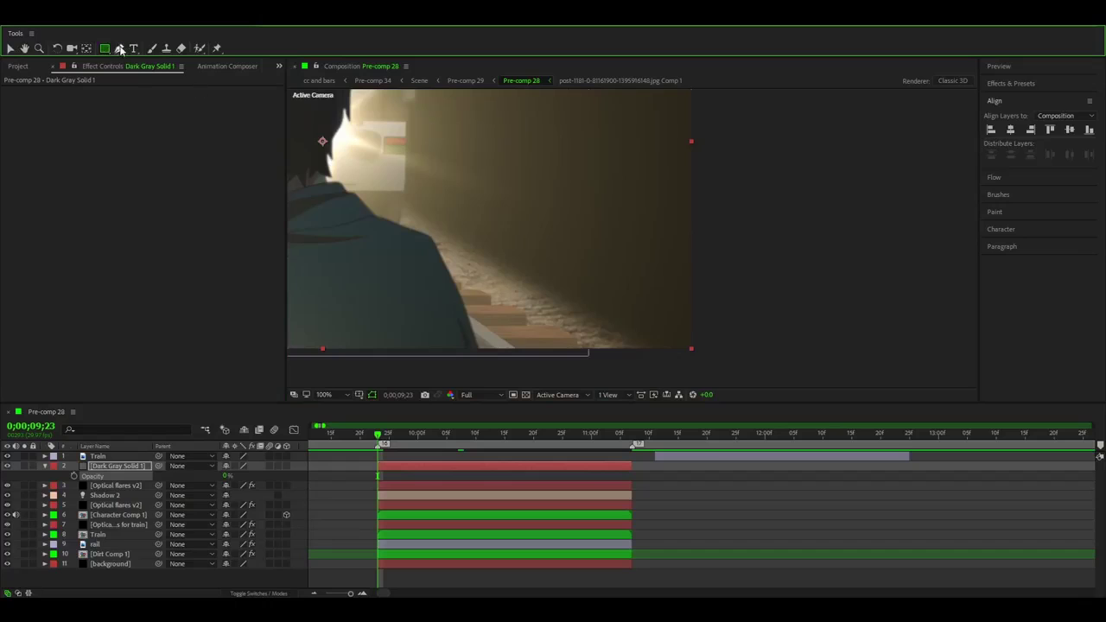
scroll(576, 205, down, 2)
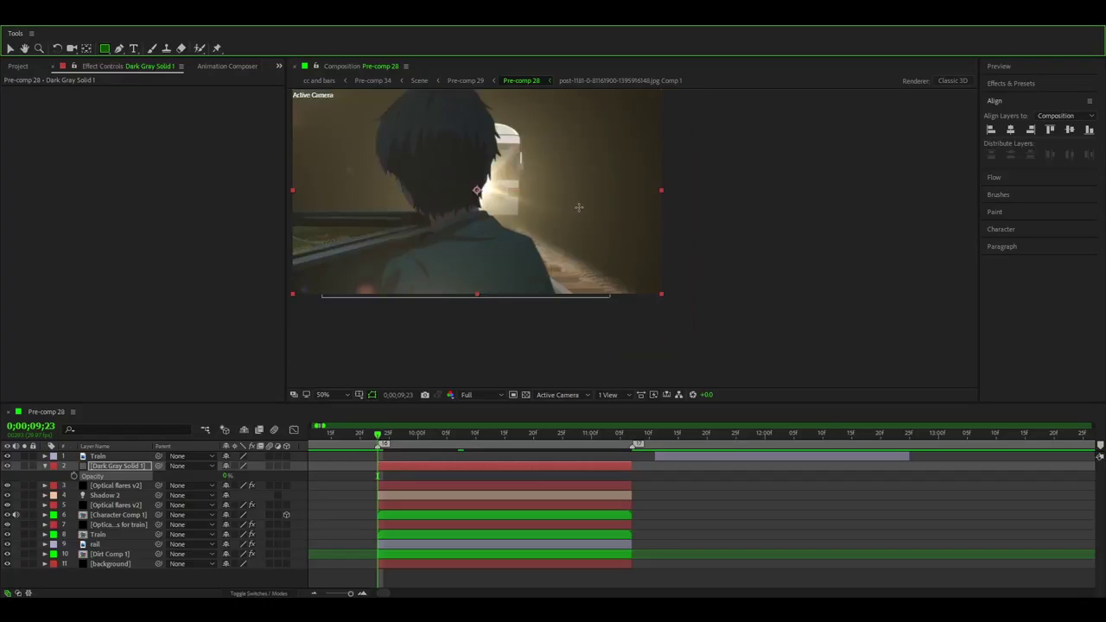
drag(601, 184, 611, 354)
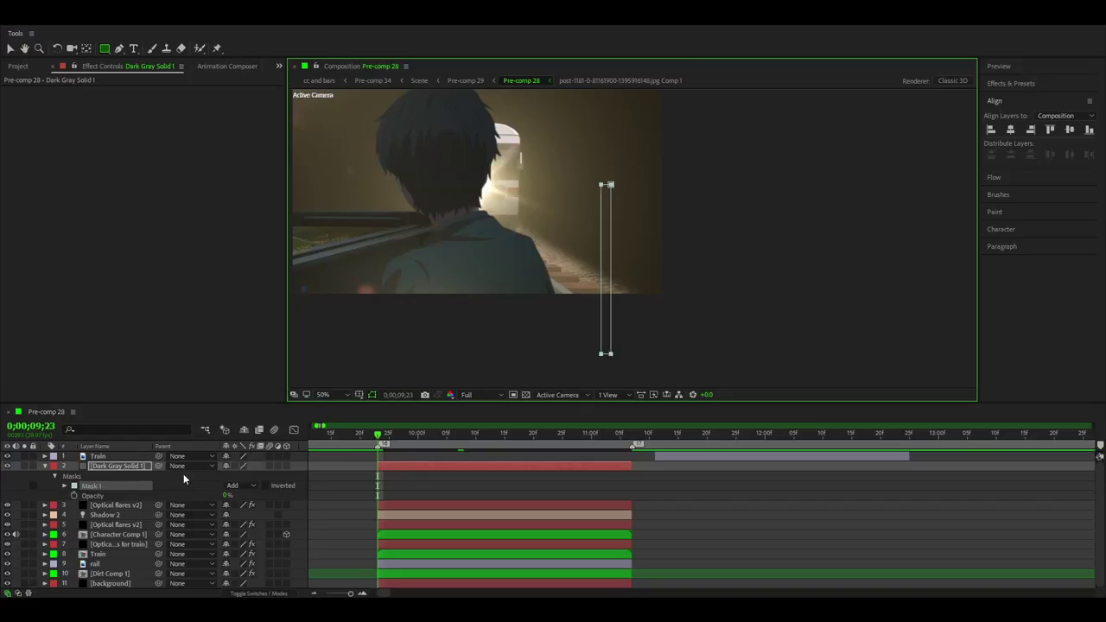
- Set the masked dark gray solid's opacity to 100% and collapse its properties
drag(226, 497, 337, 494)
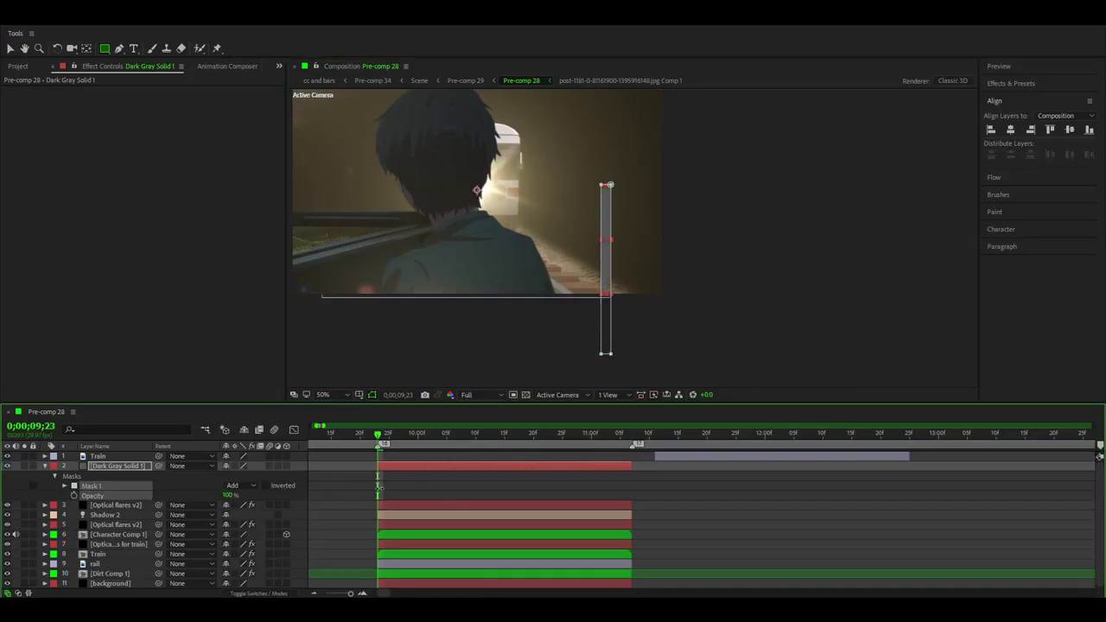
click(444, 484)
key(u)
click(436, 573)
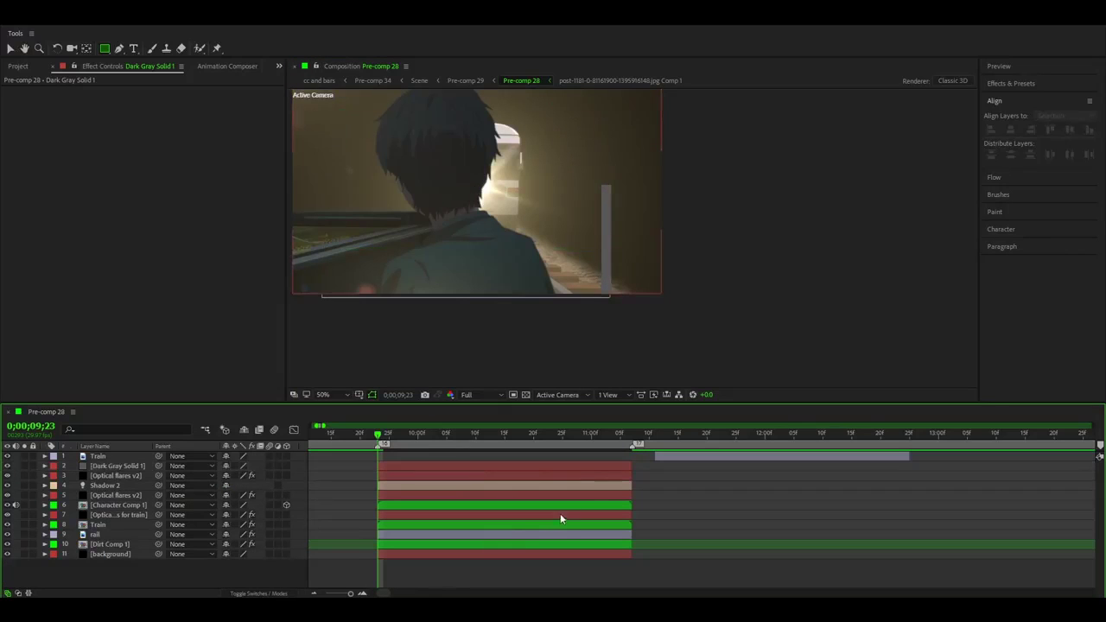
- Move the top Train sign layer in time to start at marker 16 and scale it to 50%
drag(688, 455, 395, 459)
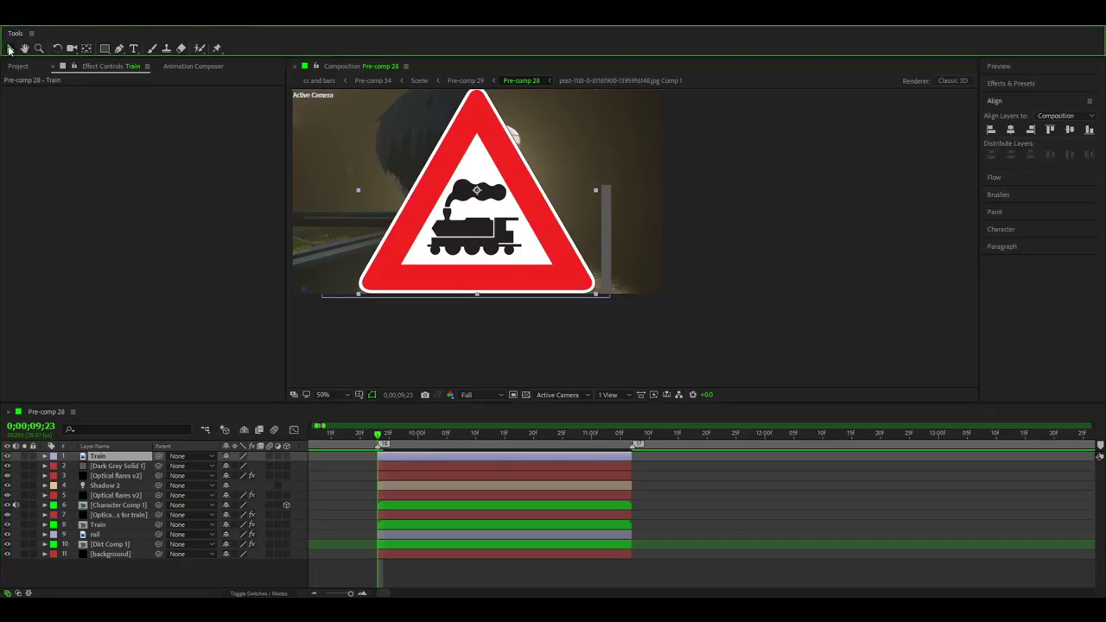
key(s)
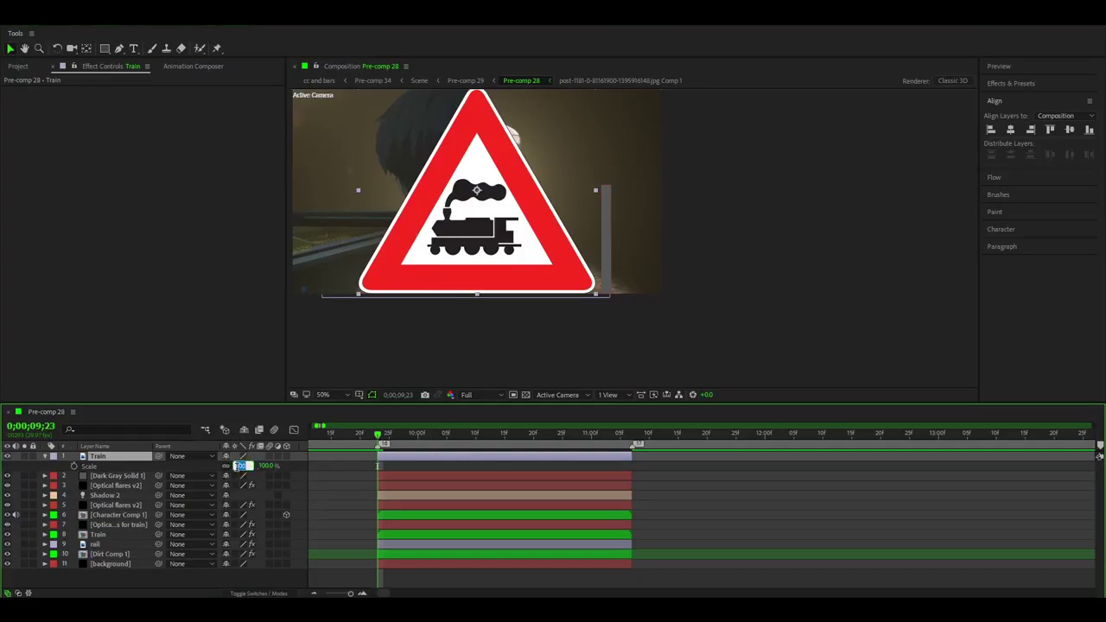
text(70)
key(Return)
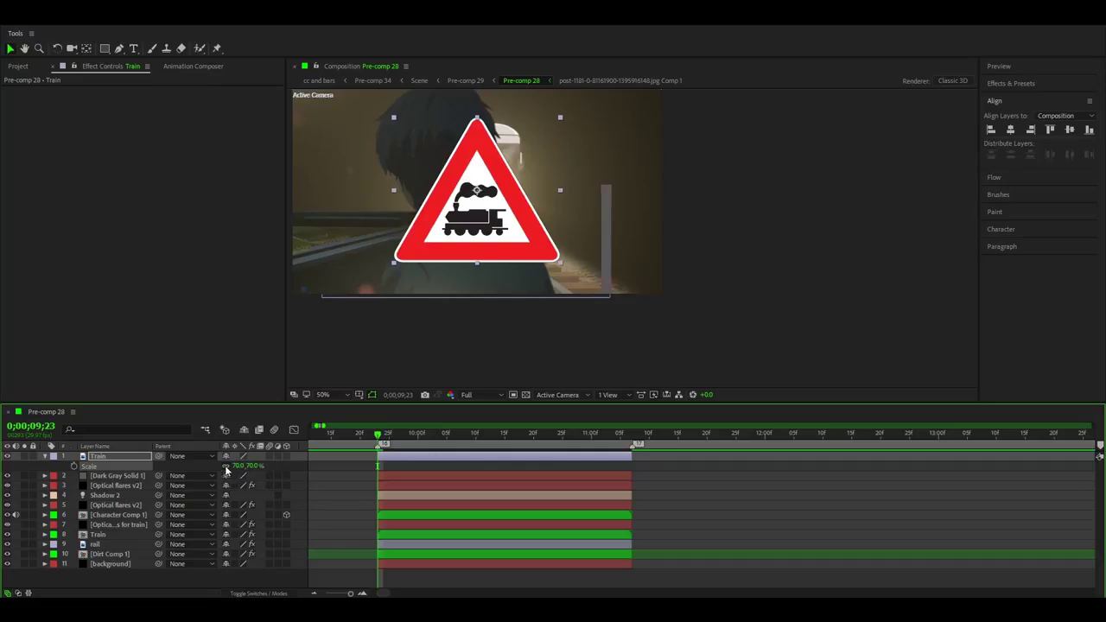
click(239, 466)
text(50)
key(Return)
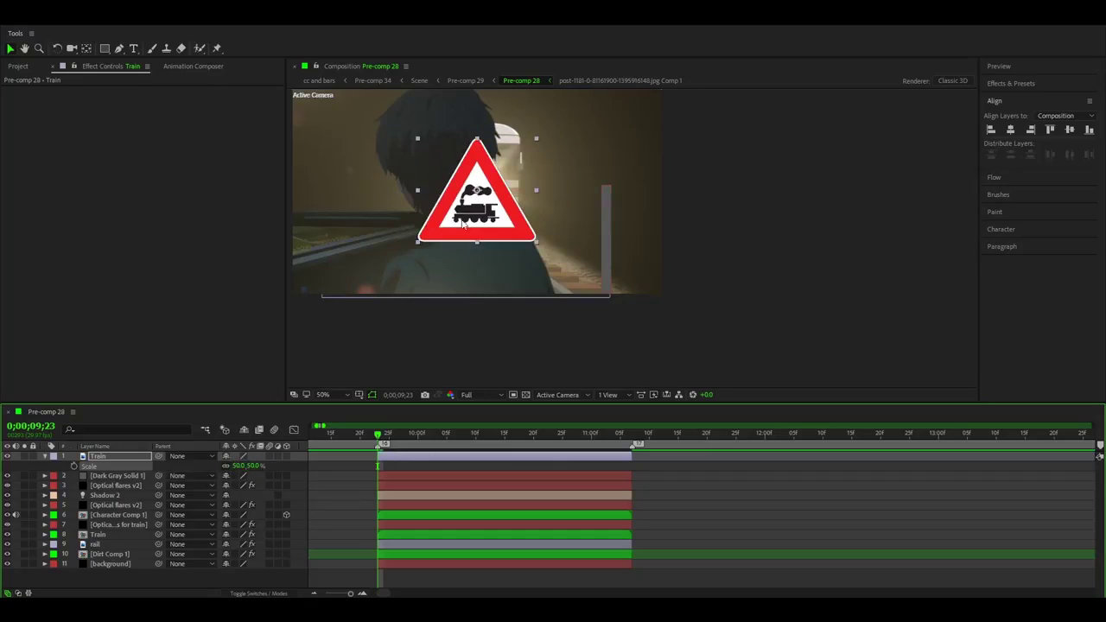
- Place the train warning sign on top of the gray pole and reduce its scale to 35%
scroll(423, 186, up, 2)
drag(686, 232, 776, 187)
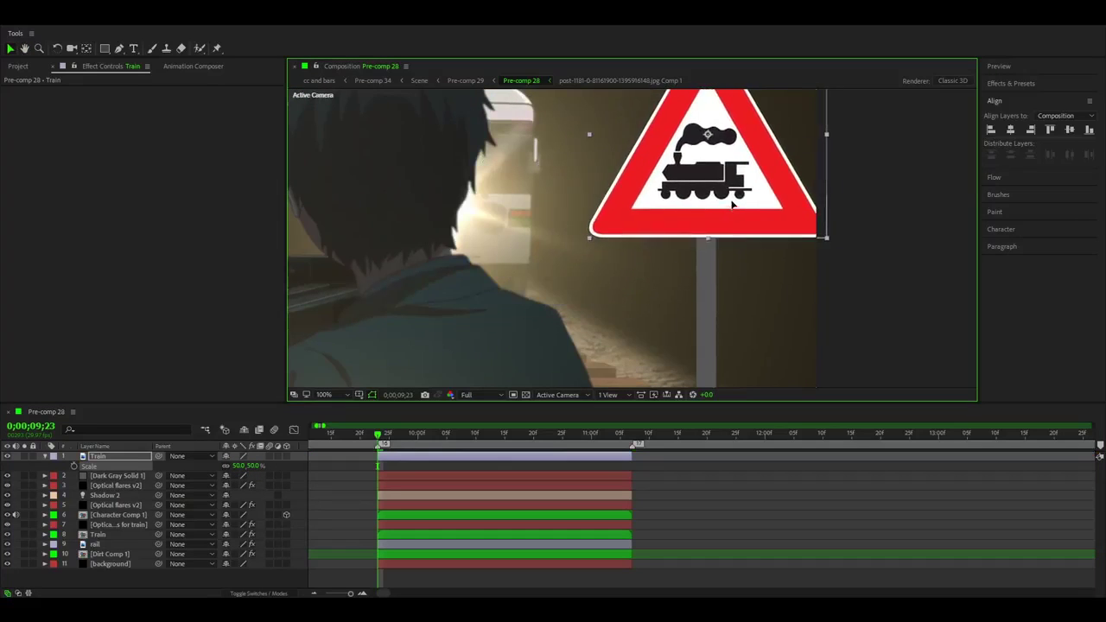
click(244, 466)
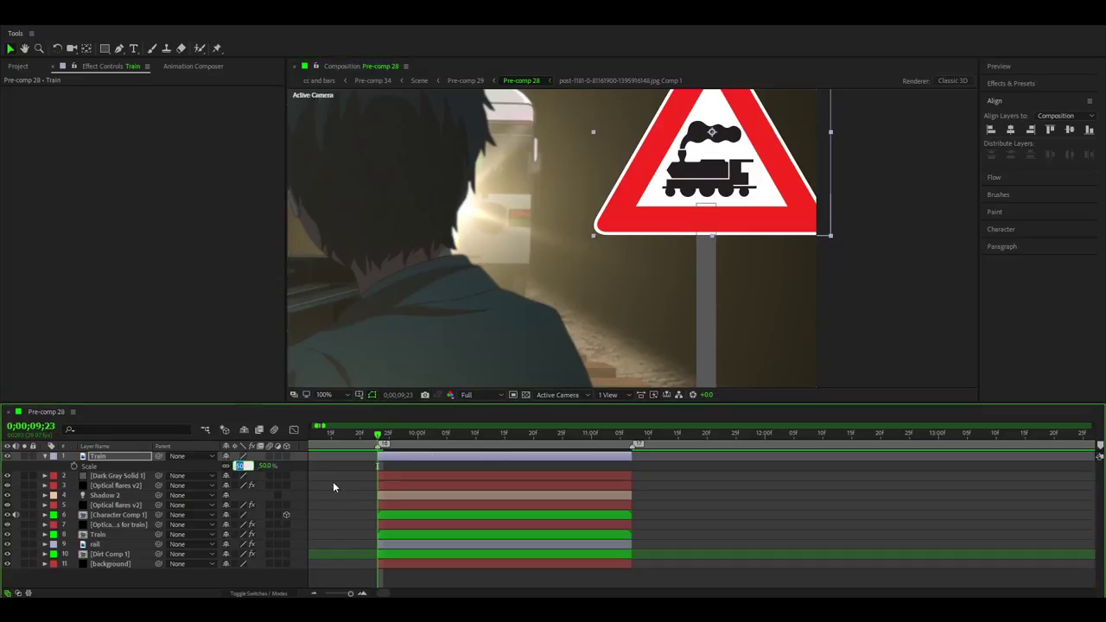
text(35)
key(Return)
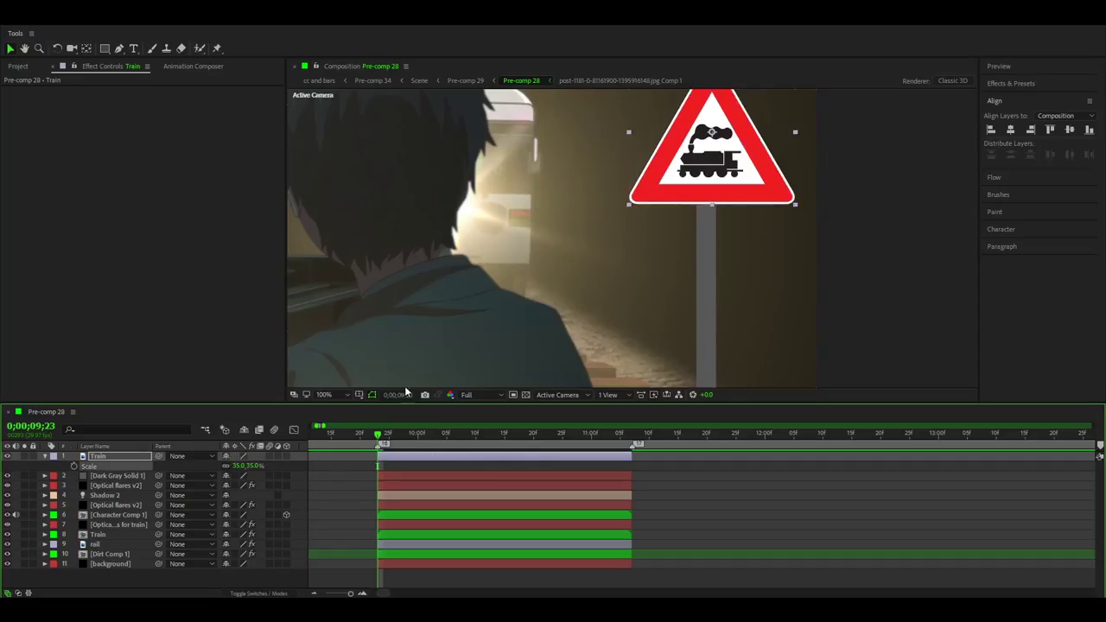
drag(710, 186, 682, 226)
scroll(789, 282, down, 1)
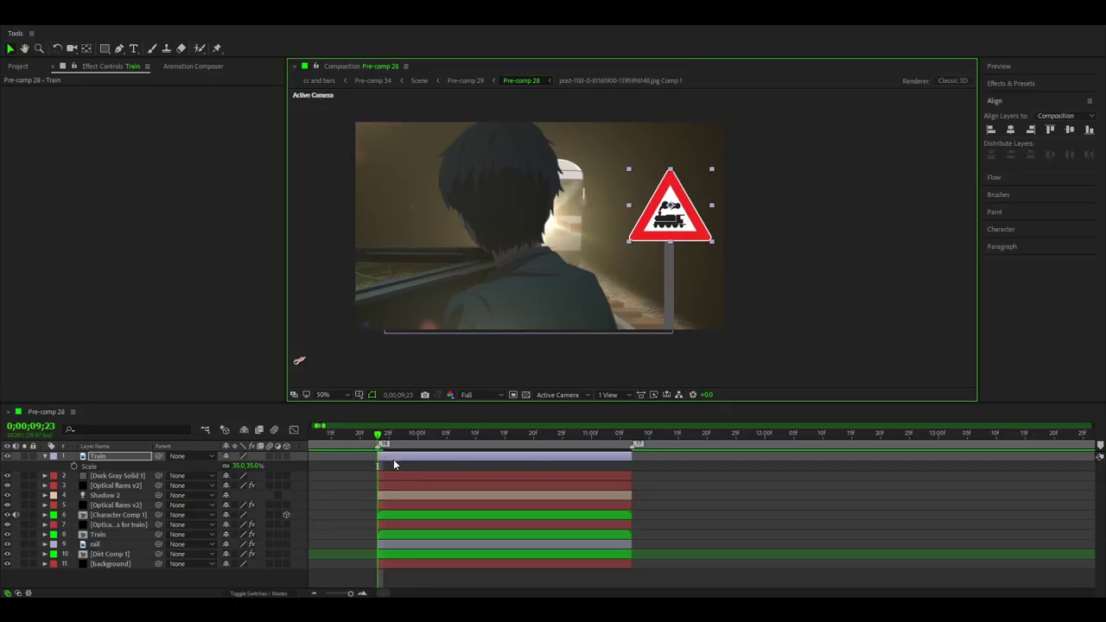
ctrl+click(396, 473)
key(ctrl+shift+c)
click(582, 380)
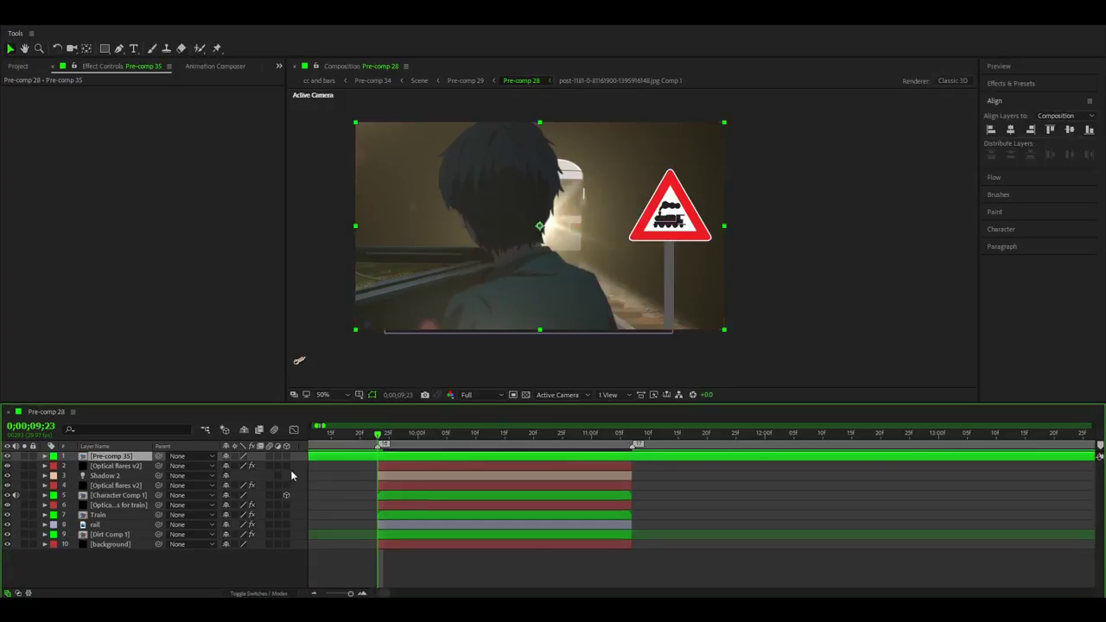
key(ctrl+z)
- Pre-compose the Train sign and dark gray solid as Pre-comp 35, adjusting the composition duration to the selected layers' time span
key(ctrl+shift+c)
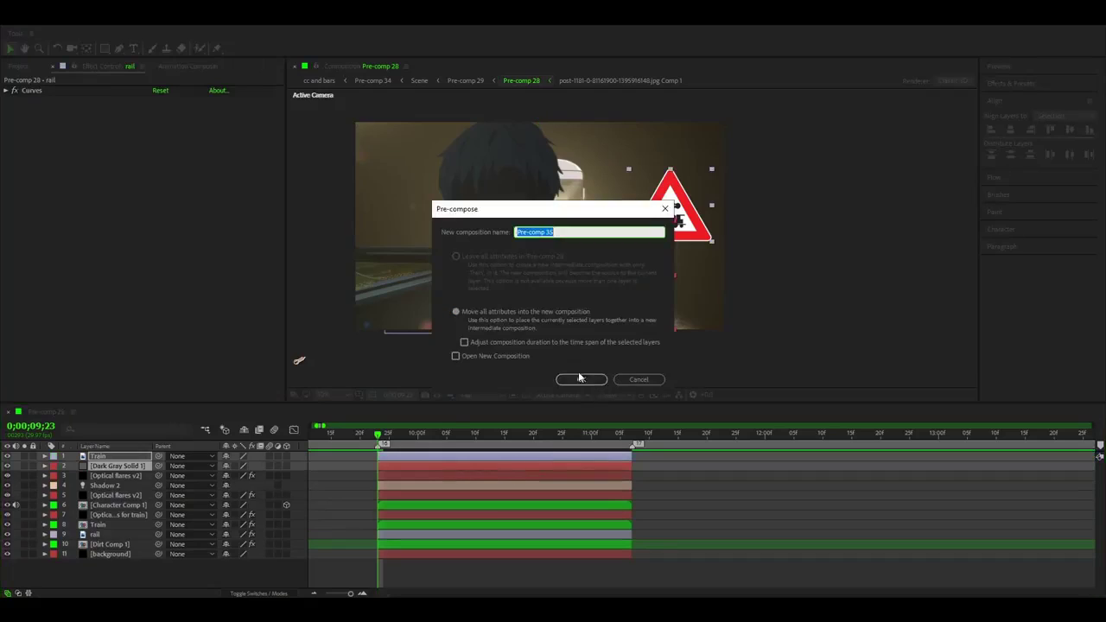
click(480, 343)
click(598, 380)
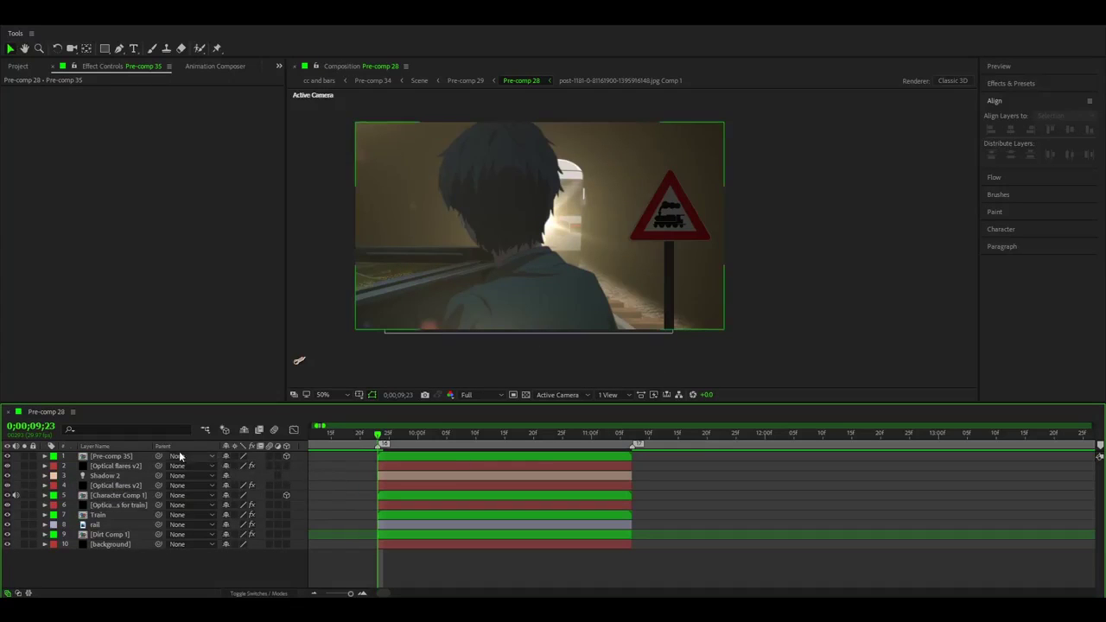
- Place Pre-comp 35 between the Train and rail layers, rotate the sign slightly in 3D about its vertical axis, and preview the shot
drag(122, 456, 122, 517)
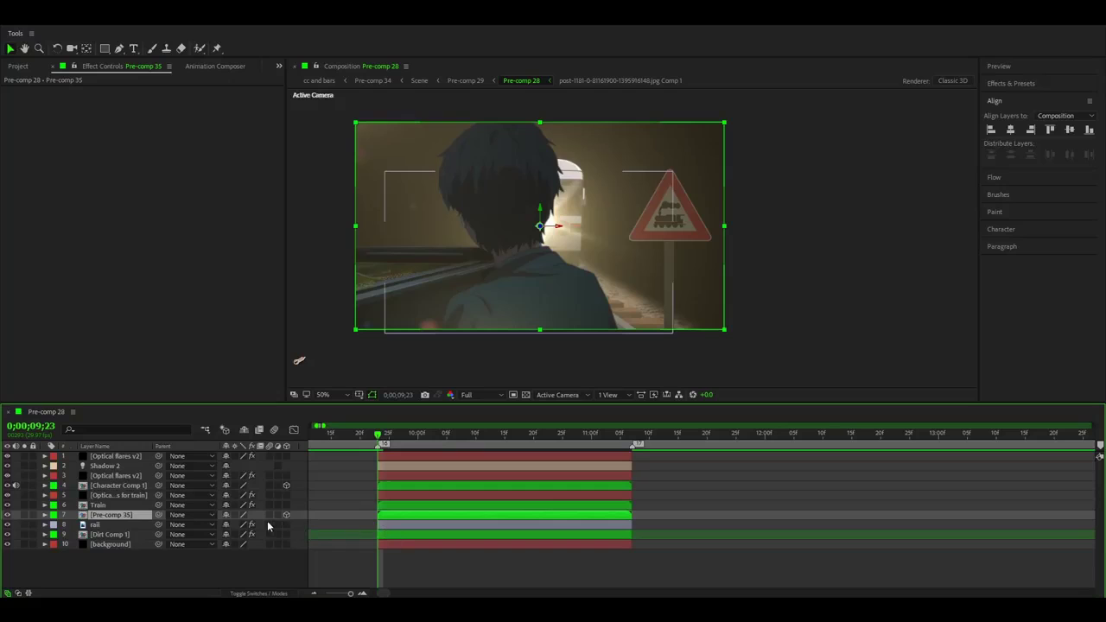
key(r)
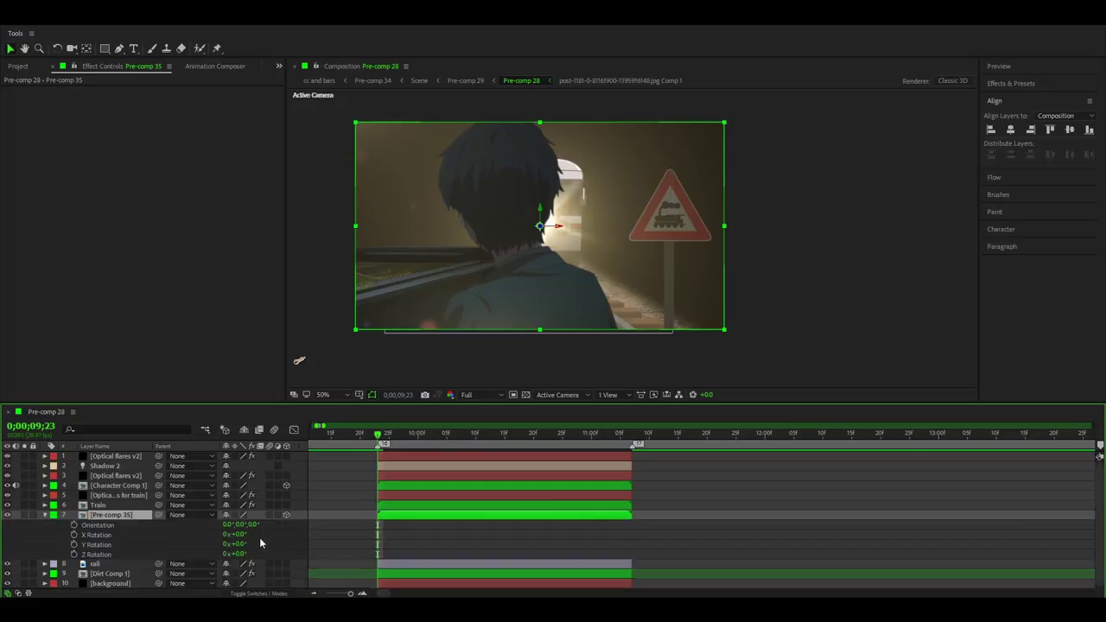
drag(237, 536, 485, 572)
key(ctrl+z)
key(r)
click(470, 555)
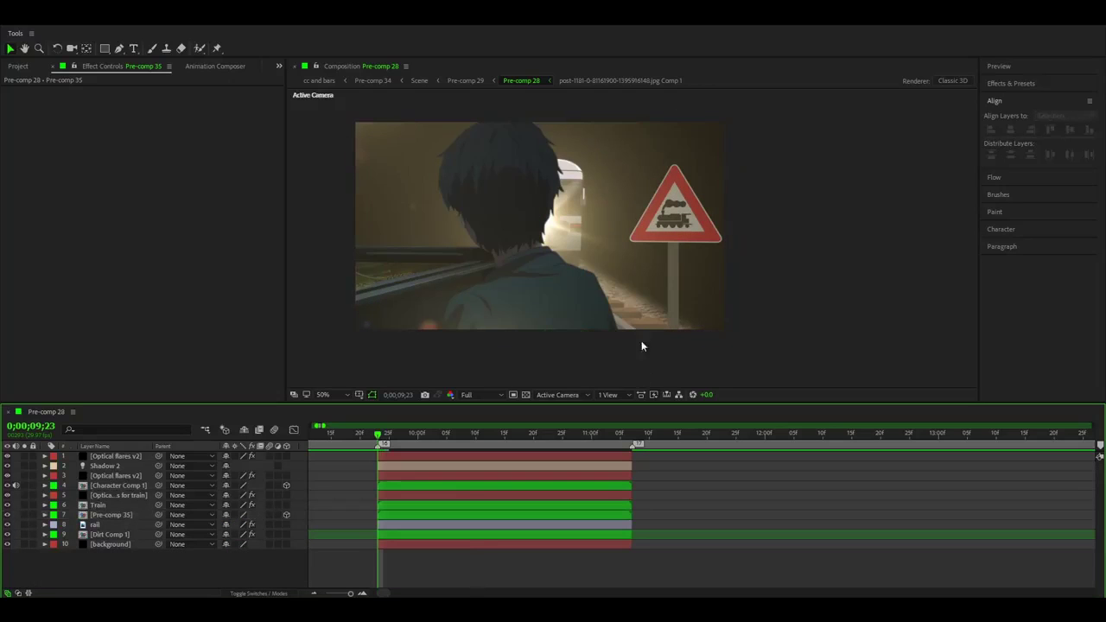
key(space)
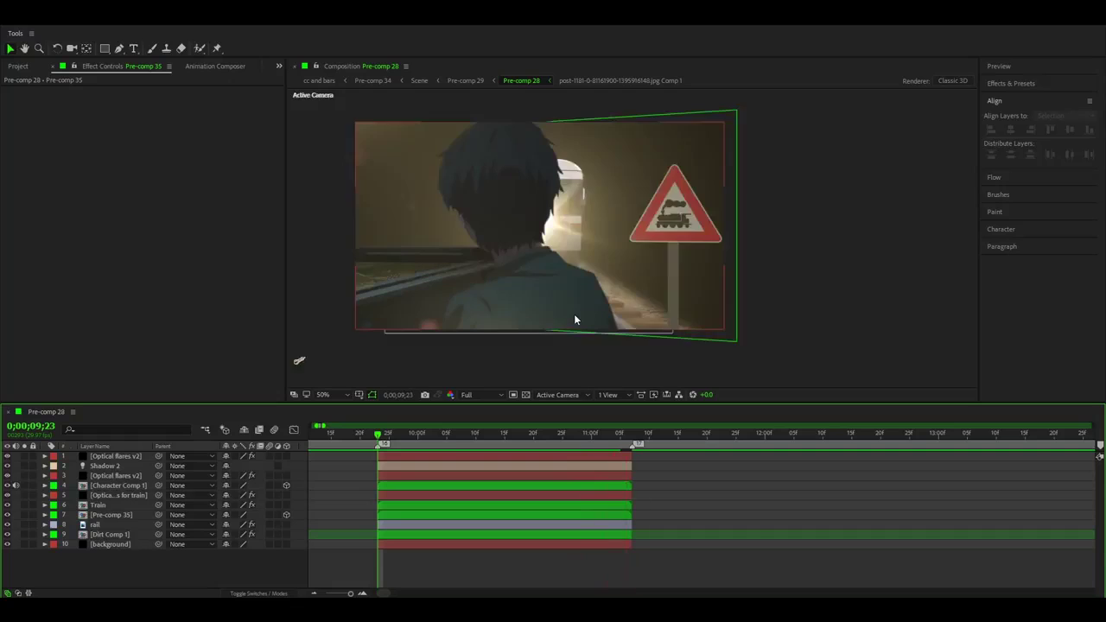
- Pre-compose all ten layers as Pre-comp 36, with the composition duration adjusted to the selected layers' time span
click(390, 455)
shift+click(417, 543)
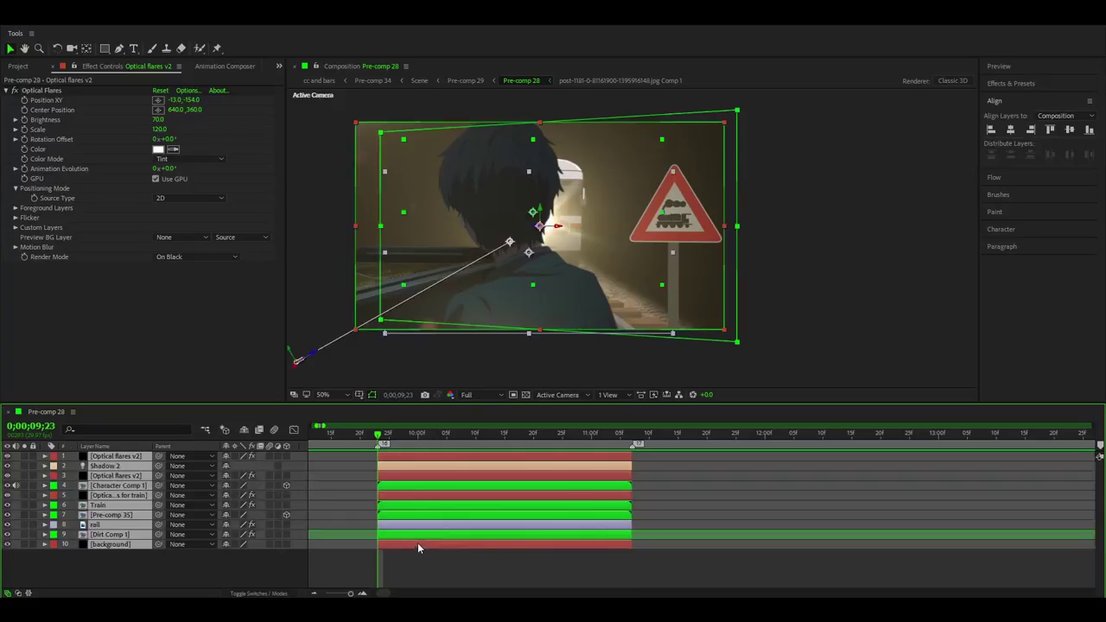
key(ctrl+shift+c)
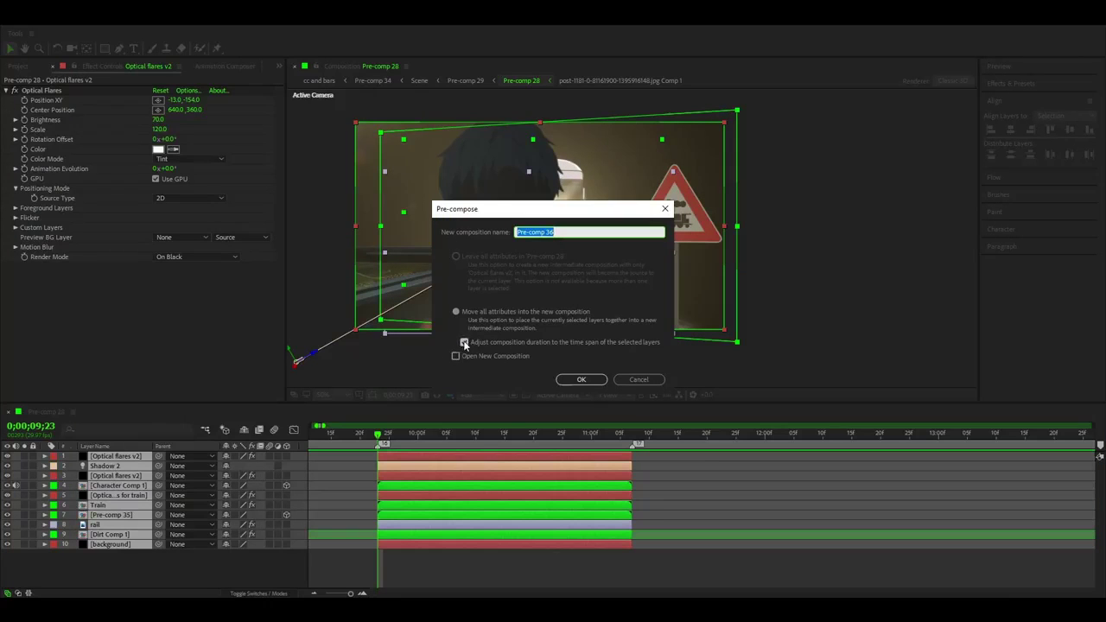
click(464, 343)
click(576, 380)
- Split Pre-comp 36 at markers 16 and 17 and delete the pieces outside that range
key(ctrl+shift+d)
click(632, 436)
key(ctrl+shift+d)
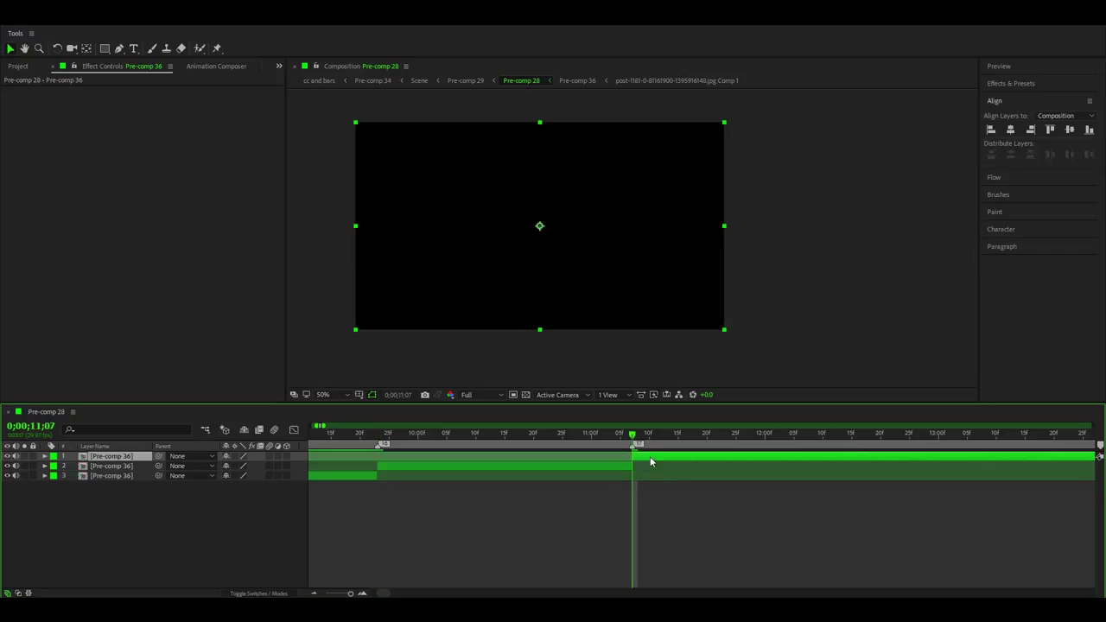
key(Delete)
click(353, 466)
key(Delete)
- Create a two-node camera named Camera 1 with a 52.50 mm focal length
click(389, 434)
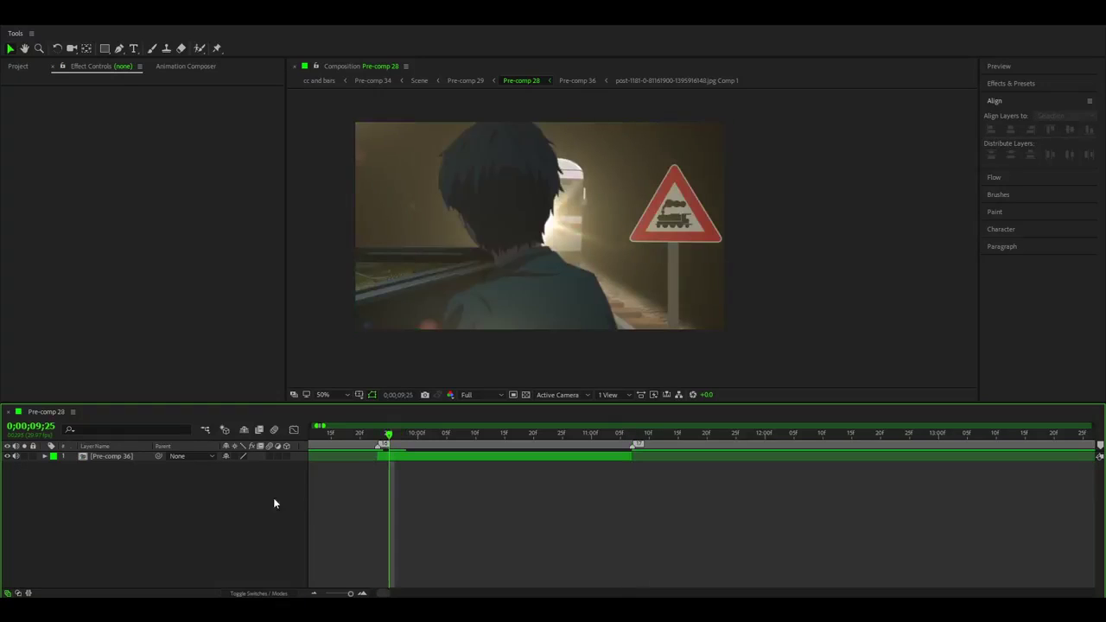
right_click(227, 493)
mouse_move(272, 370)
click(406, 423)
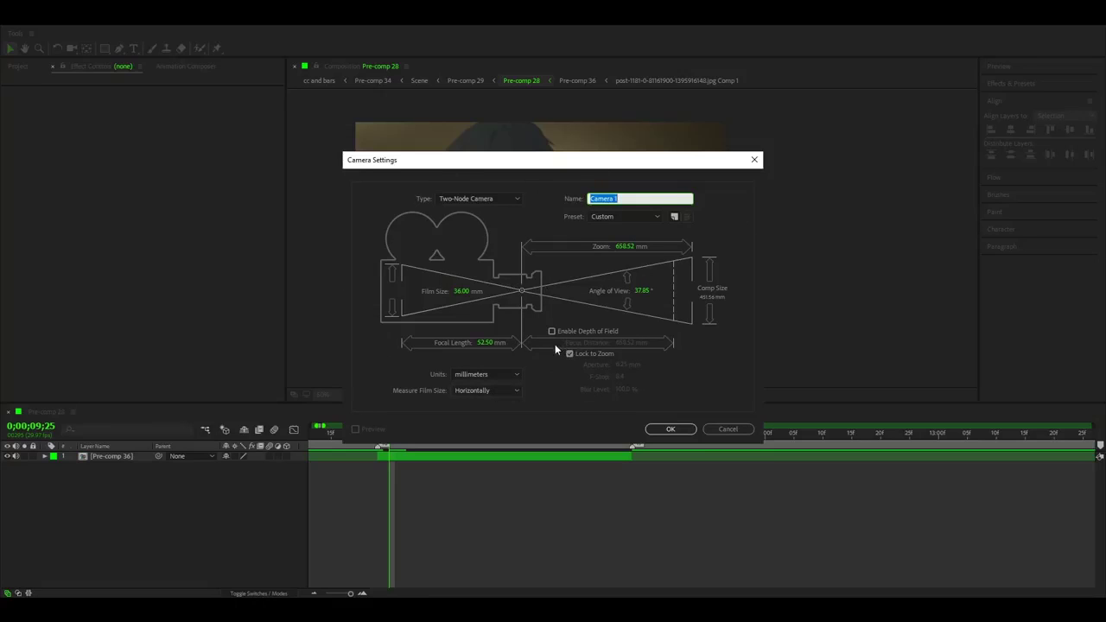
click(671, 430)
- Split the camera layer at markers 16 and 17 and delete the pieces outside that range
key(Page_Up)
key(Page_Up)
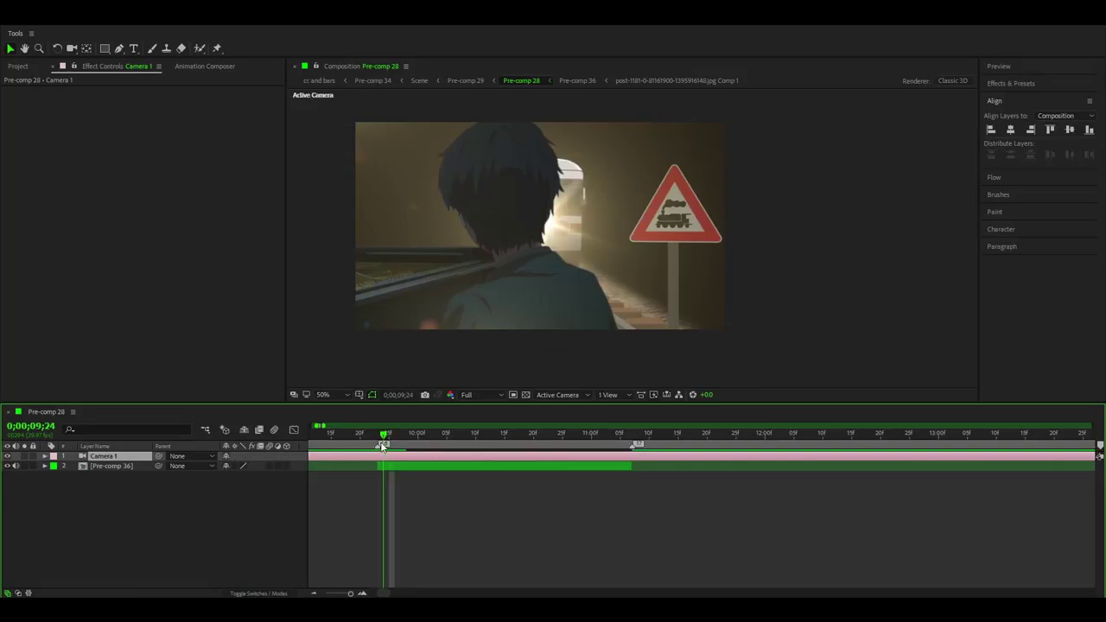
key(ctrl+shift+d)
click(634, 444)
key(ctrl+shift+d)
key(Delete)
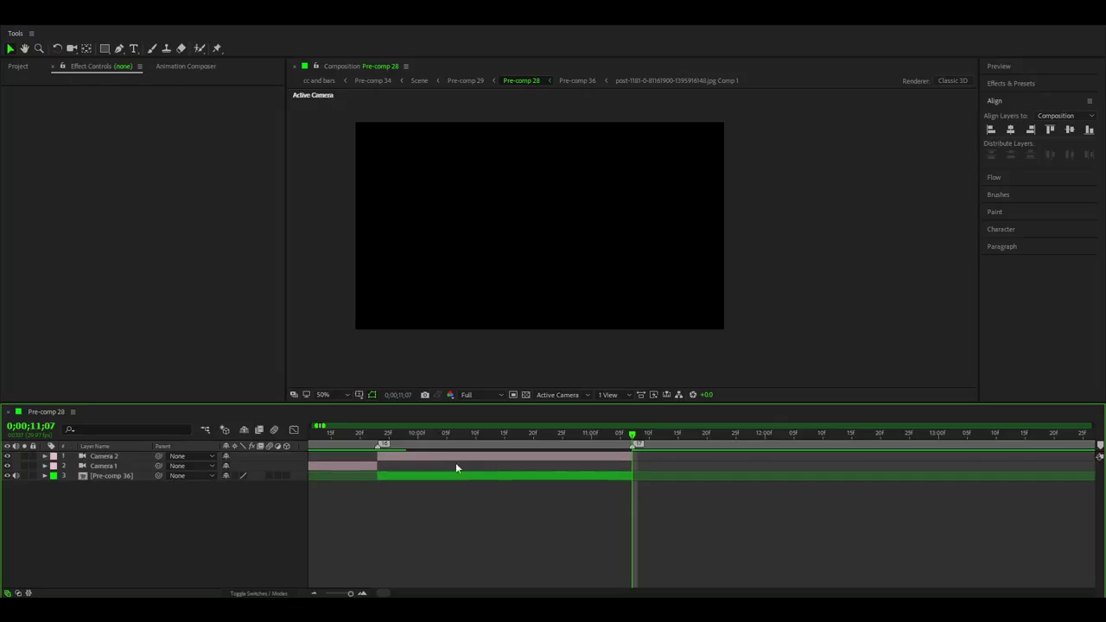
click(356, 468)
key(Delete)
- Create a null object, trim it to the range between markers 16 and 17, and return to its first frame
right_click(219, 529)
mouse_move(276, 403)
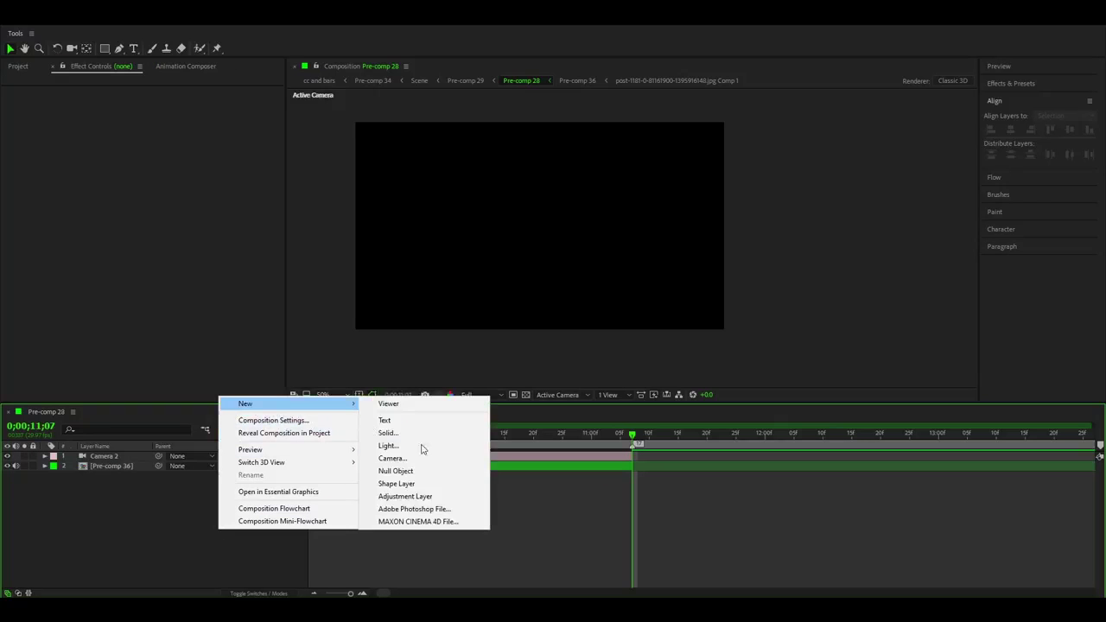
click(424, 471)
drag(390, 432, 633, 443)
key(ctrl+shift+d)
key(ctrl+shift+d)
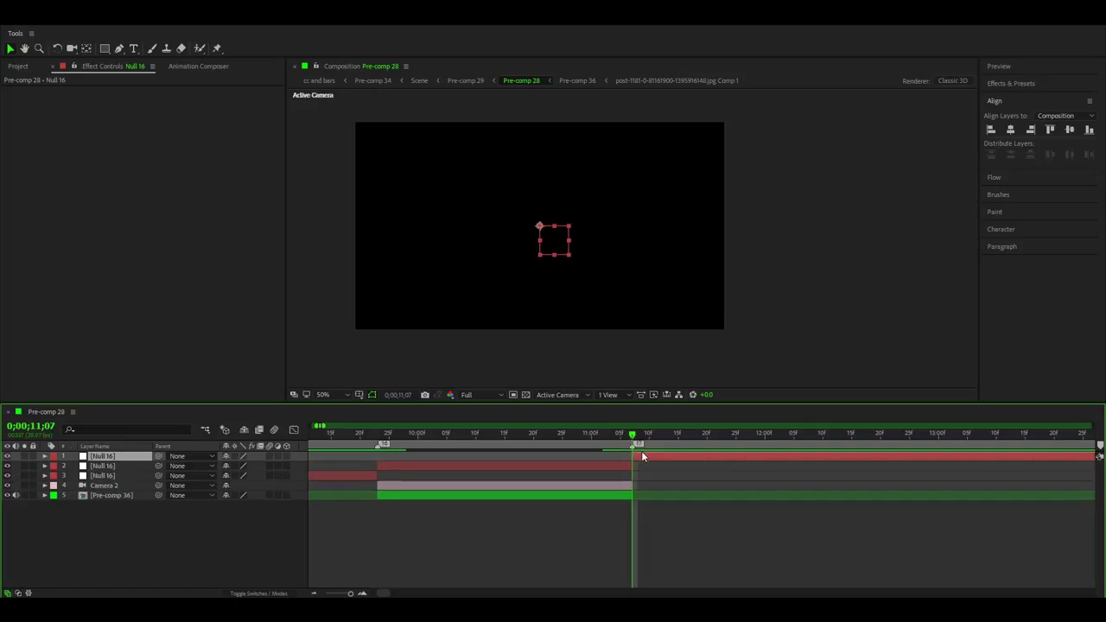
key(Delete)
click(368, 466)
key(Delete)
key(j)
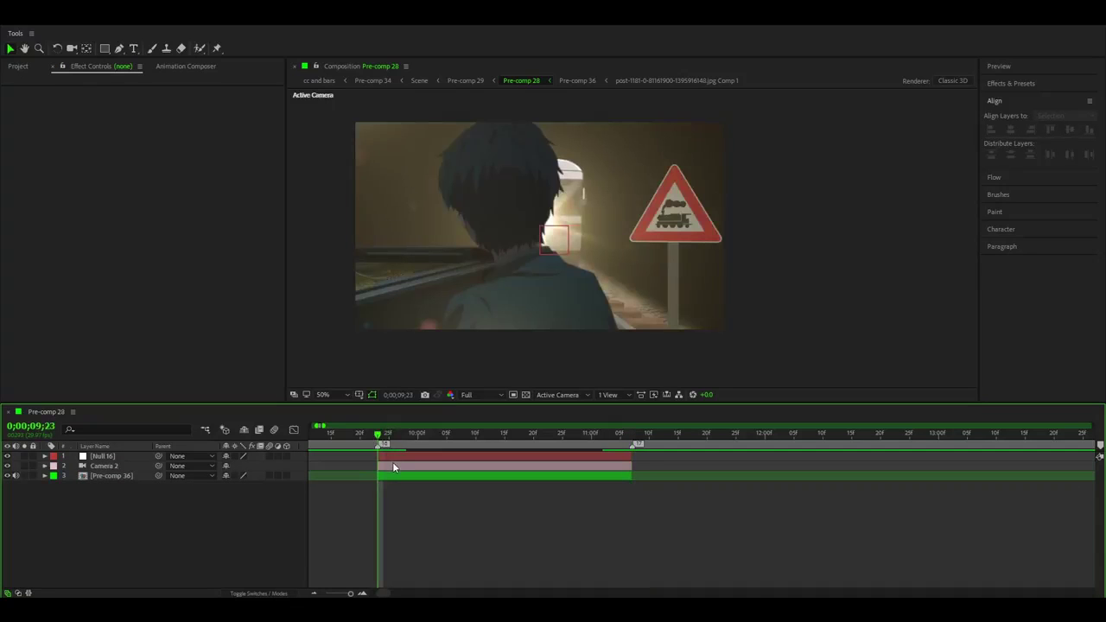
- Make Pre-comp 36 a 3D layer and parent Camera 2 to the Null 16 layer
click(376, 478)
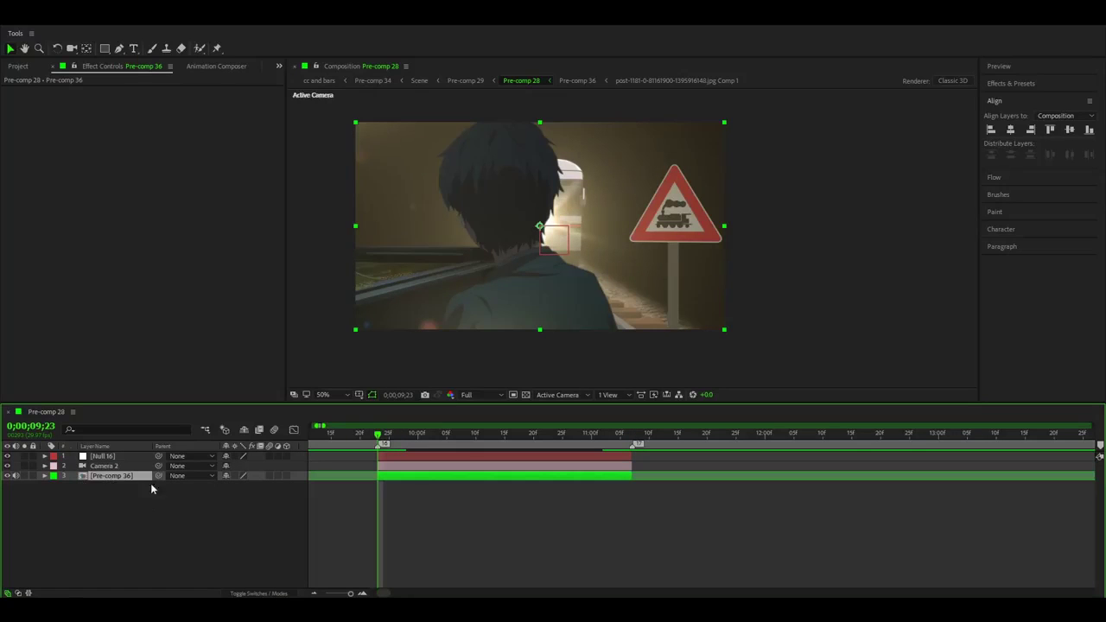
click(286, 476)
click(214, 521)
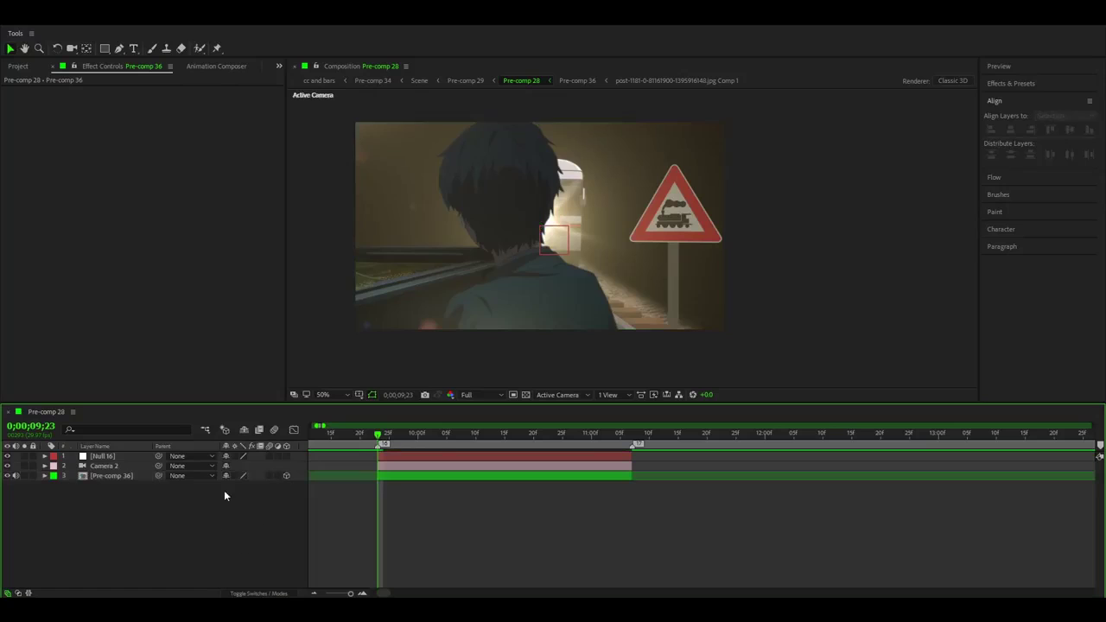
drag(159, 466, 180, 498)
drag(158, 456, 158, 457)
click(395, 454)
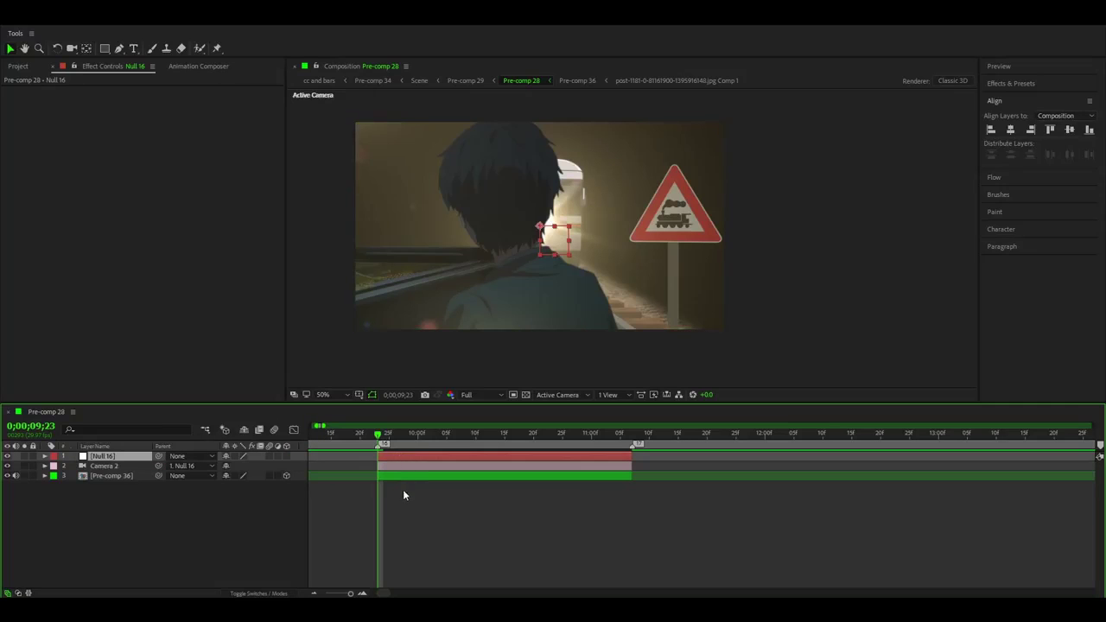
click(414, 524)
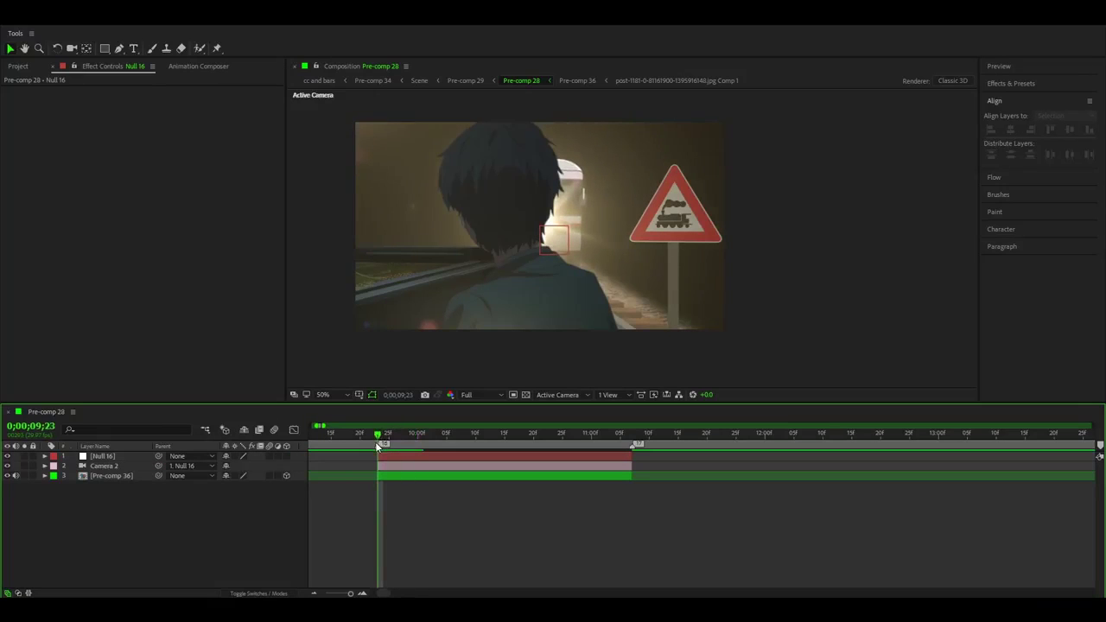
- Separate the Position dimensions of Null 16 and keyframe its X Position at 60 on the layer's first frame
click(387, 455)
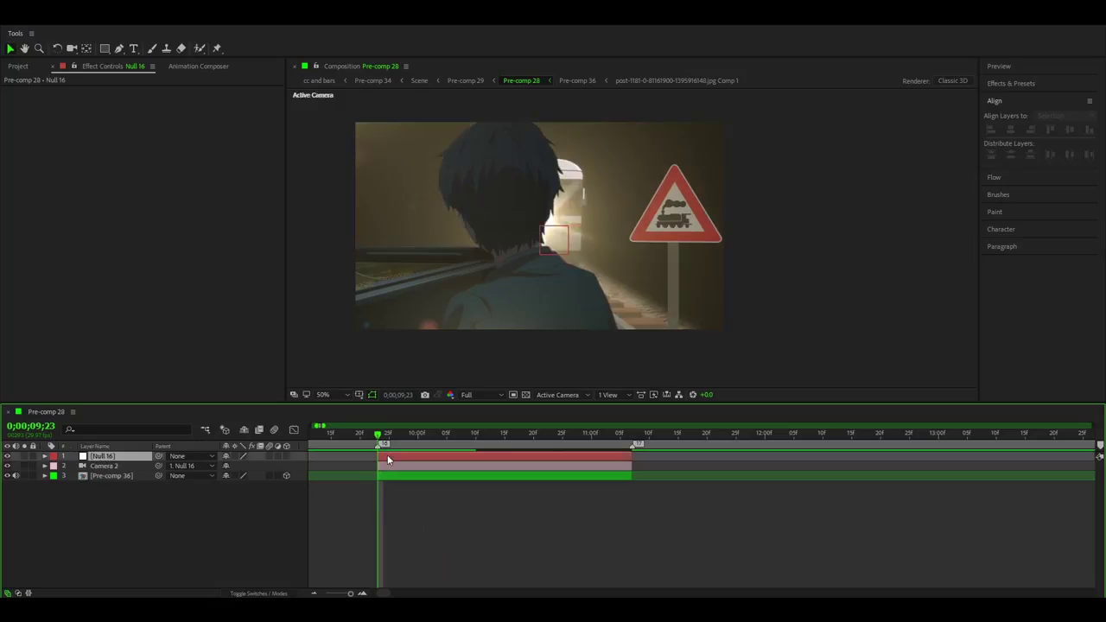
key(p)
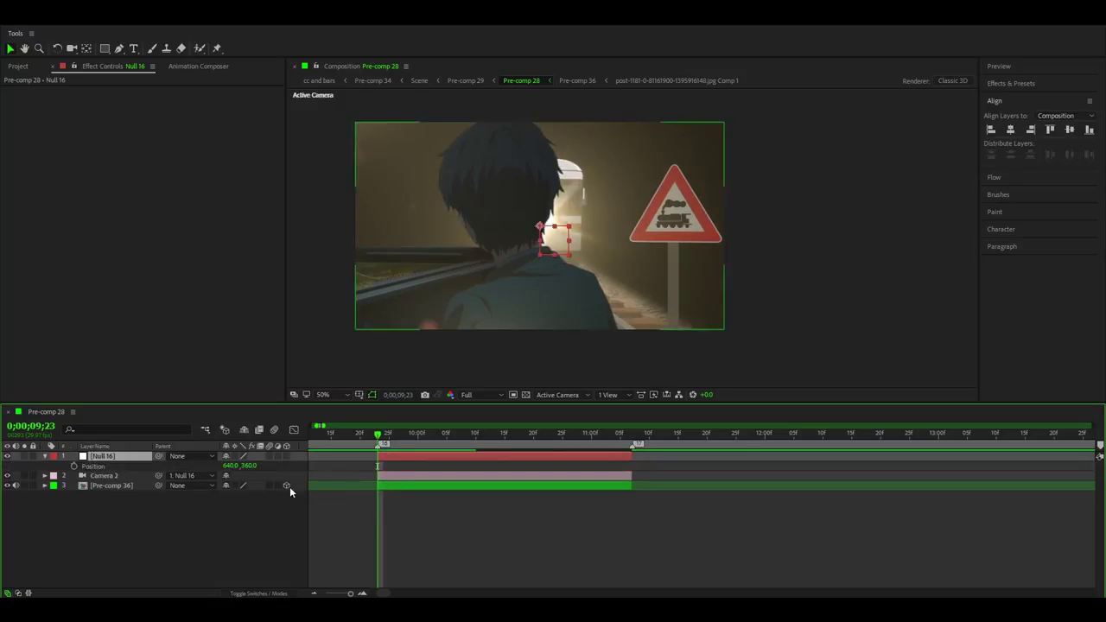
right_click(101, 464)
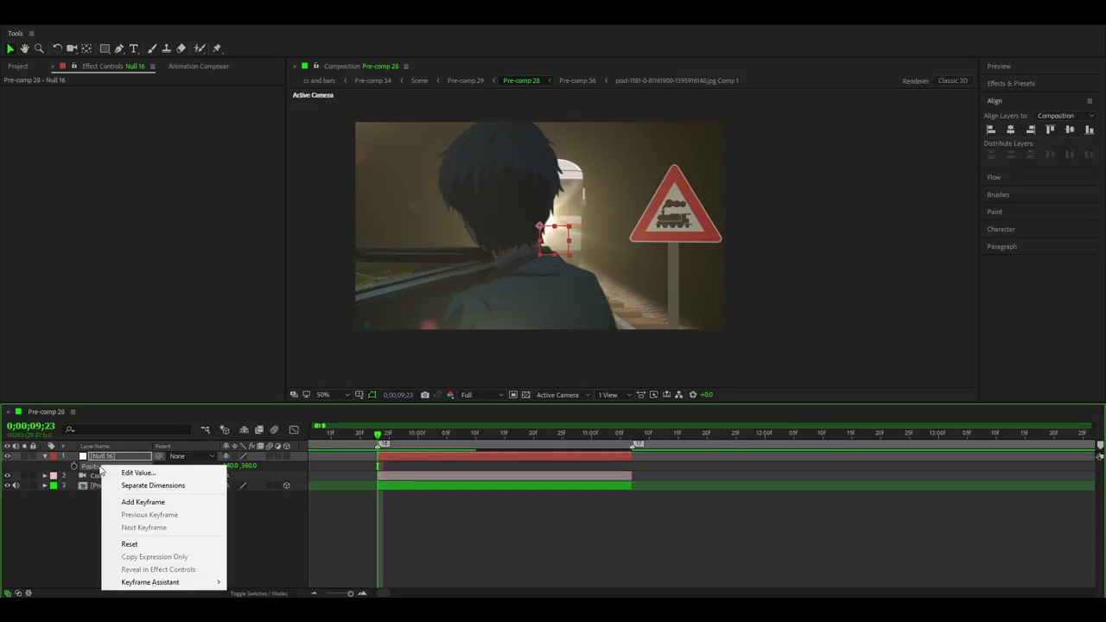
click(125, 486)
drag(230, 466, 198, 477)
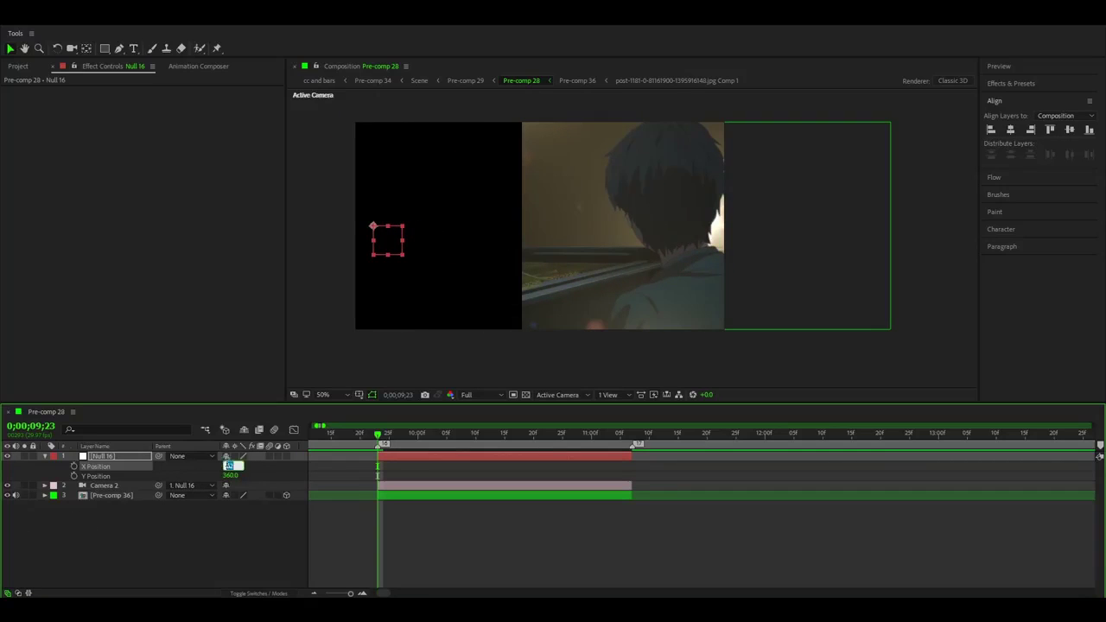
text(60)
key(Return)
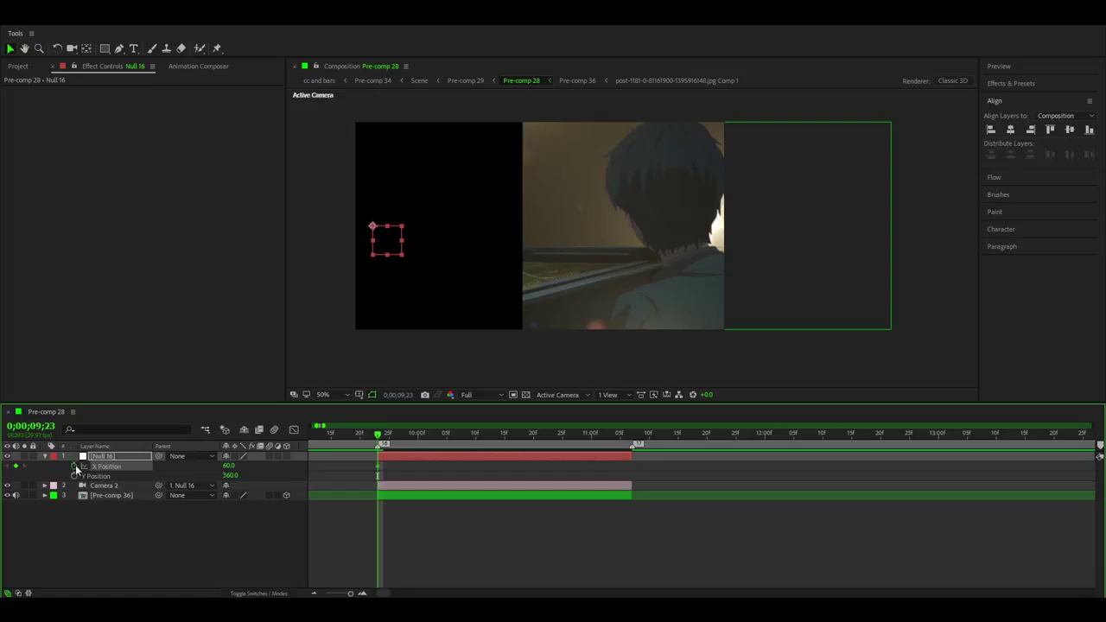
- Reset the null's X Position at 0;00;10;08 and move that keyframe to about 0;00;10;23
key(u)
drag(408, 435, 465, 436)
right_click(110, 468)
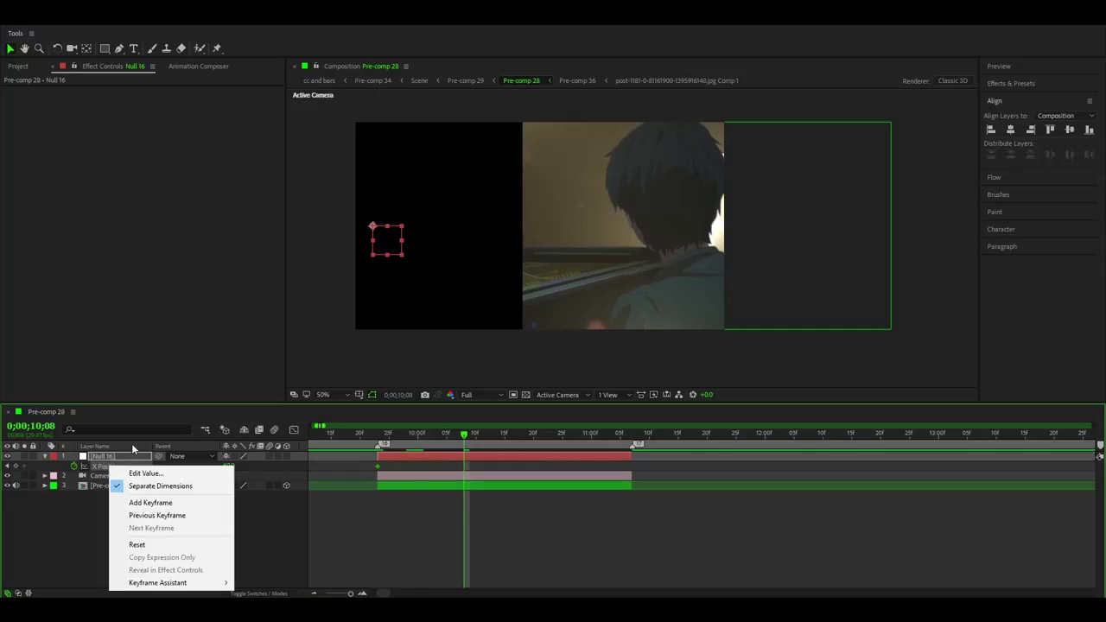
click(152, 544)
drag(464, 467, 552, 464)
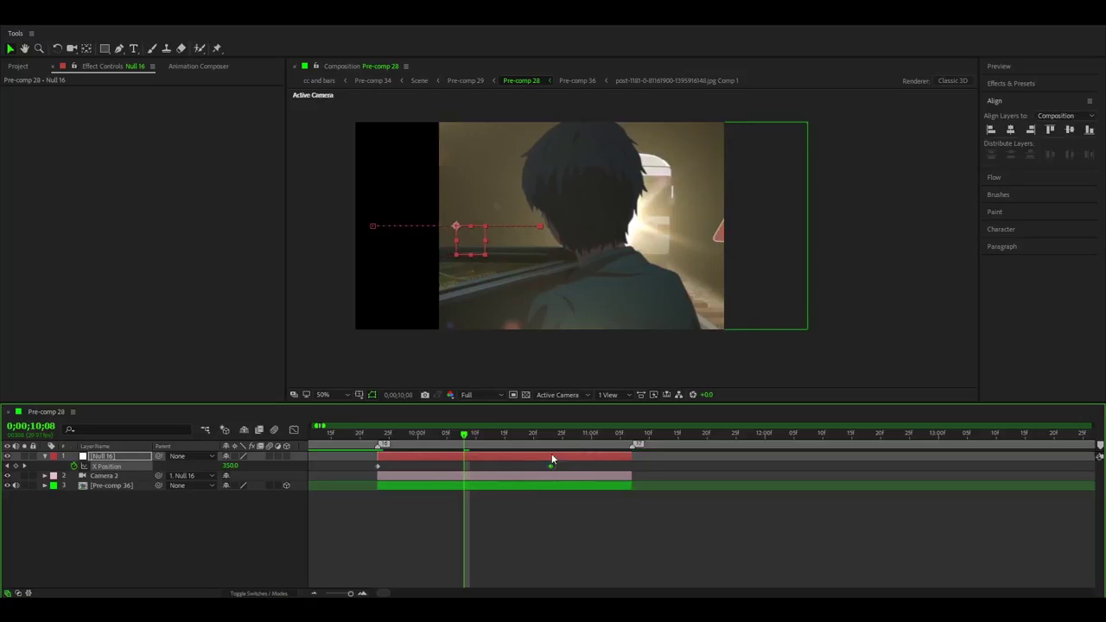
- Add an X Position keyframe of 1164 at 0;00;11;01, move it to marker 17, and select all three keyframes
key(shift+Page_Down)
key(shift+Page_Down)
key(Page_Down)
key(Page_Down)
key(Page_Down)
drag(232, 467, 519, 453)
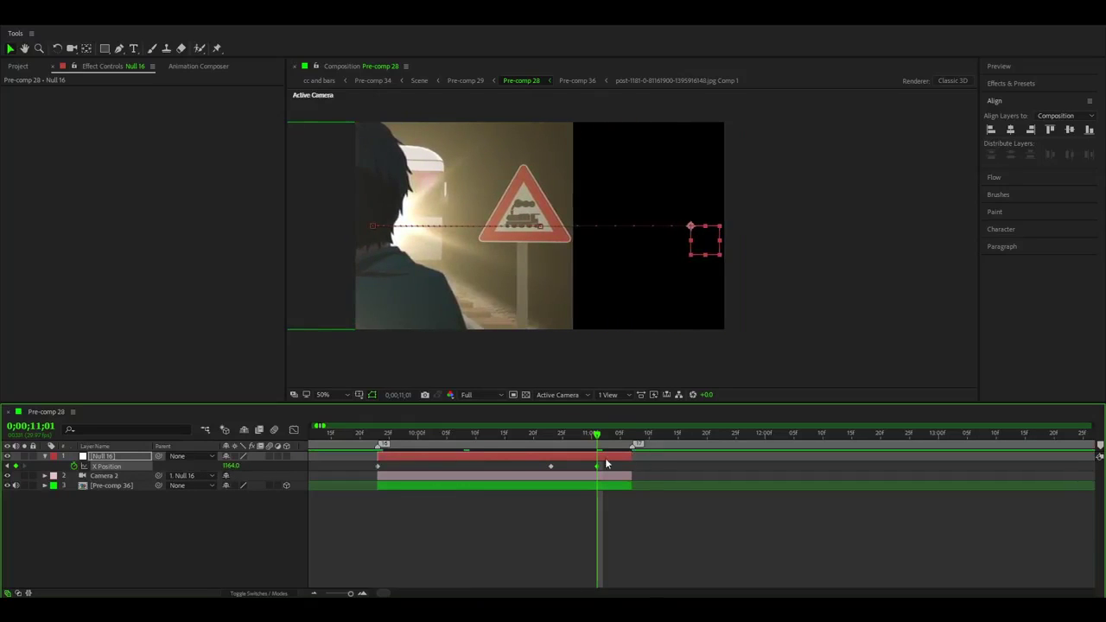
drag(596, 466, 359, 476)
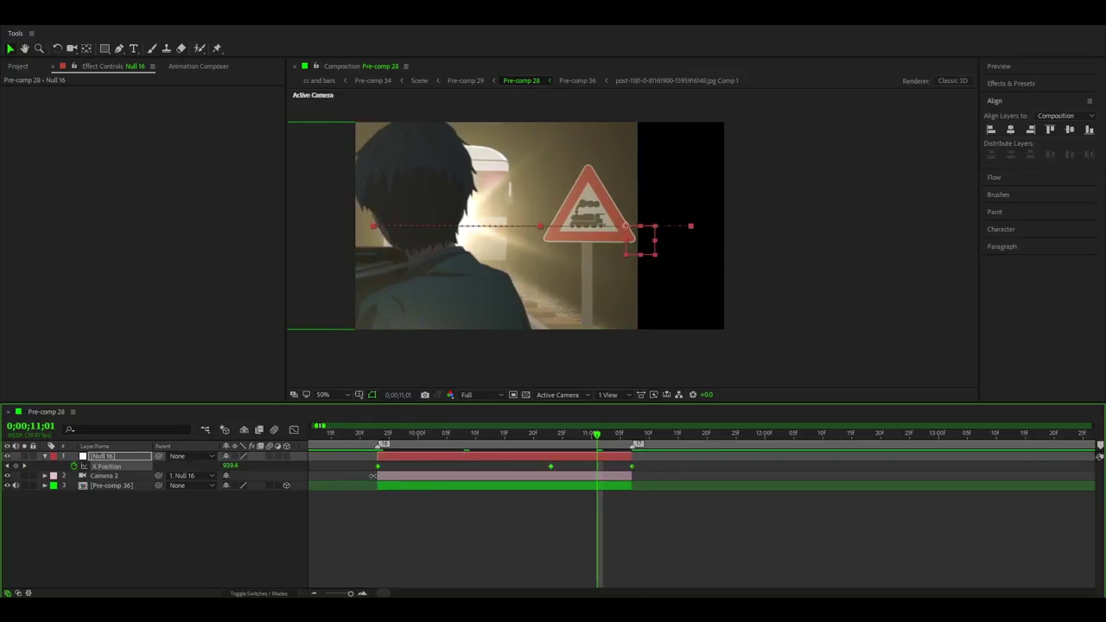
- Easy-ease the null's X Position keyframes and shape the value graph to be steep at both ends and flat in the middle
key(F9)
click(416, 502)
click(377, 466)
click(294, 430)
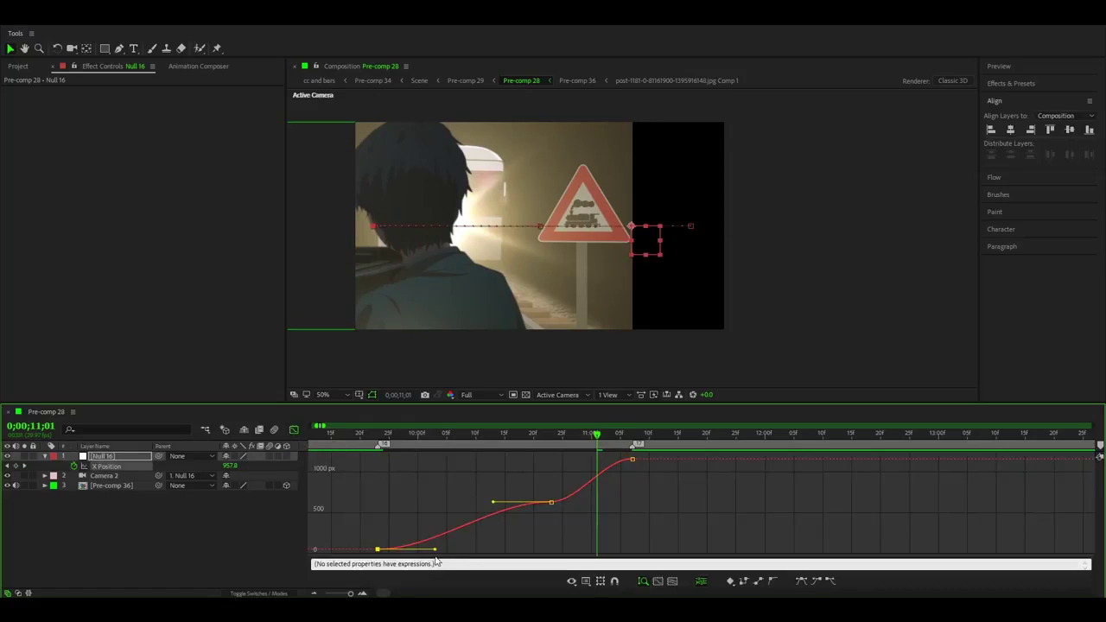
drag(435, 549, 380, 504)
drag(493, 502, 379, 510)
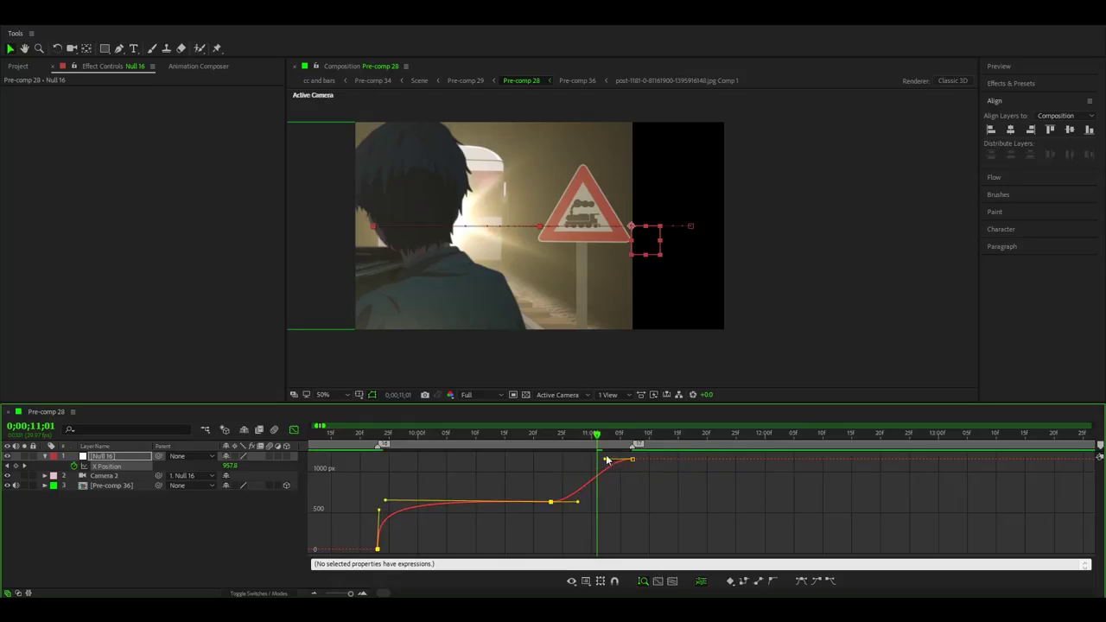
drag(607, 460, 620, 501)
click(343, 432)
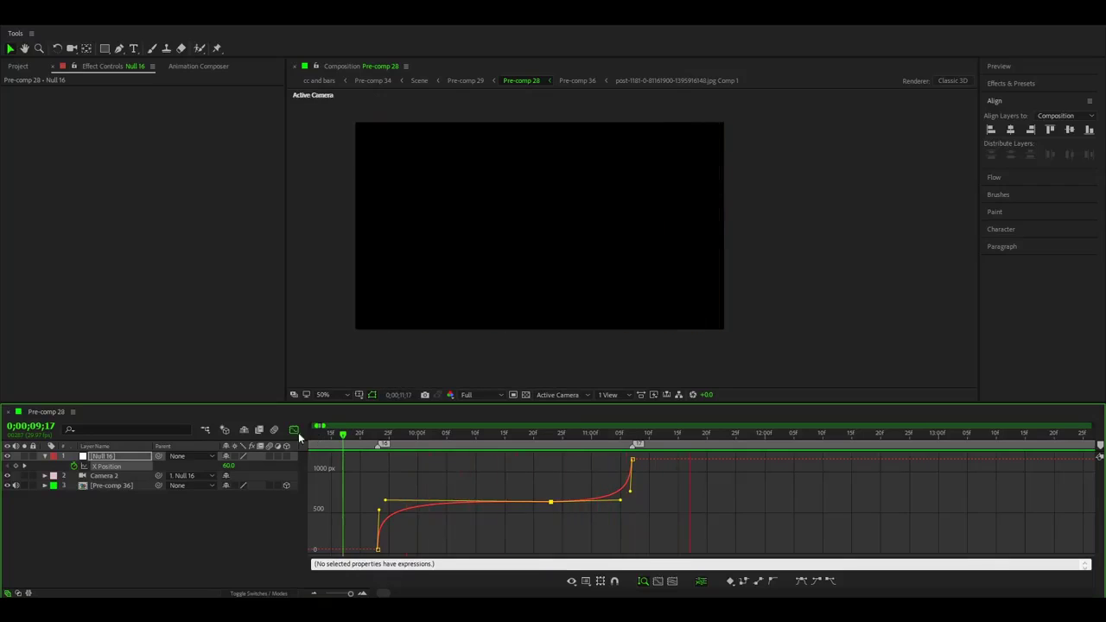
click(295, 429)
key(u)
- Apply Motion Tile to Pre-comp 36 with Output Width 310, Output Height 380 and Mirror Edges on, and preview it
click(419, 497)
click(400, 435)
click(402, 477)
key(ctrl+space)
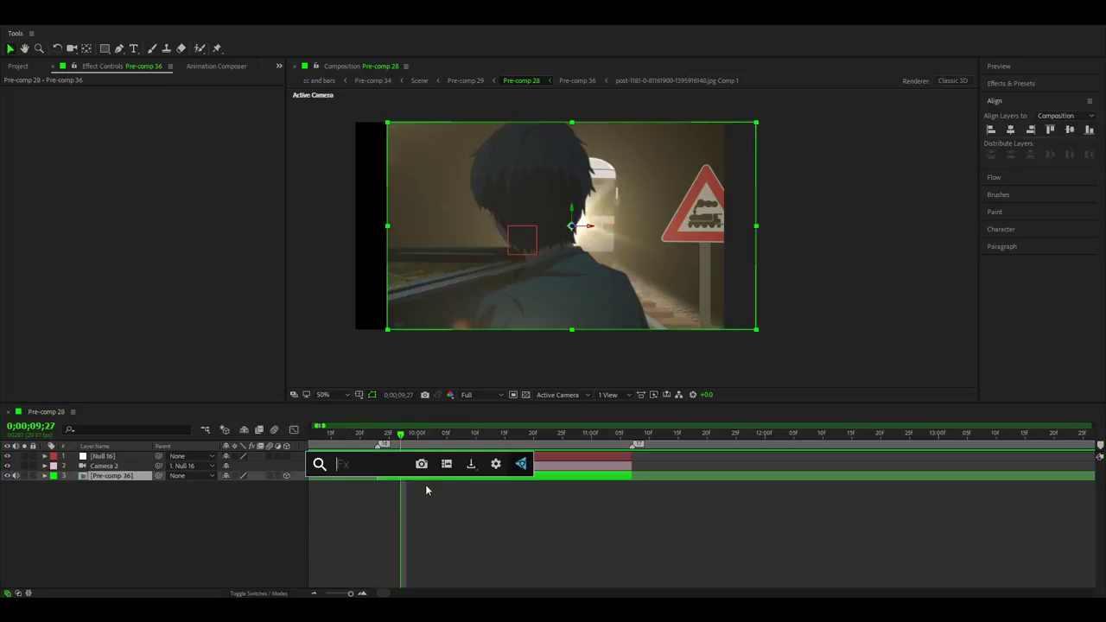
text(motion)
key(Down)
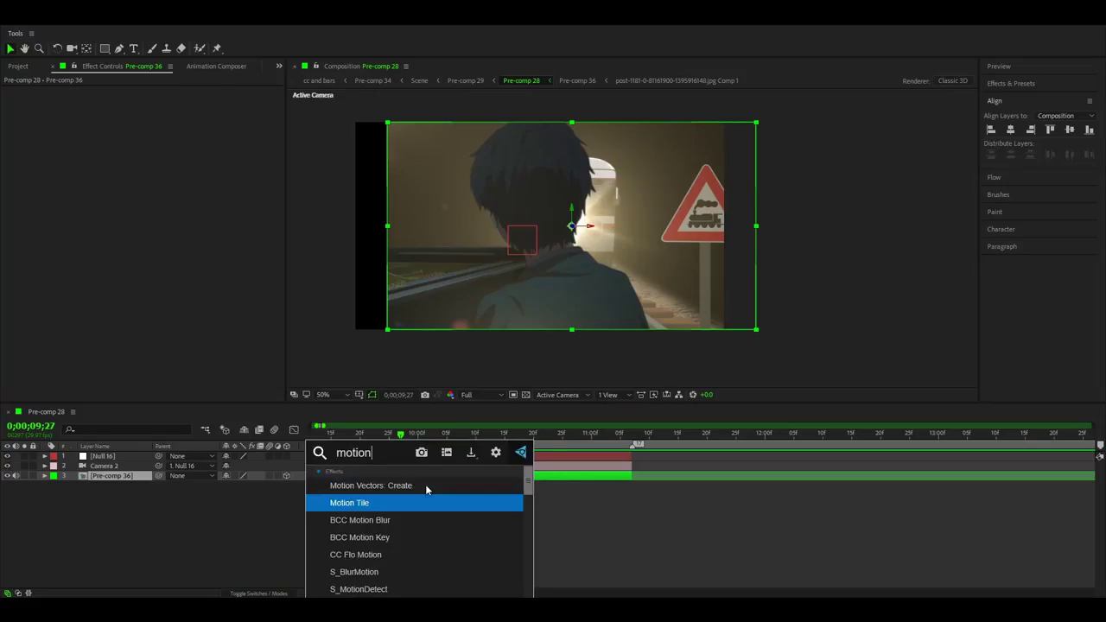
key(Return)
drag(159, 131, 175, 133)
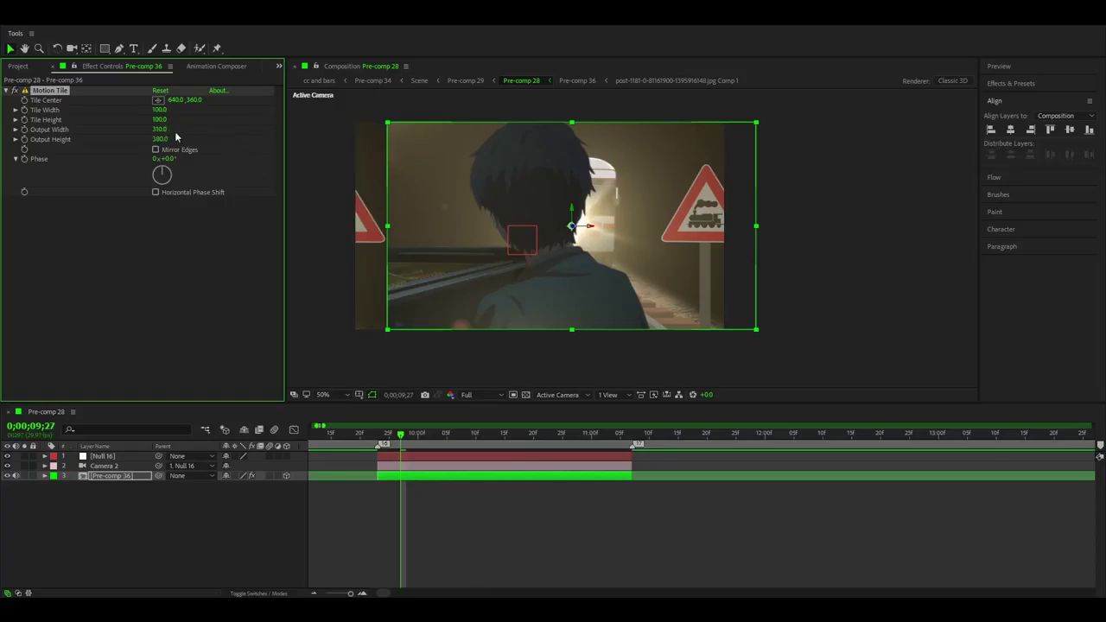
click(156, 150)
click(467, 530)
key(space)
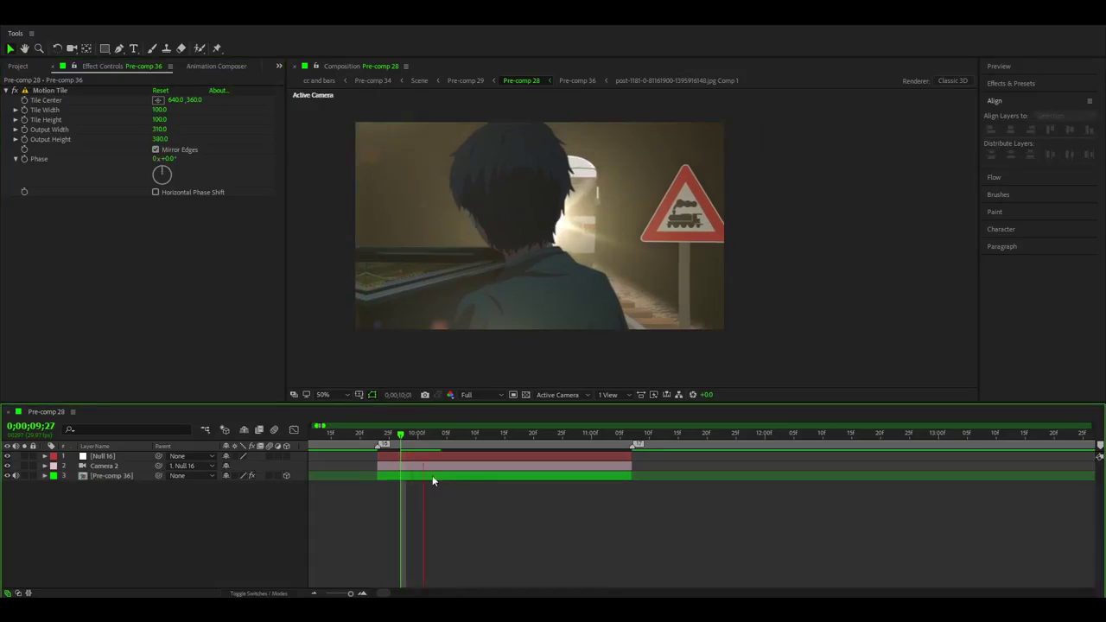
drag(400, 436, 373, 438)
key(space)
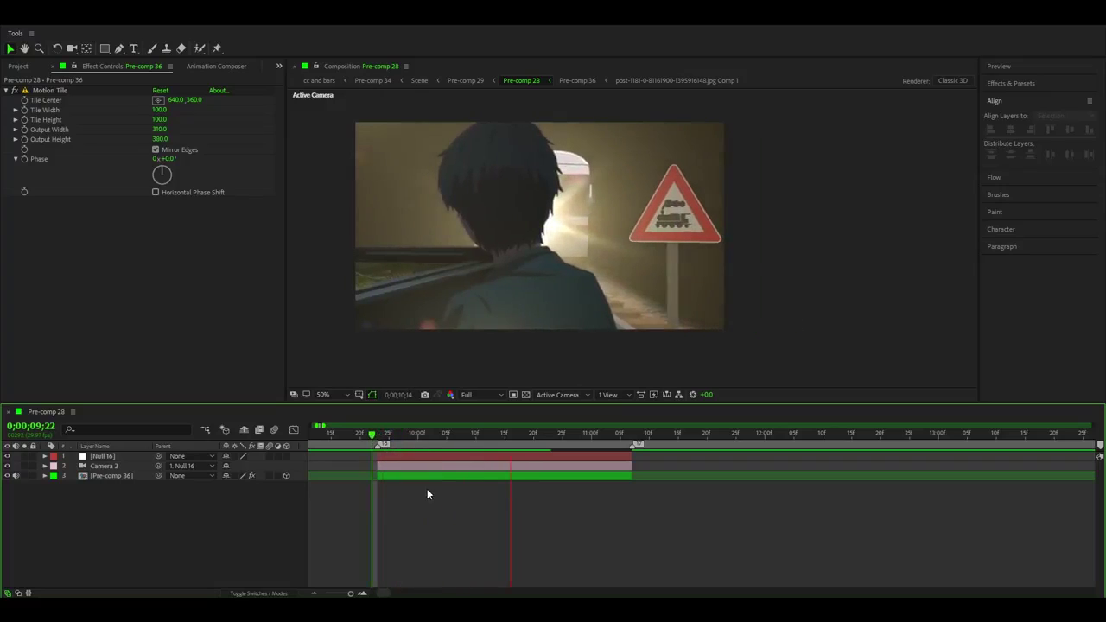
- Apply Camera Lens Blur to Pre-comp 36 and set its highlight Threshold to 0
drag(396, 436, 385, 438)
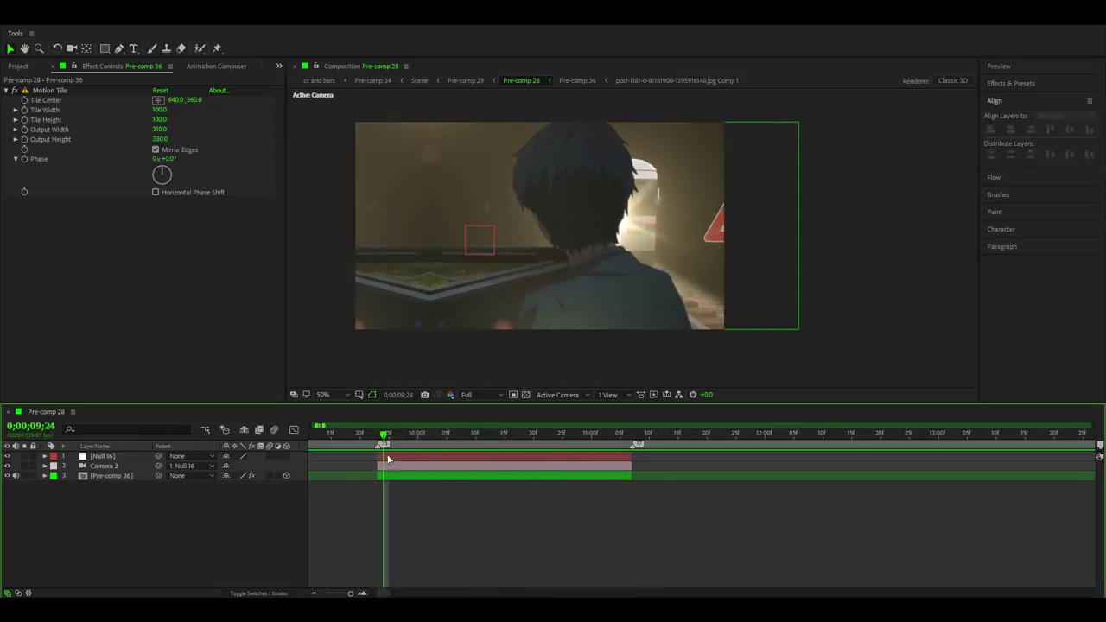
click(387, 476)
key(ctrl+space)
text(camera)
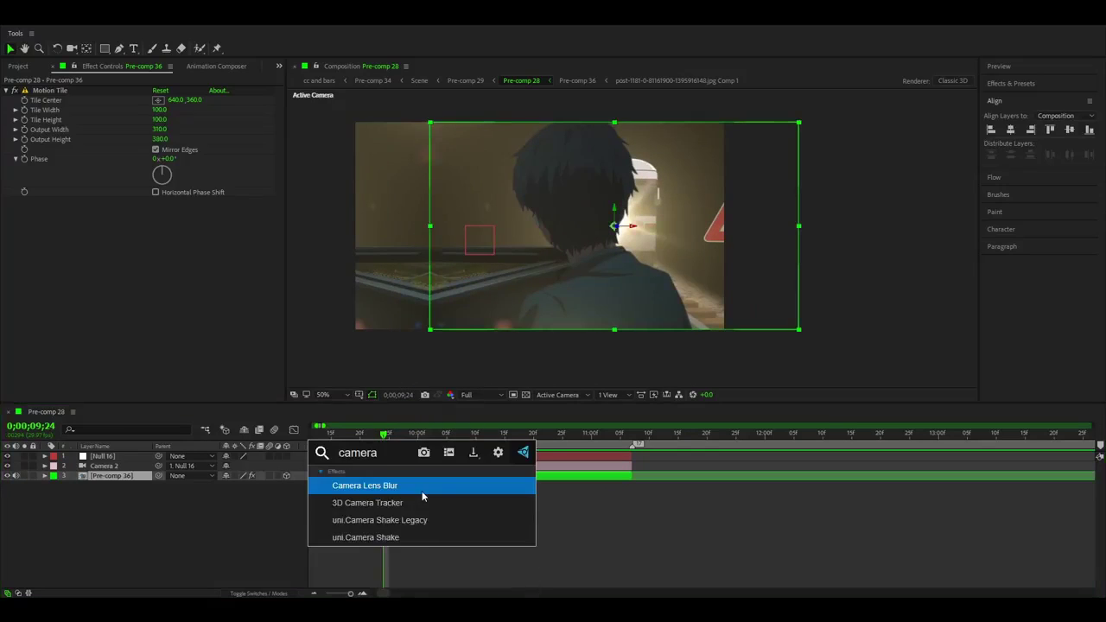
key(Return)
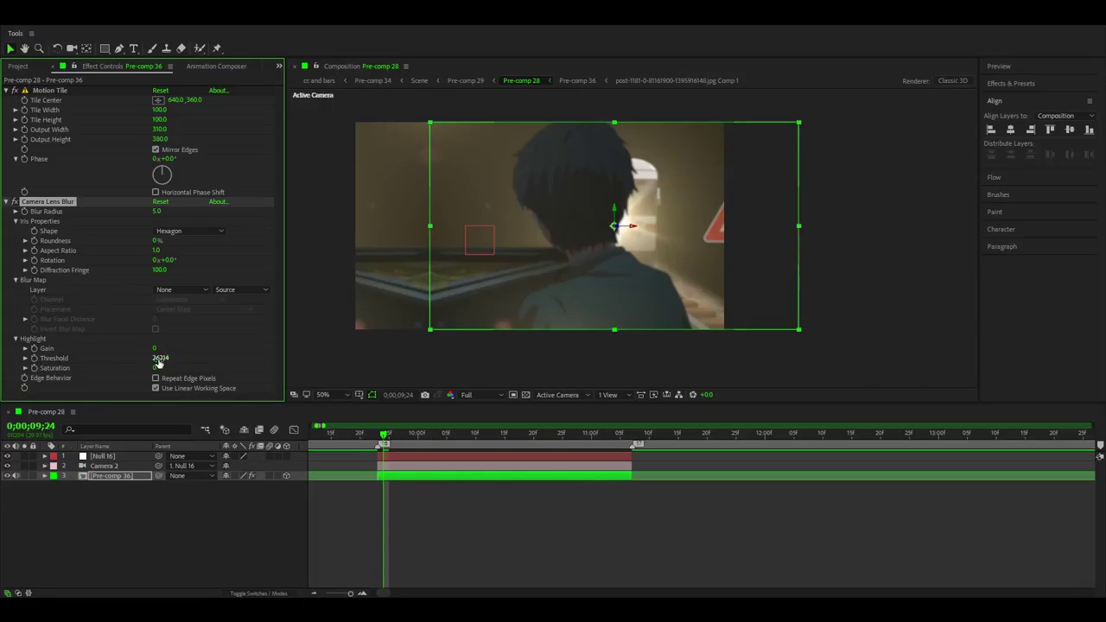
key(Return)
- Keyframe the Blur Radius from 30 on the layer's first frame to 0 at about 0;00;10;24
click(156, 211)
text(30)
key(Return)
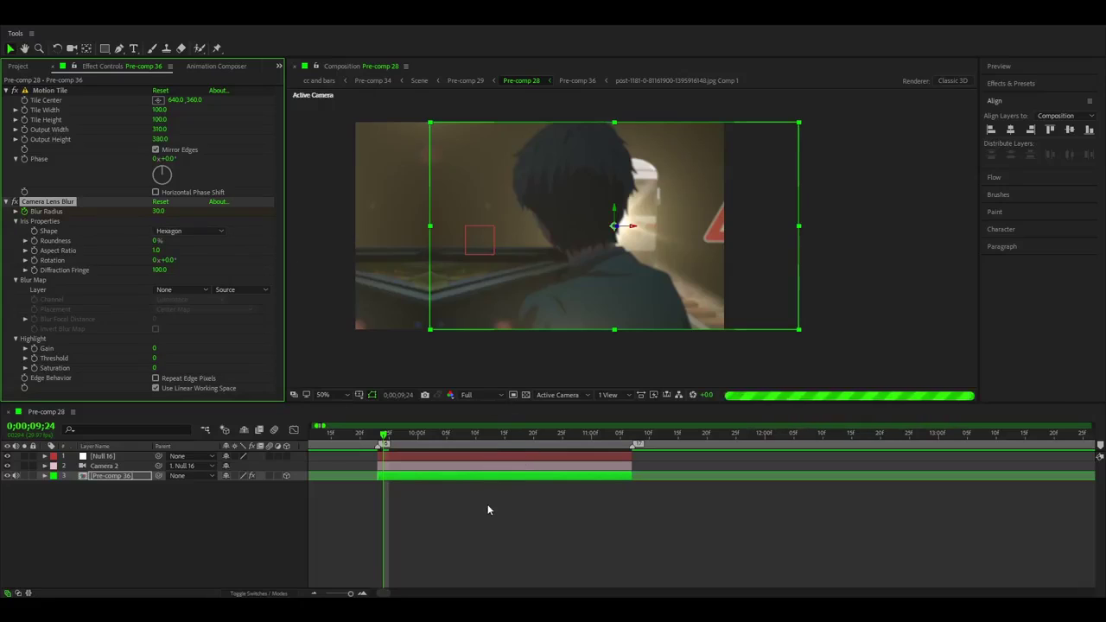
key(u)
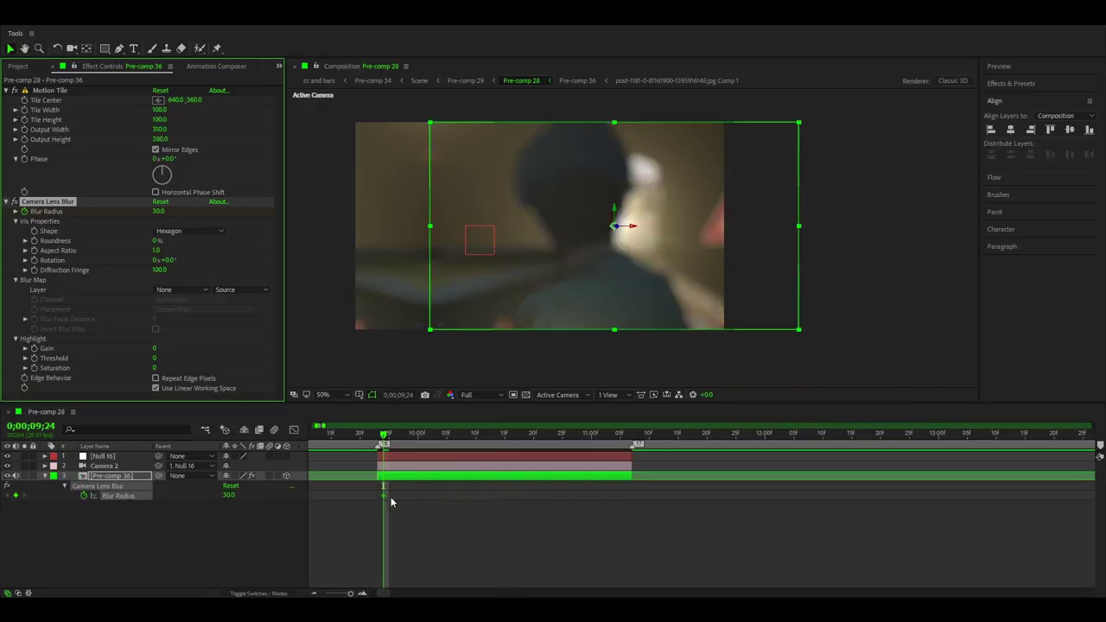
drag(383, 496, 379, 496)
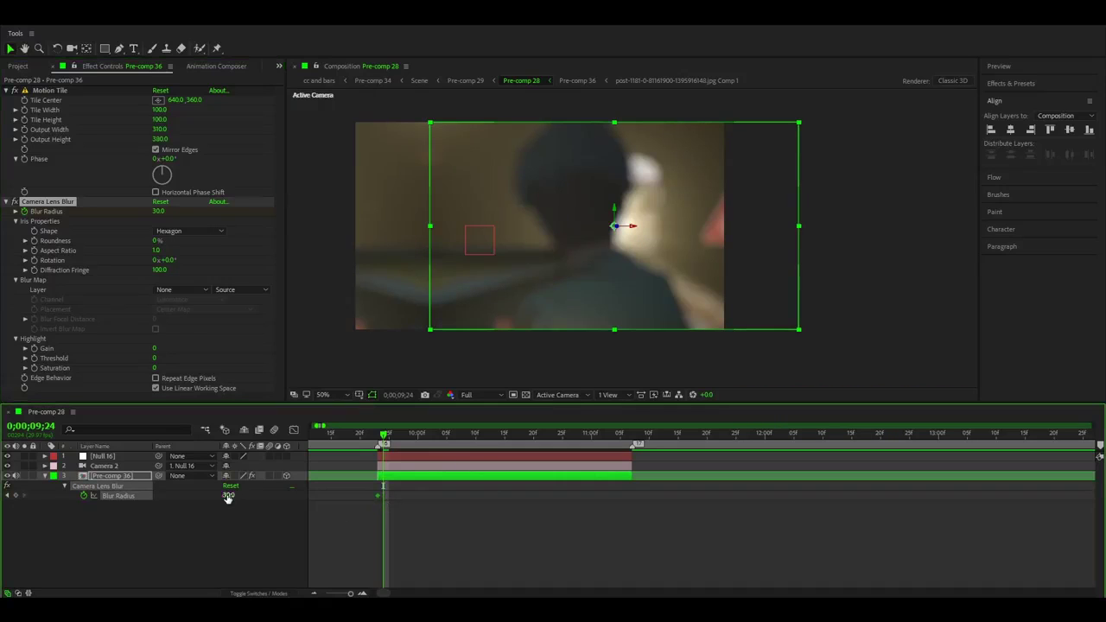
key(Return)
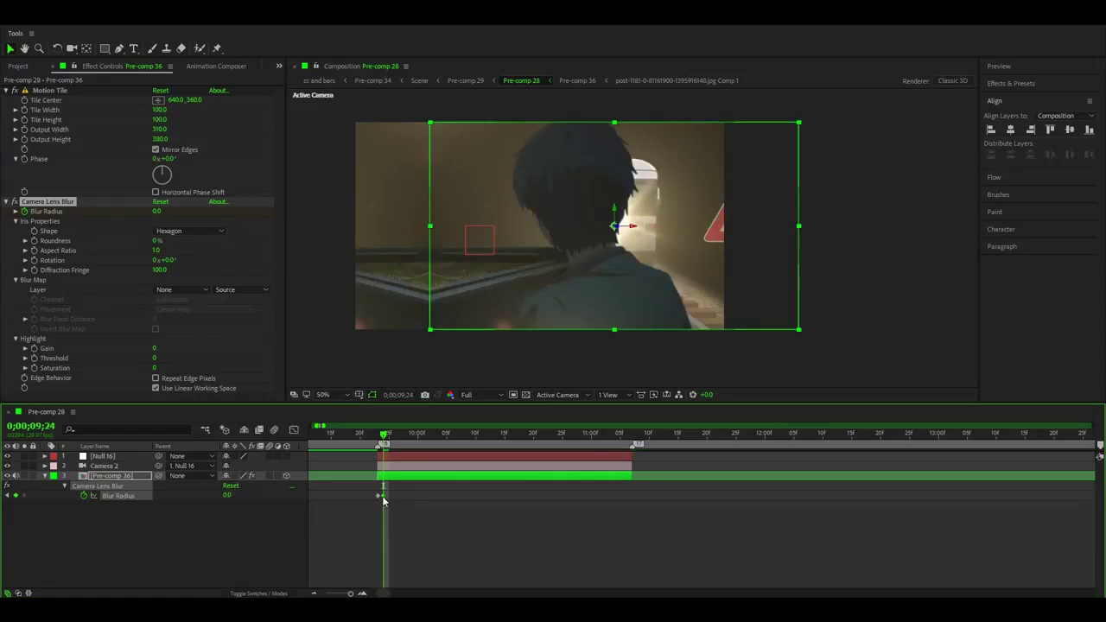
drag(383, 496, 556, 497)
- Add a Blur Radius keyframe of 30, move it to marker 17, and easy-ease all the blur keyframes
click(588, 432)
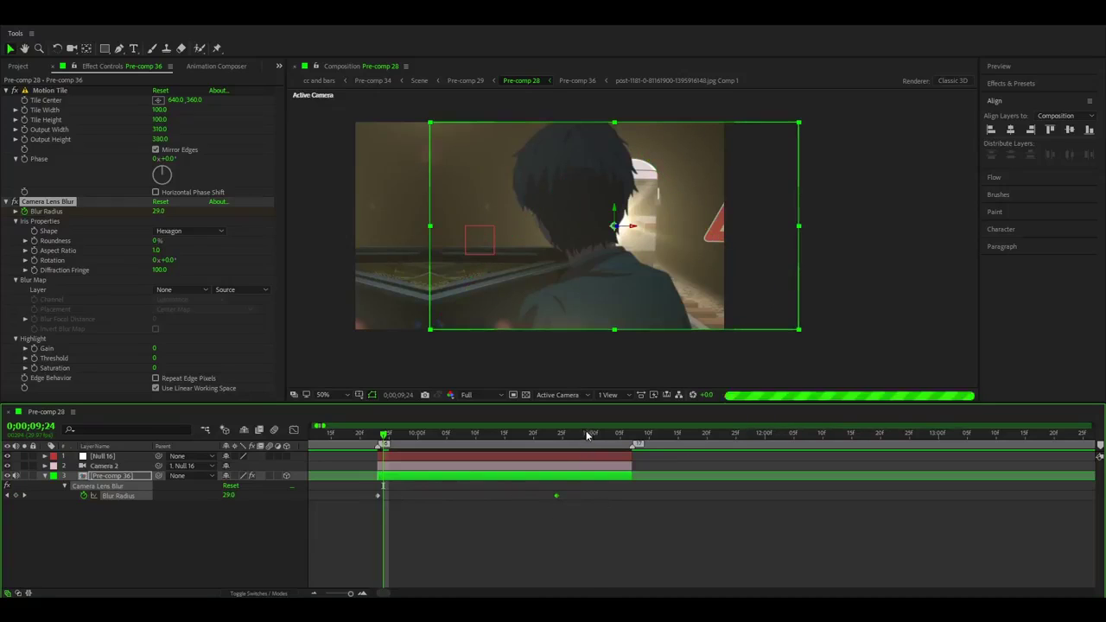
click(228, 495)
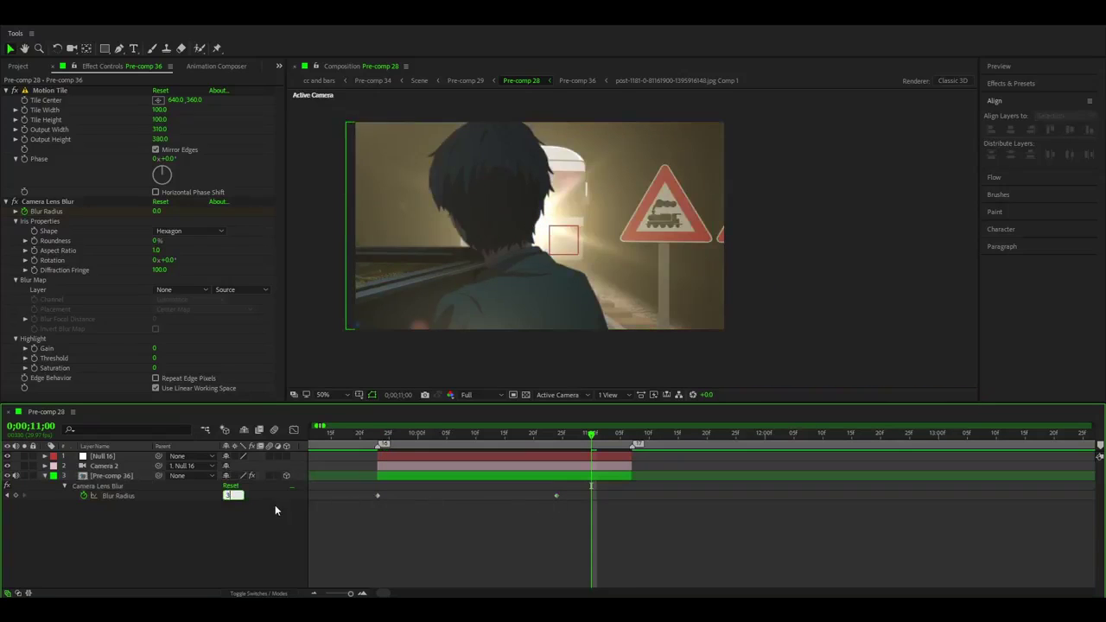
text(30)
key(Return)
drag(593, 495, 365, 507)
- Shape the Blur Radius graph into a U curve that drops sharply at the start and rises sharply at the end
click(378, 495)
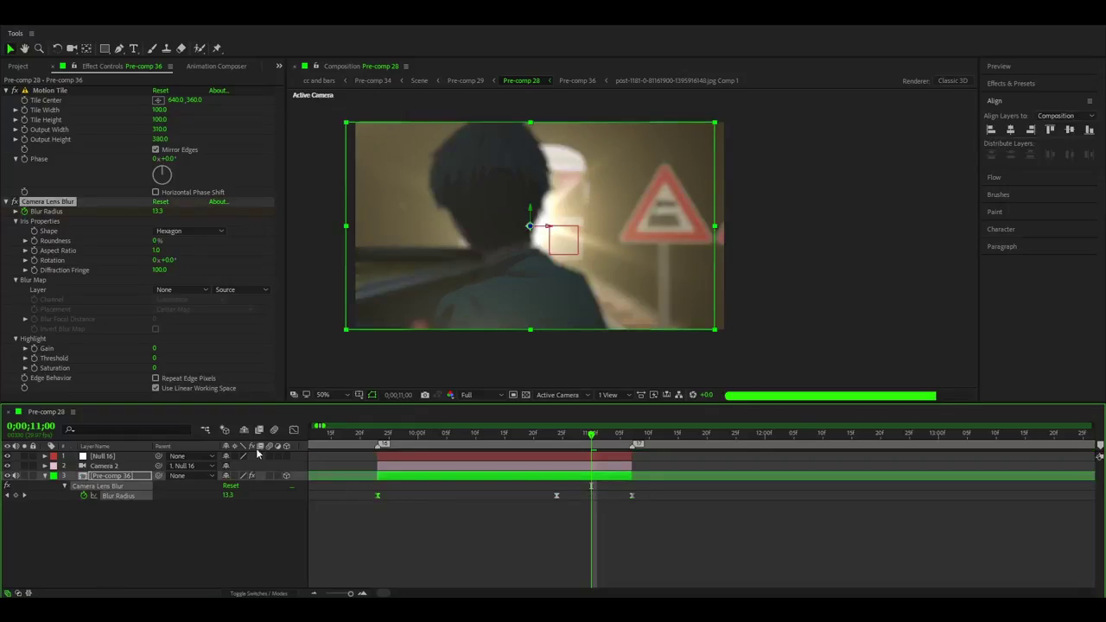
click(294, 430)
drag(437, 459, 359, 548)
drag(495, 556, 385, 553)
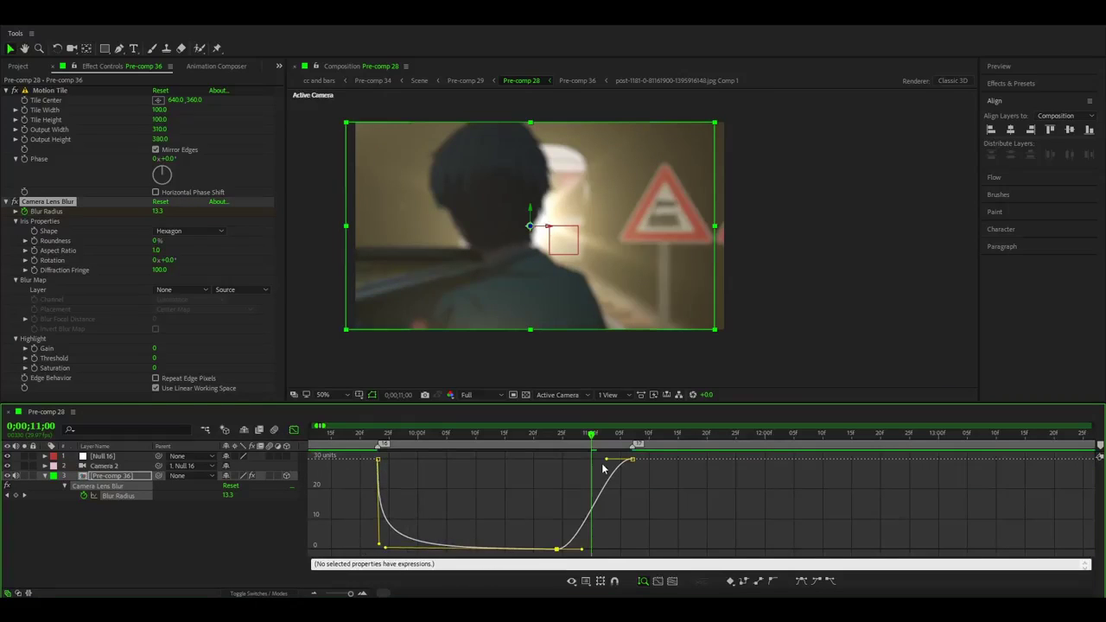
drag(607, 460, 617, 553)
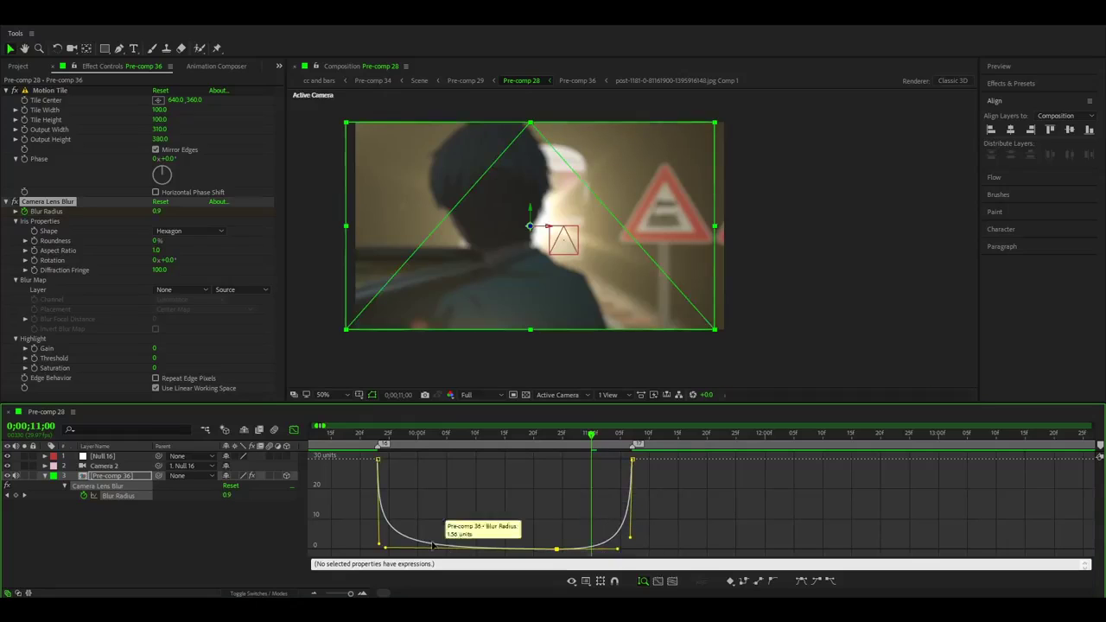
- Lower the preview resolution to Third, play back the blurred camera move, and close the graph view
click(469, 397)
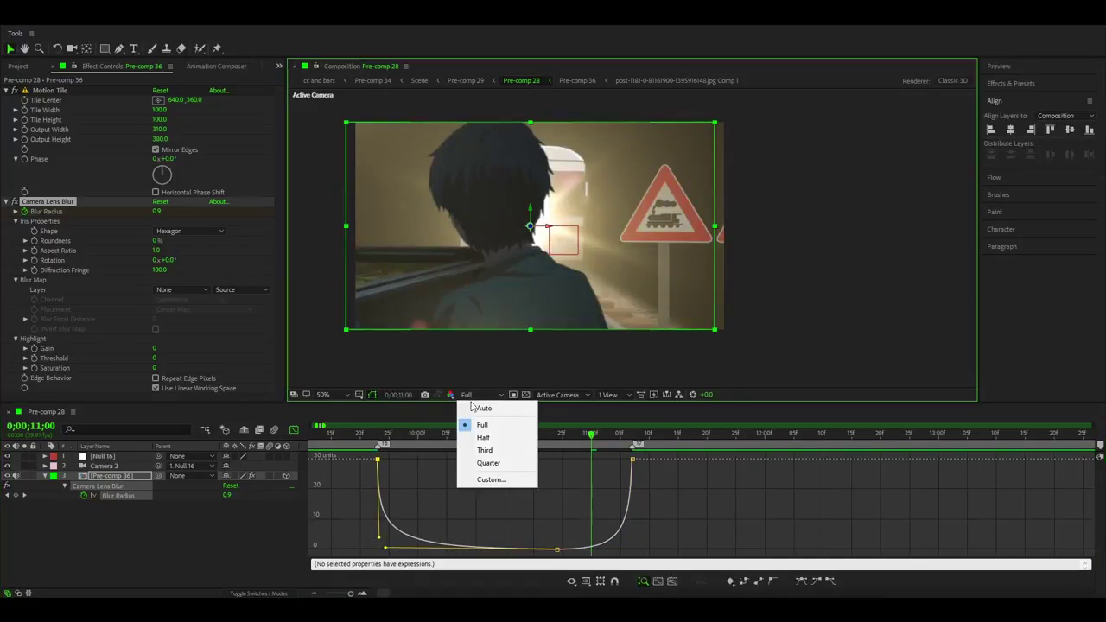
click(482, 451)
key(space)
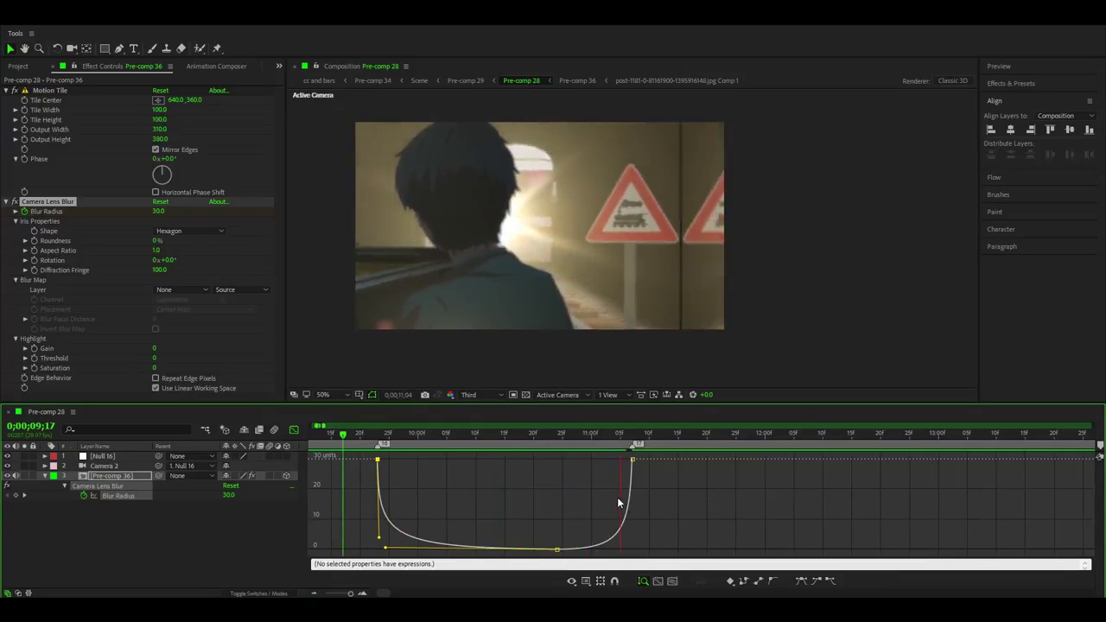
key(space)
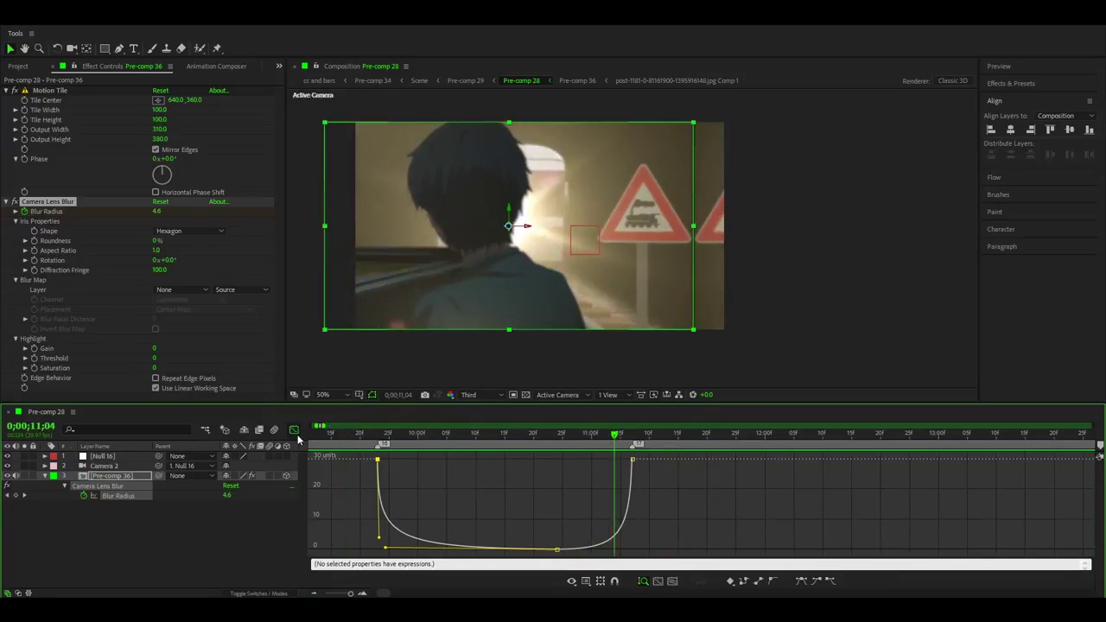
click(294, 430)
click(573, 498)
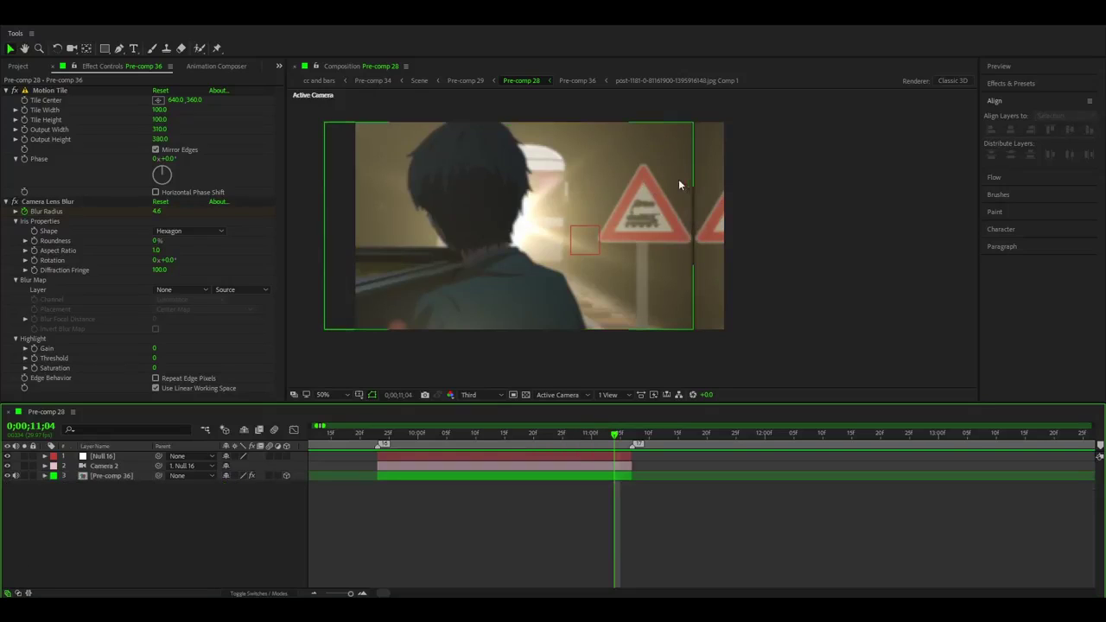
- Try scaling the Pre-comp 36 layer up to 103%
click(493, 478)
key(s)
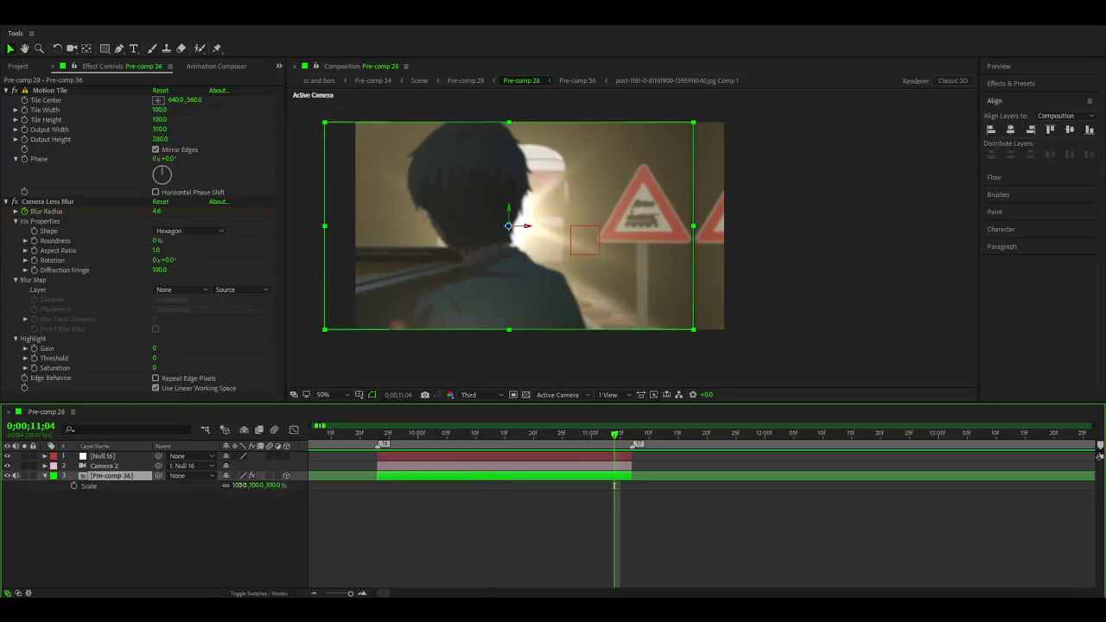
drag(243, 485, 244, 492)
click(636, 561)
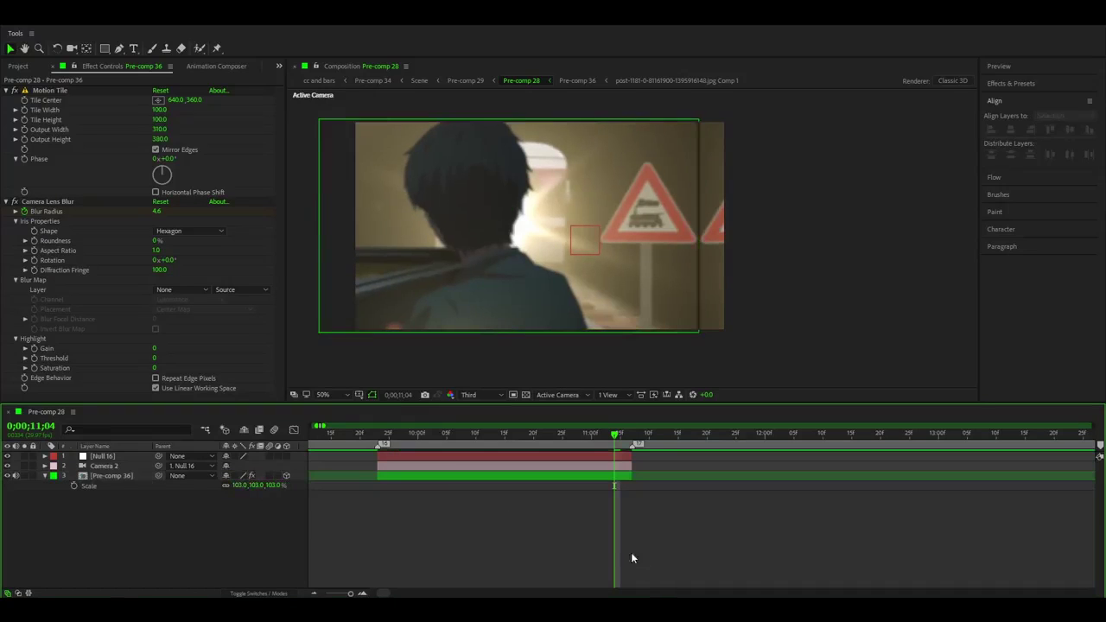
- Open Pre-comp 36 and pre-compose all of its layers into a single nested composition
click(516, 477)
double_click(515, 477)
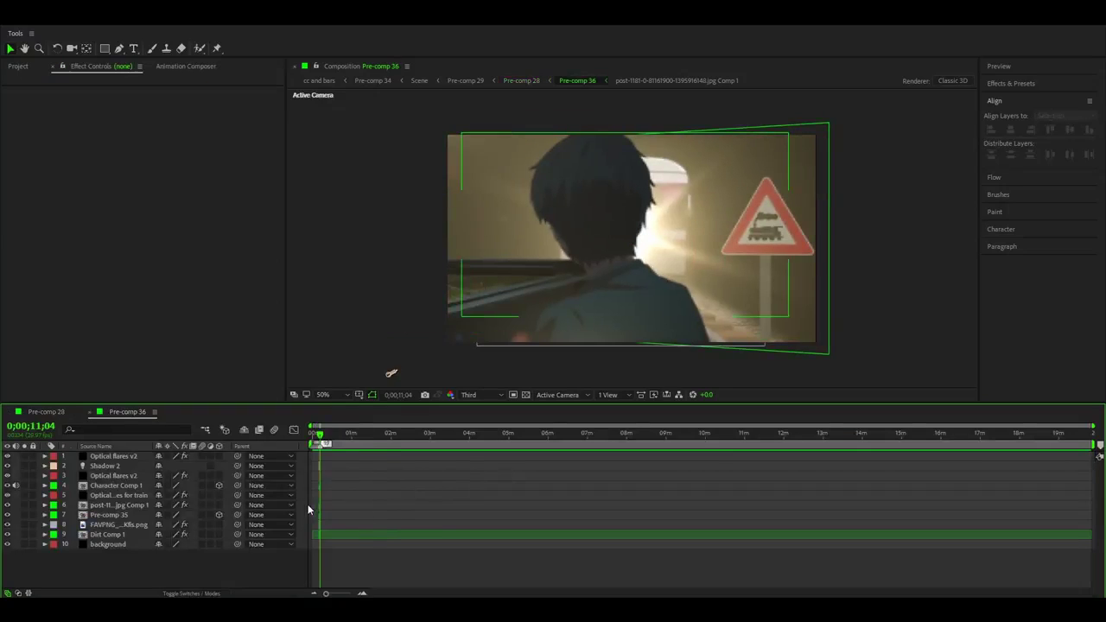
key(equal)
key(equal)
key(equal)
key(equal)
key(equal)
click(475, 499)
key(ctrl+a)
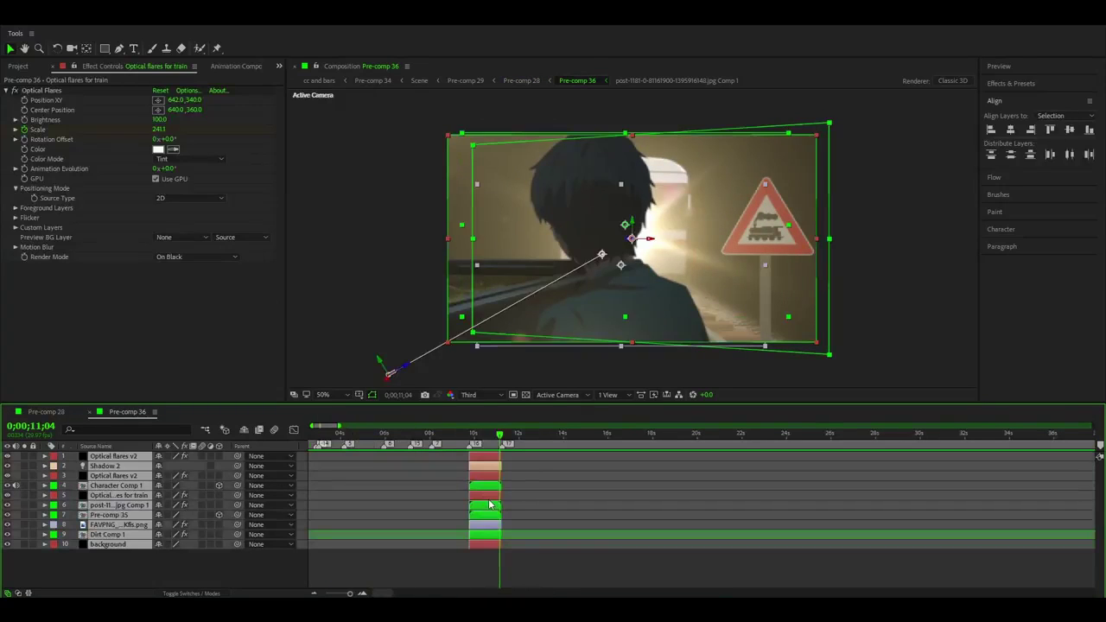
key(ctrl+shift+c)
click(574, 378)
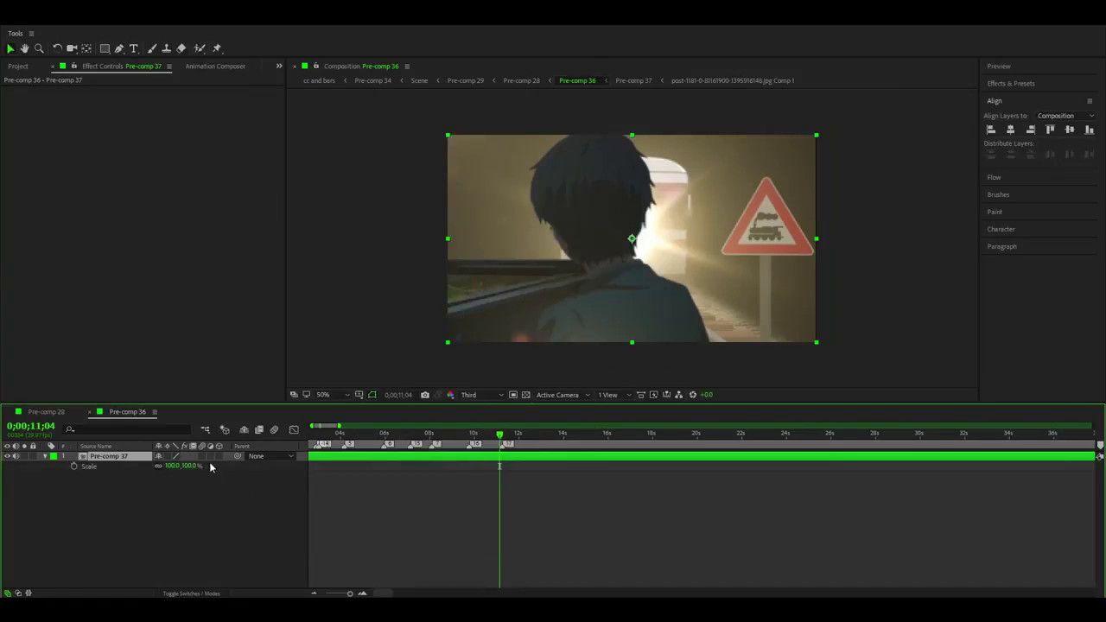
- Scale the nested pre-comp layer to 103% and return to Pre-comp 28
key(Return)
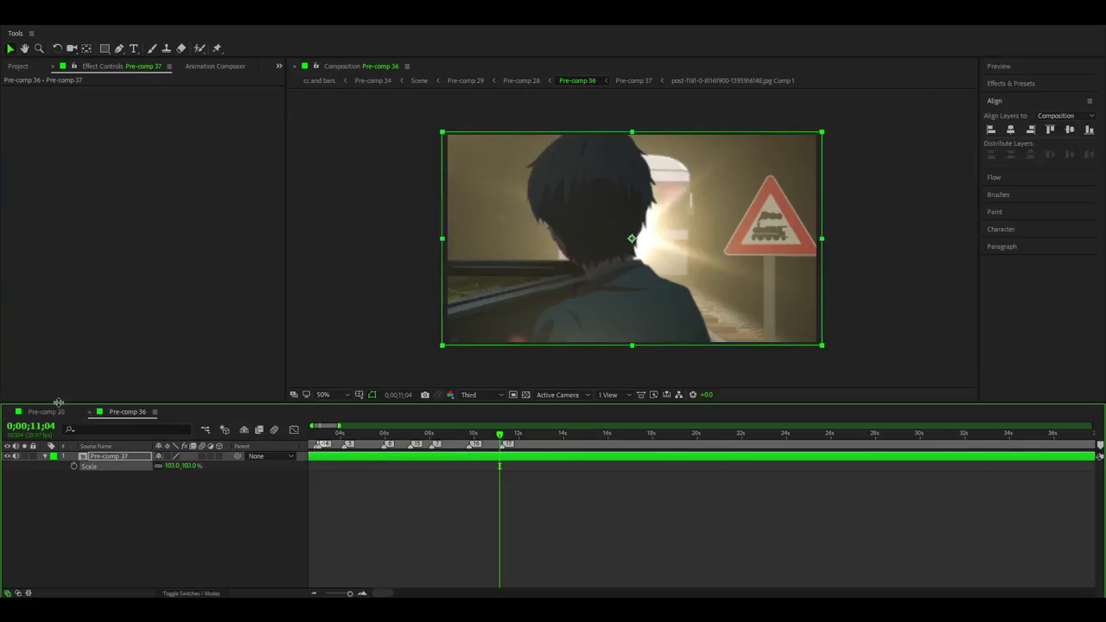
click(48, 411)
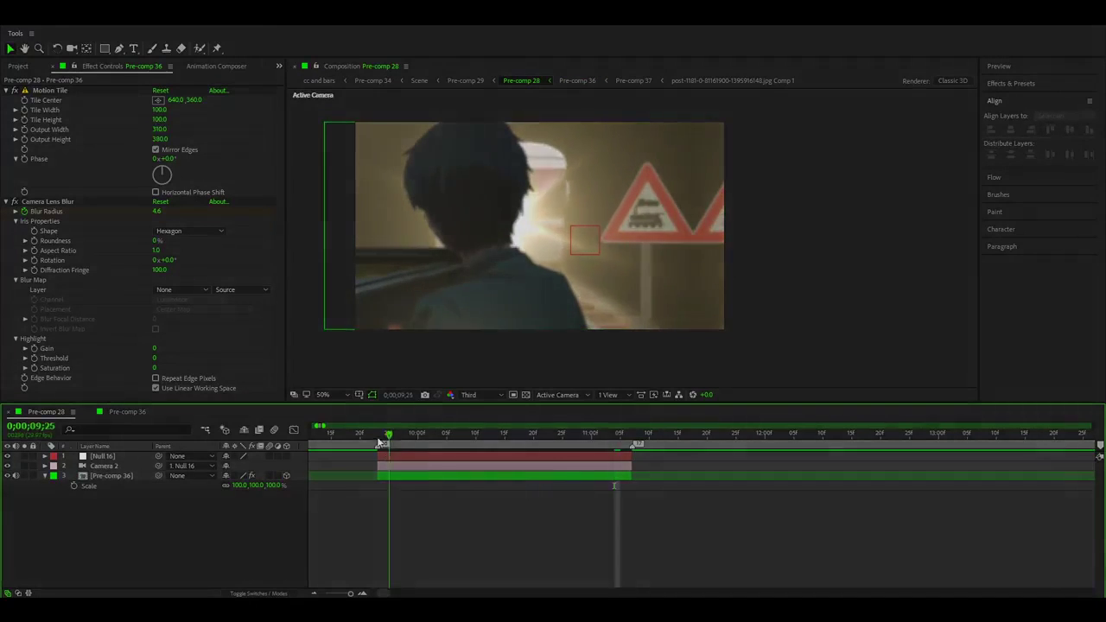